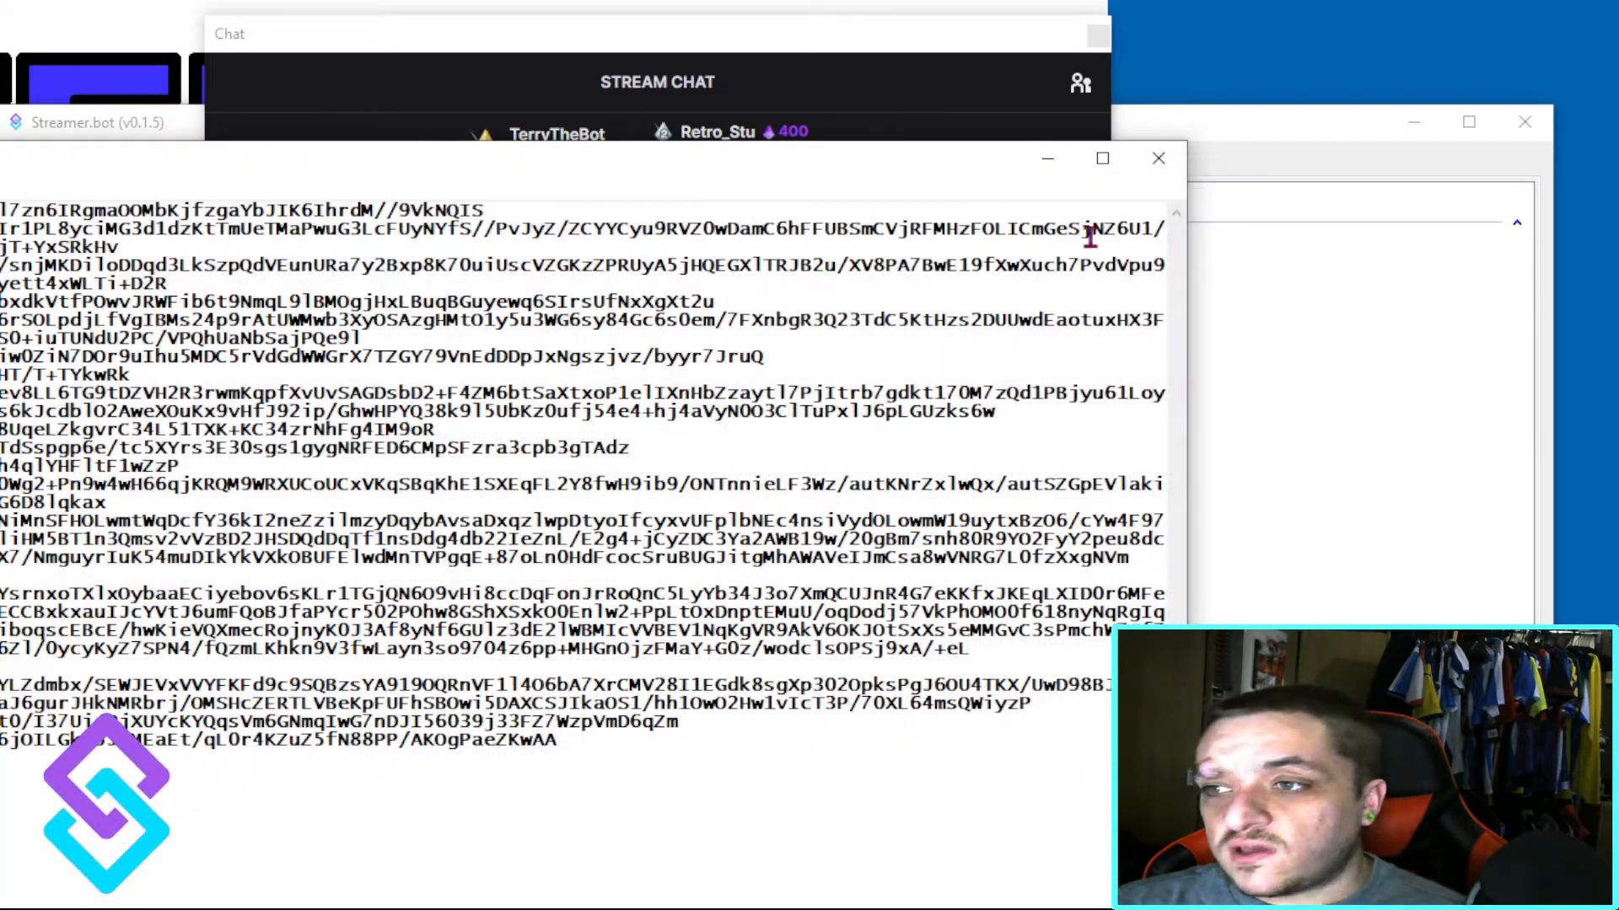
drag(60, 164, 0, 414)
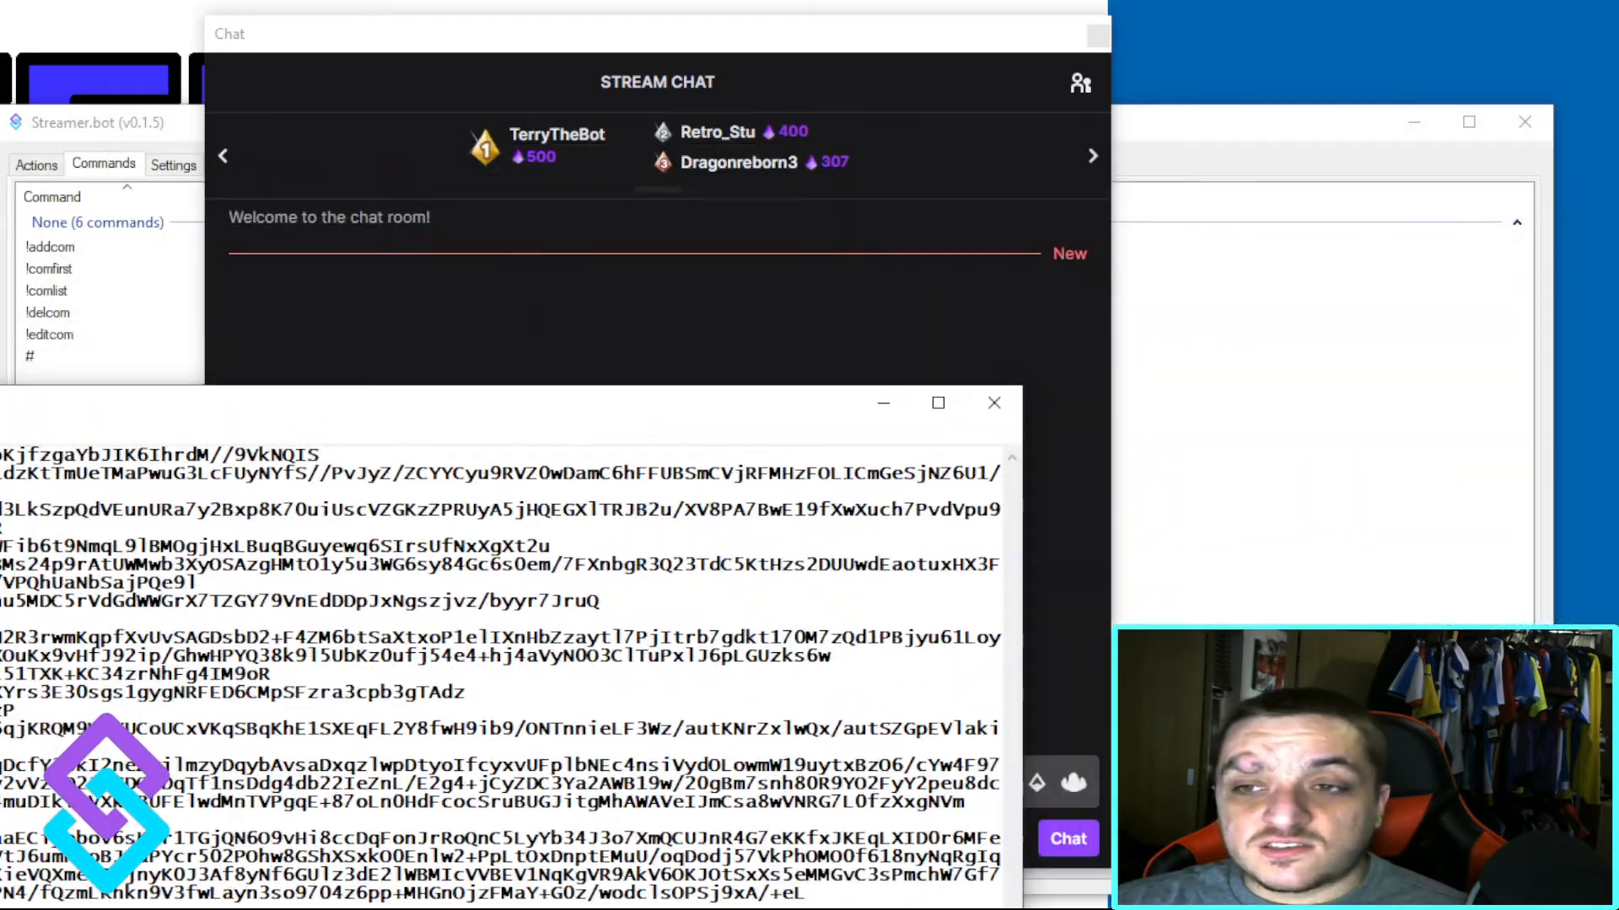
click(1423, 325)
right_click(154, 550)
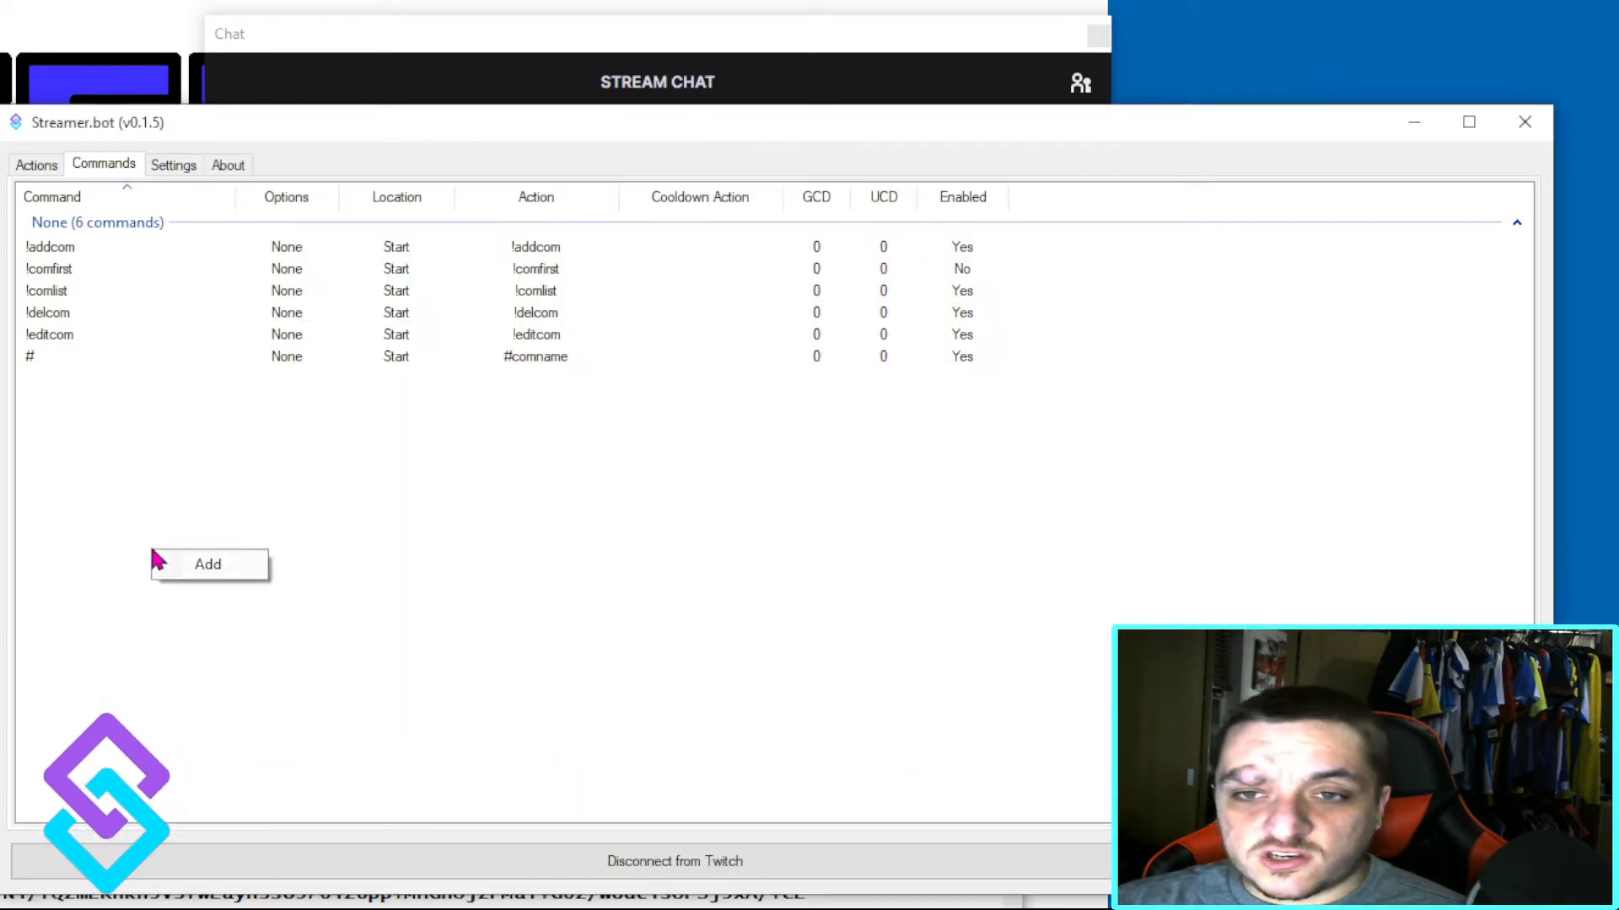
click(245, 569)
click(229, 578)
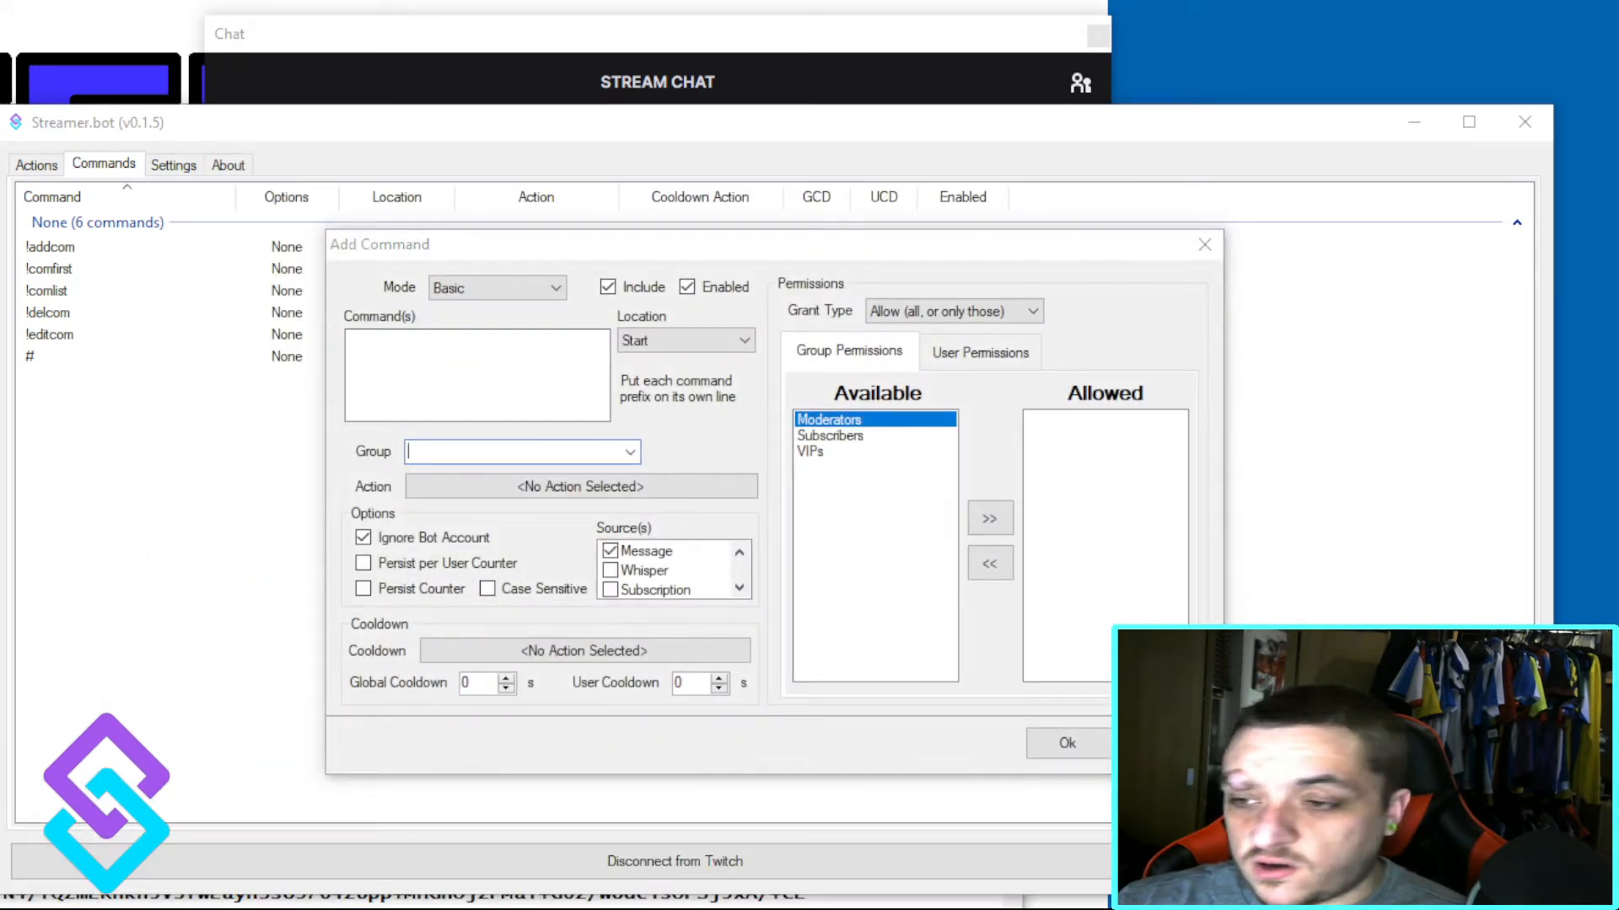
click(1161, 743)
Step: Open the import dialog for actions and paste in the entire import string copied from the text file
click(38, 165)
right_click(256, 636)
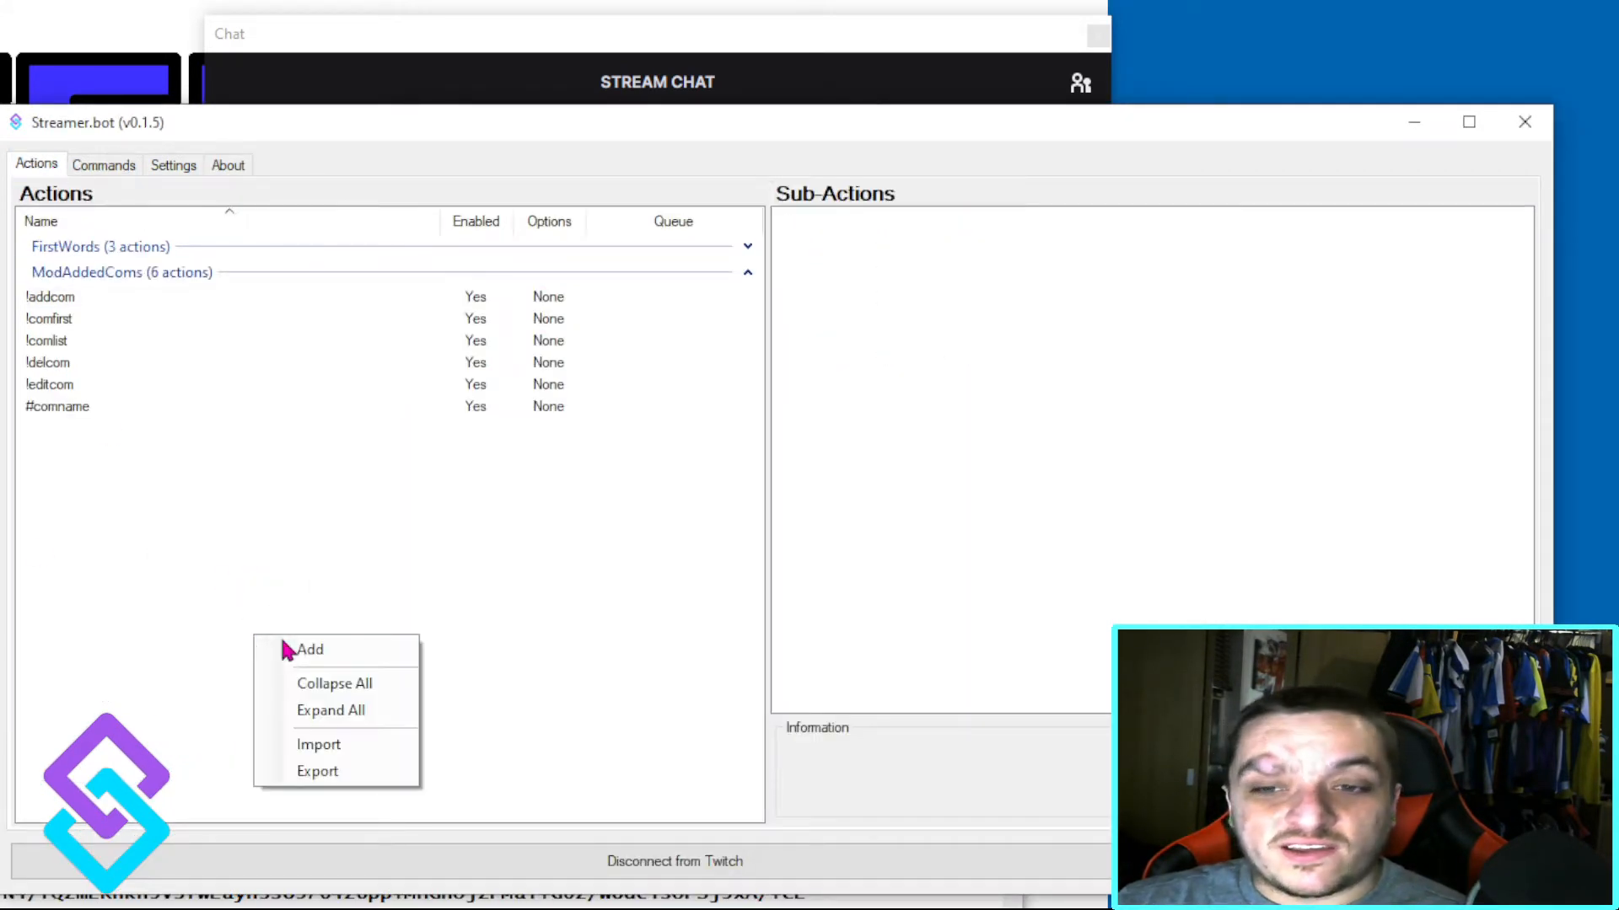
click(347, 742)
click(433, 335)
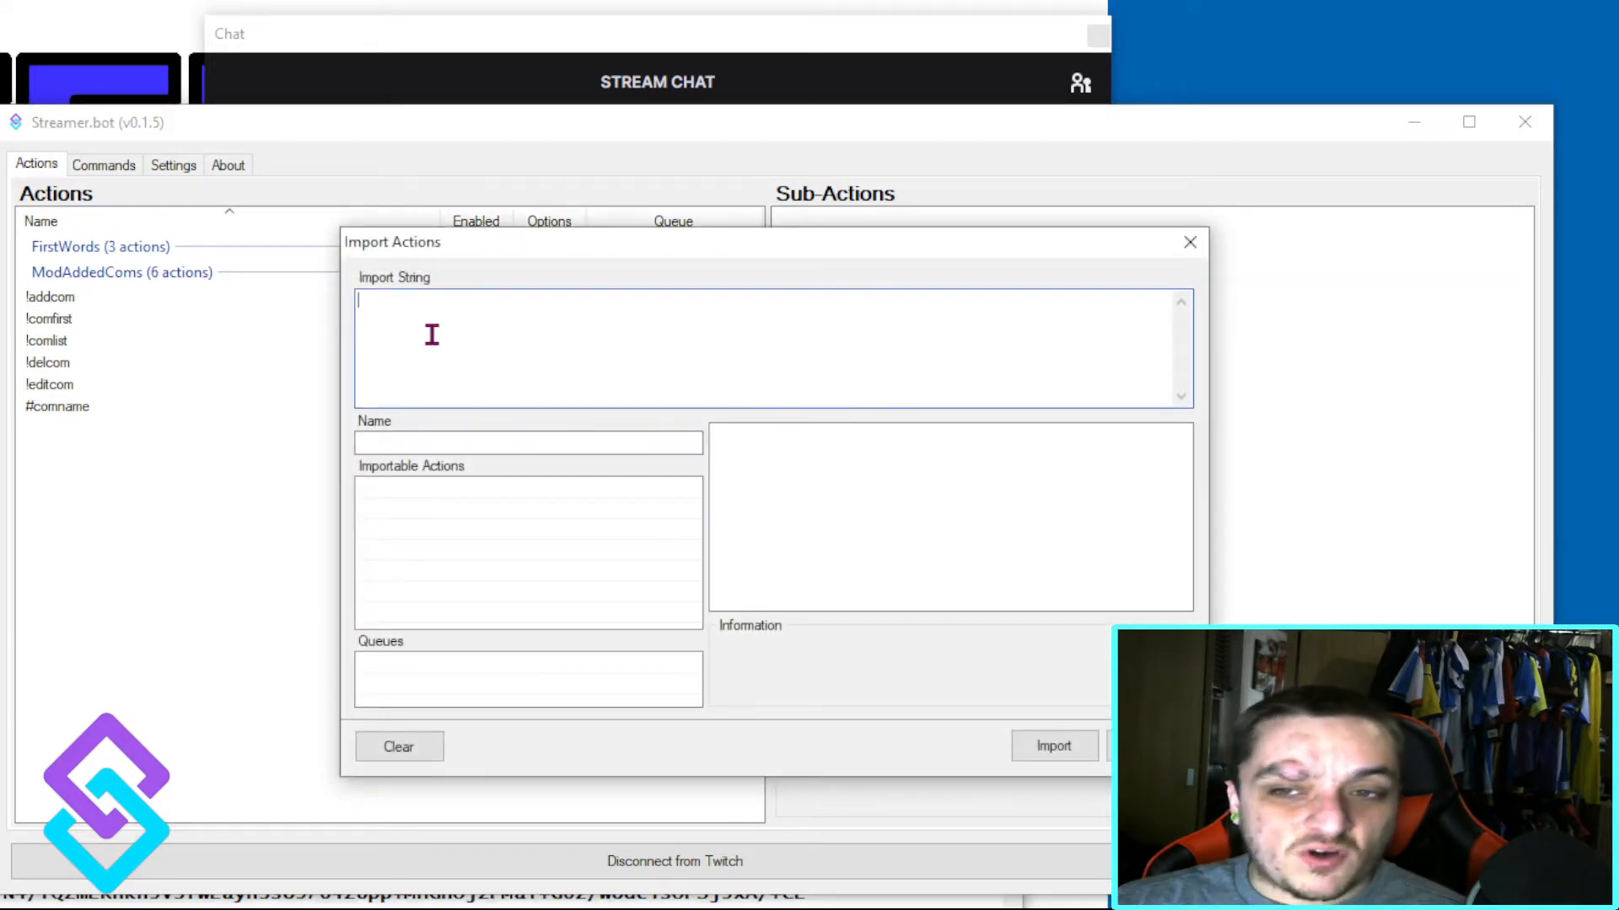
click(843, 900)
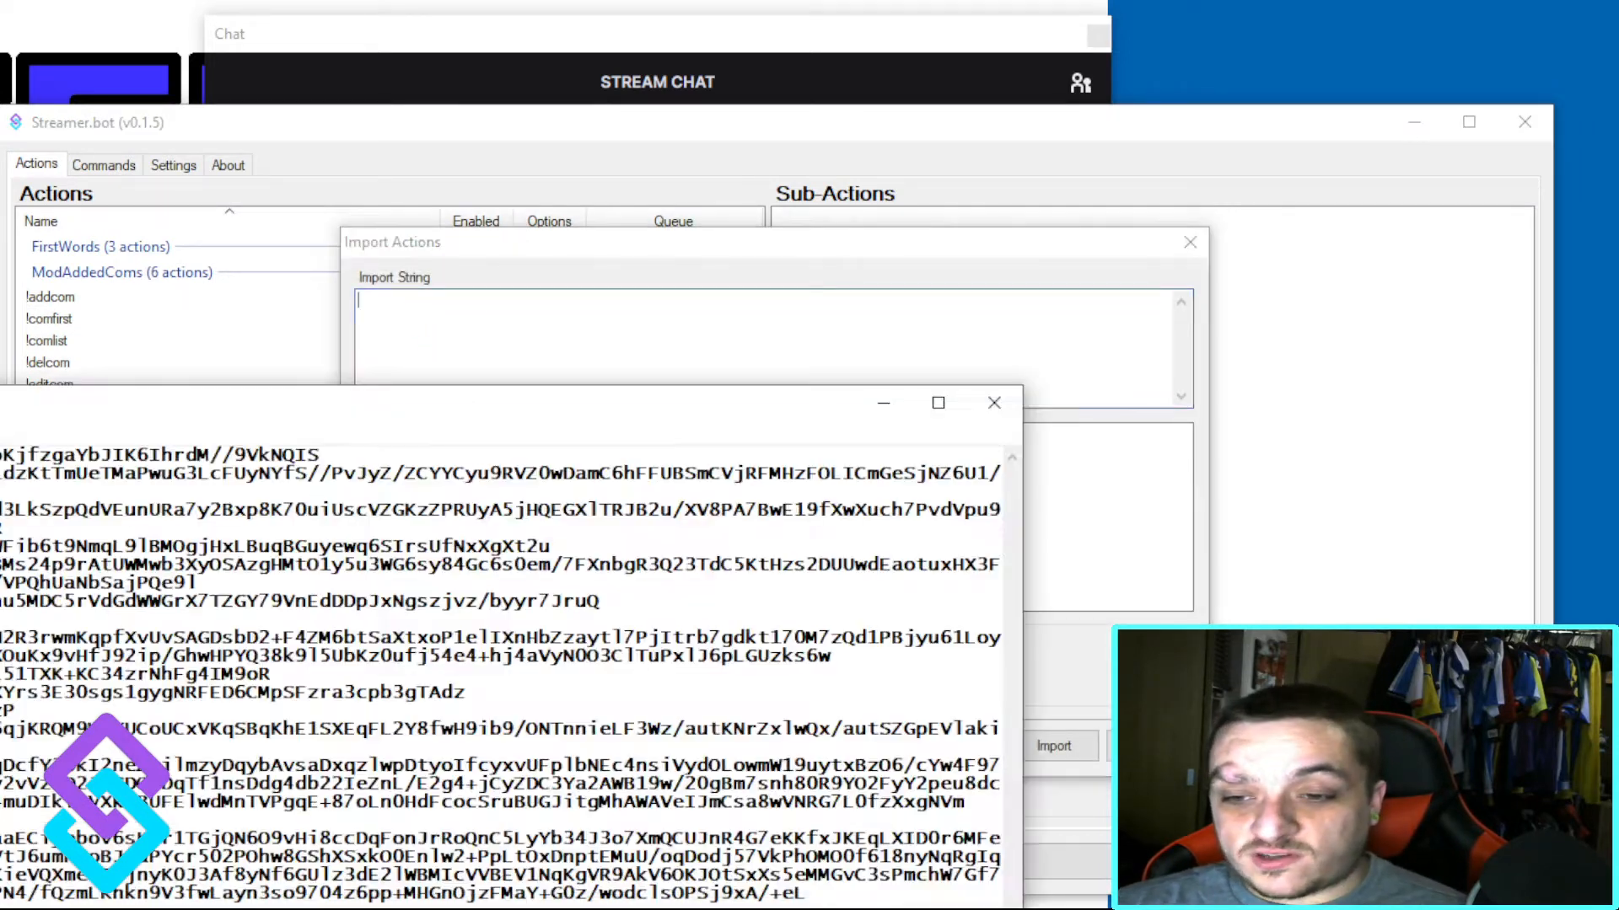
drag(843, 897, 17, 451)
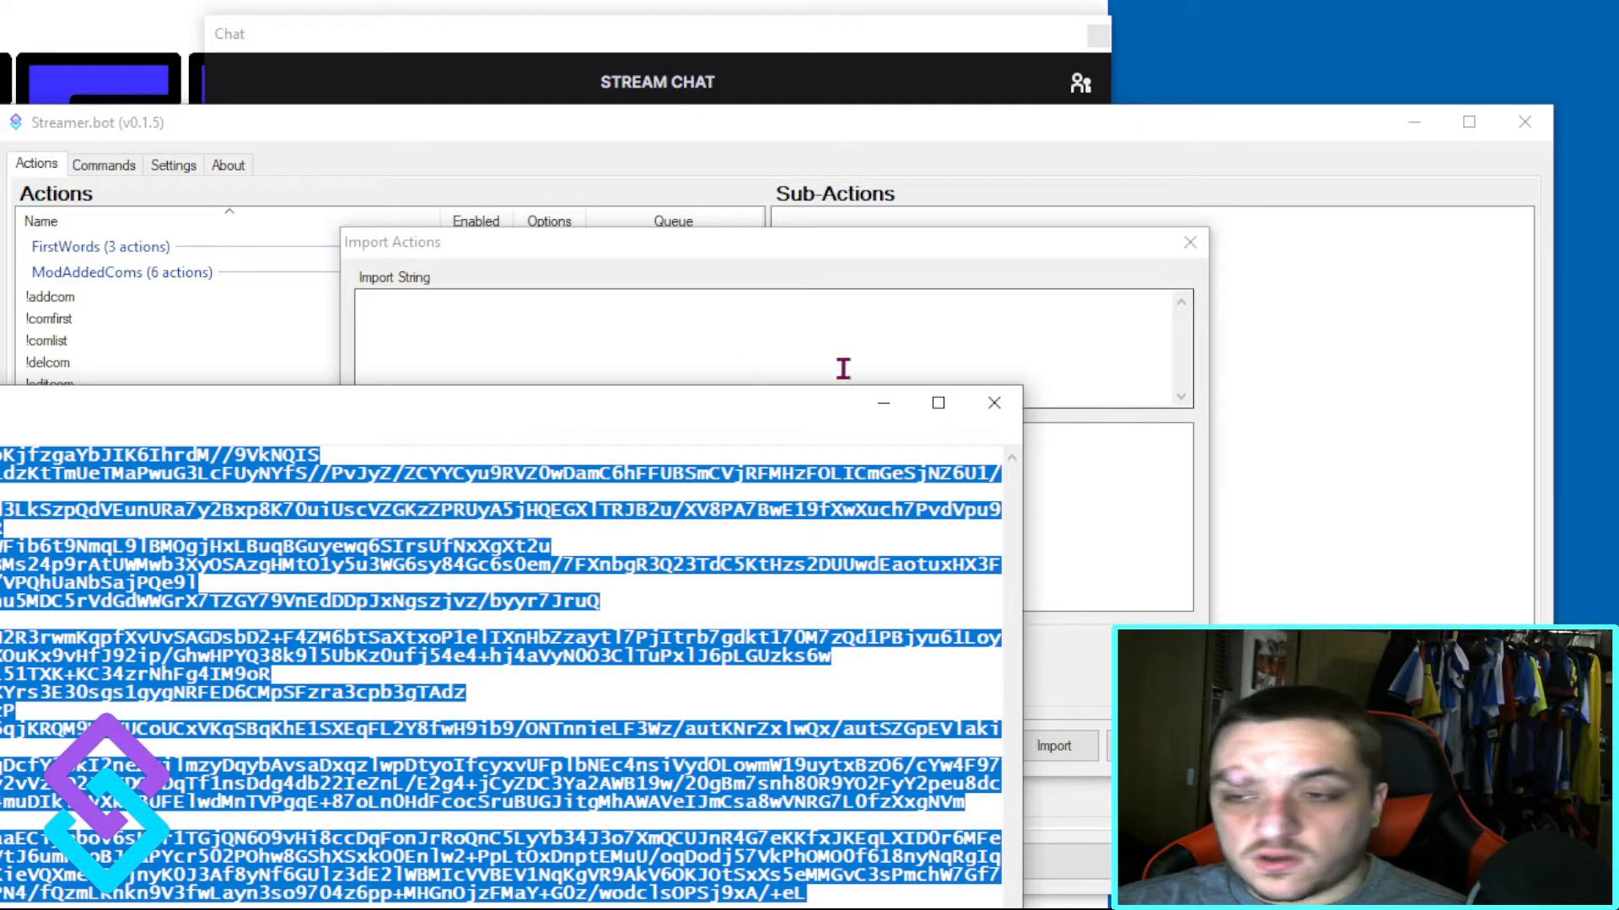
click(358, 331)
key(ctrl+v)
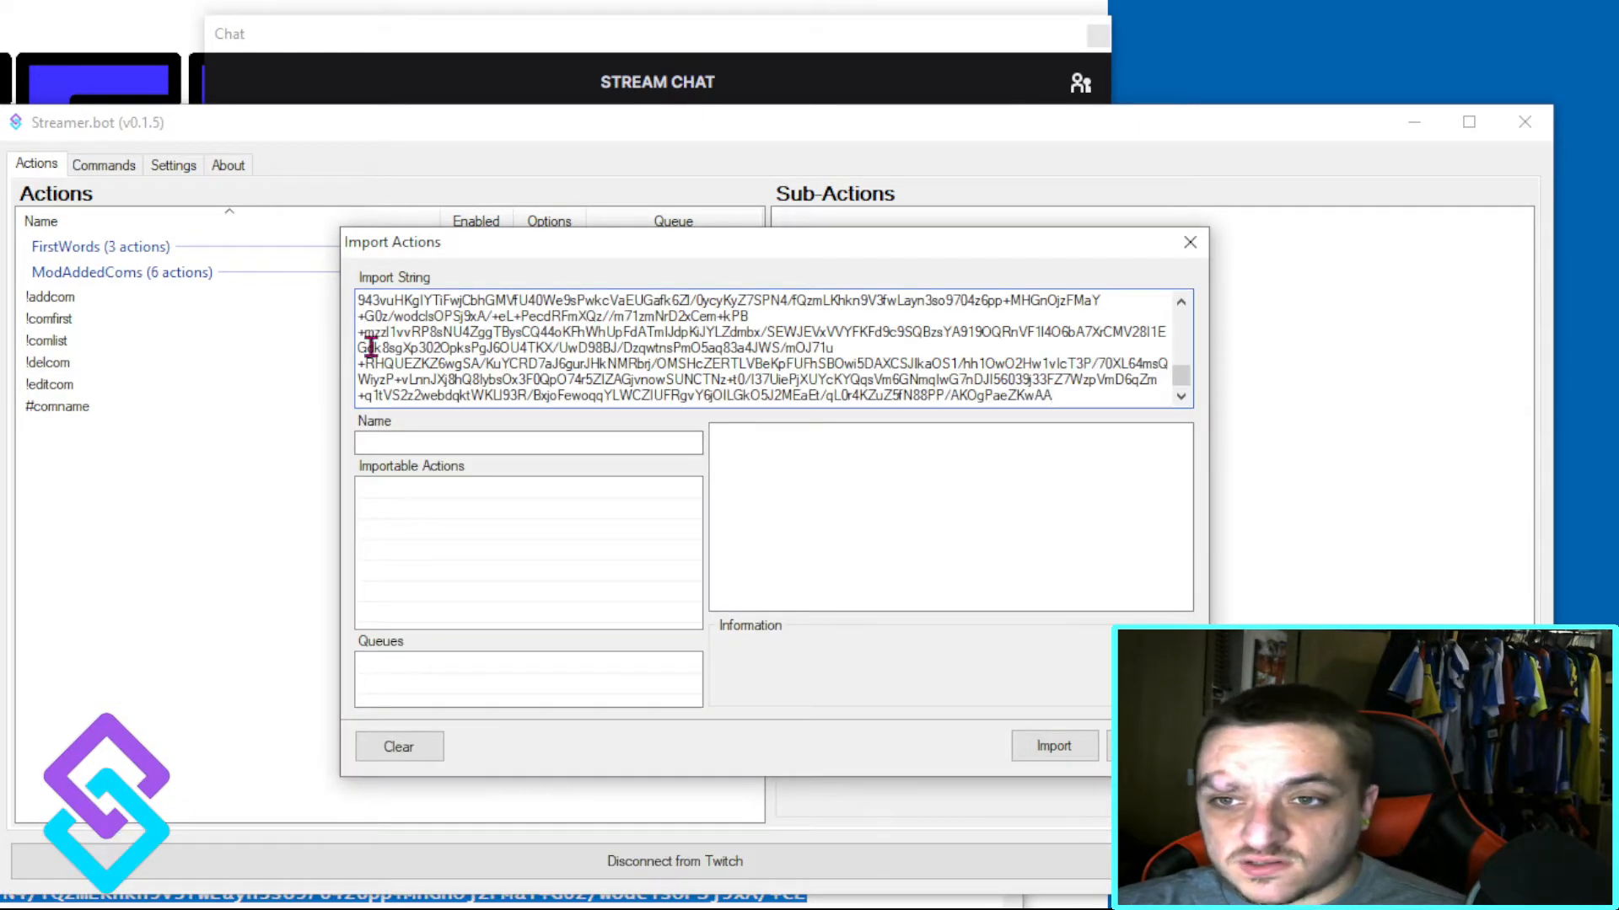
Step: Correct the beginning of the pasted import string by inserting a "T" before its first characters
scroll(456, 363, up, 5)
scroll(380, 317, down, 5)
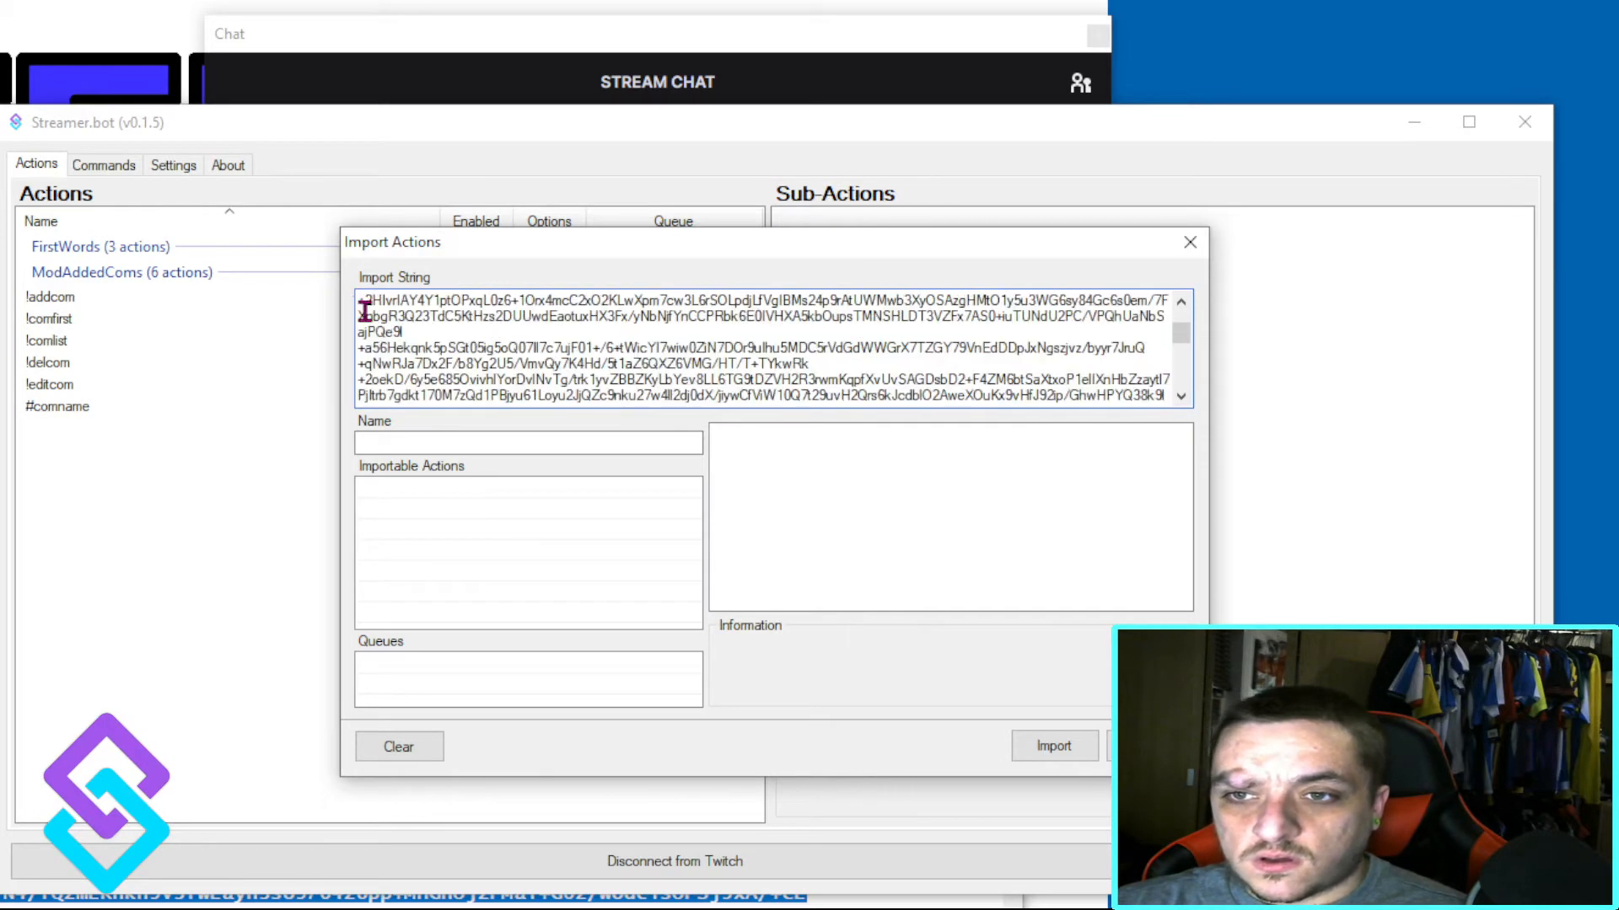
scroll(371, 300, up, 3)
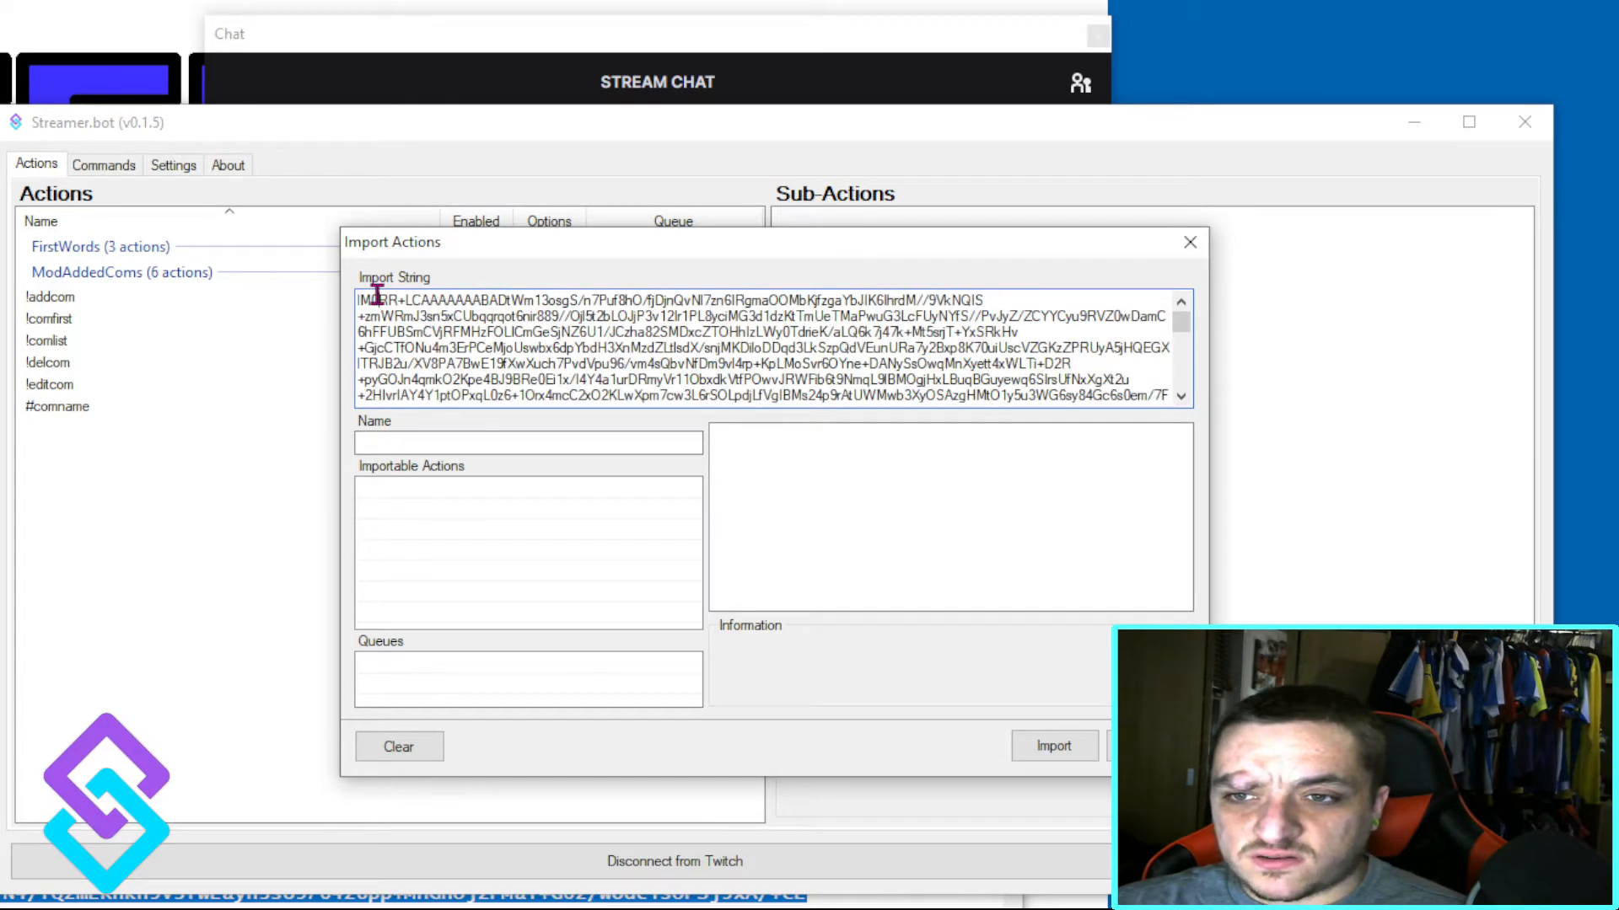
click(378, 299)
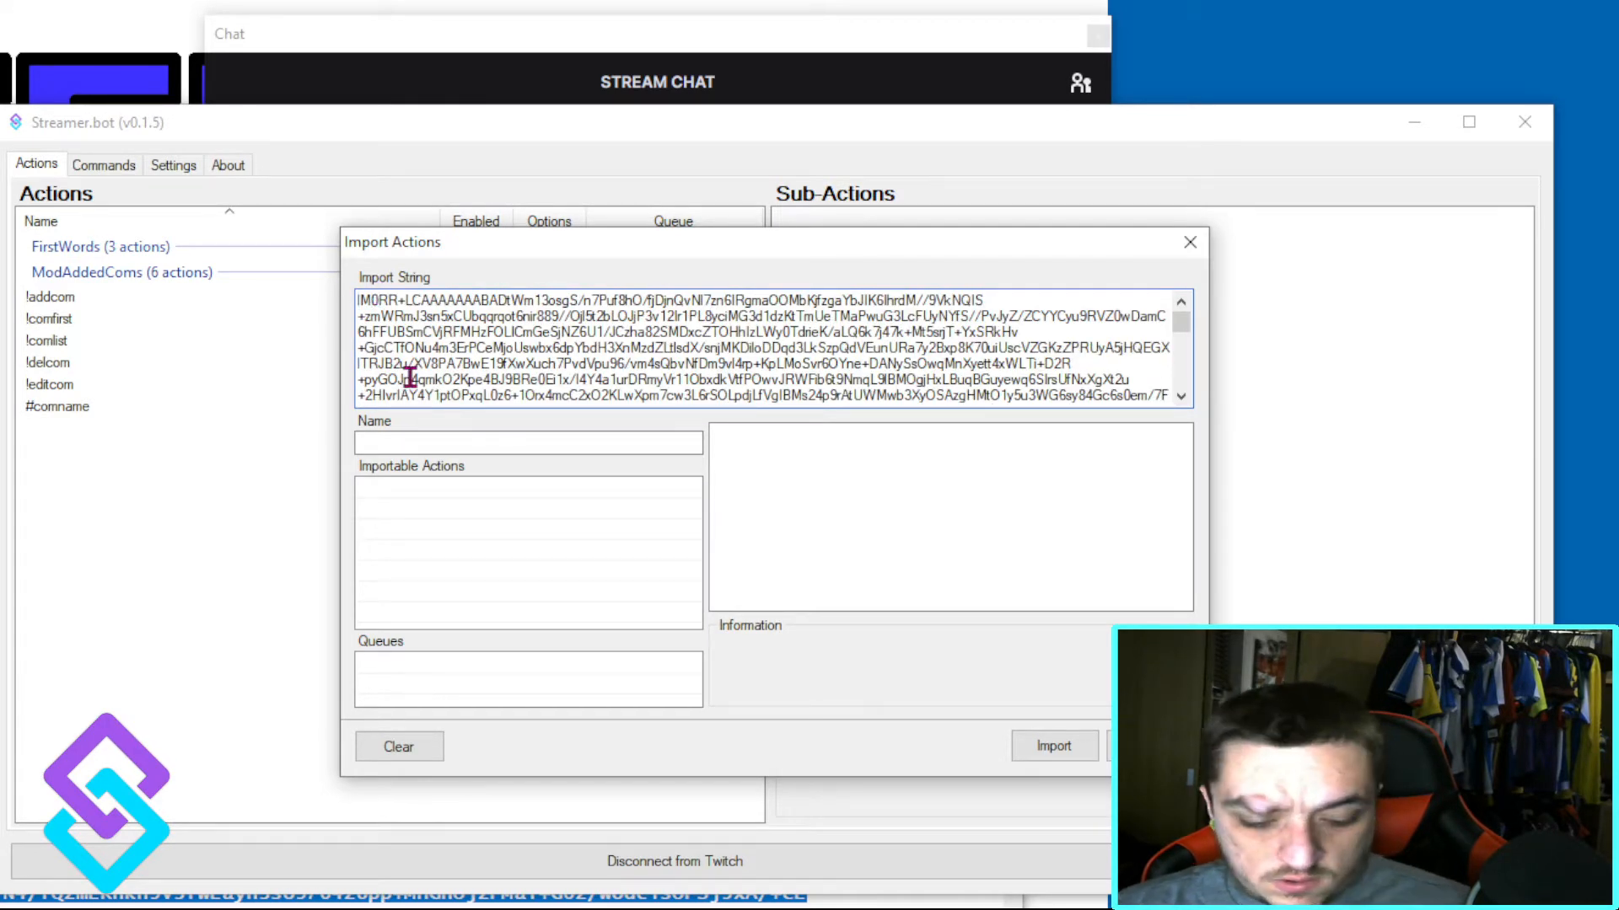
text(T)
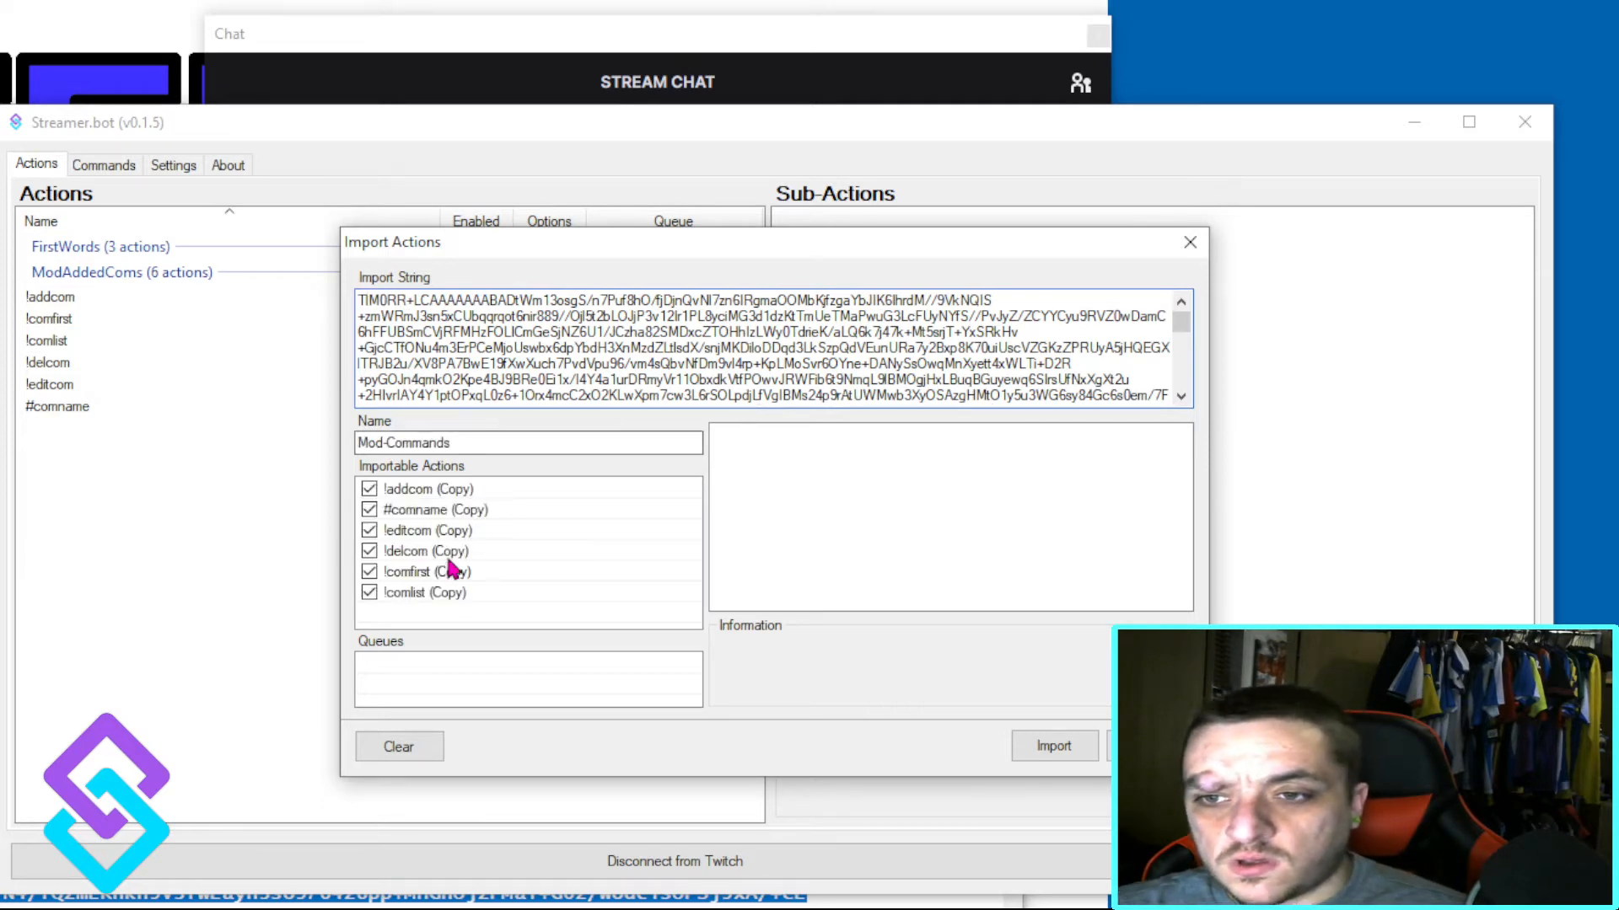
Step: Examine the sub-actions of the importable Mod-Commands actions, including !addcom, !delcom and !comlist, and close the import dialog without importing
click(409, 495)
click(417, 524)
click(420, 552)
click(423, 596)
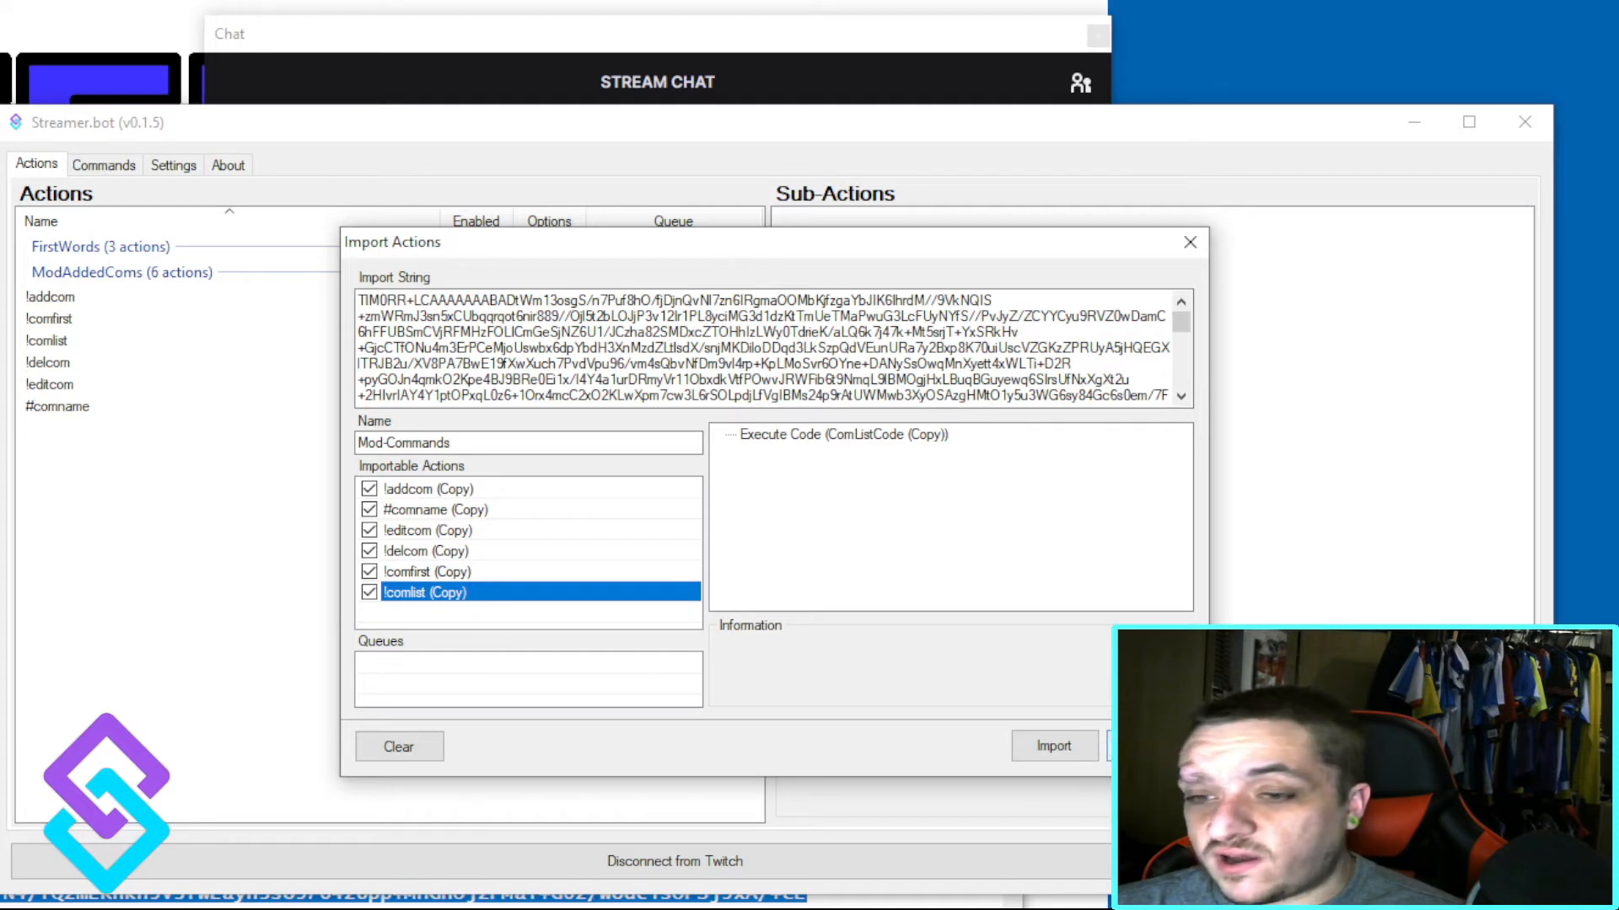
click(1149, 746)
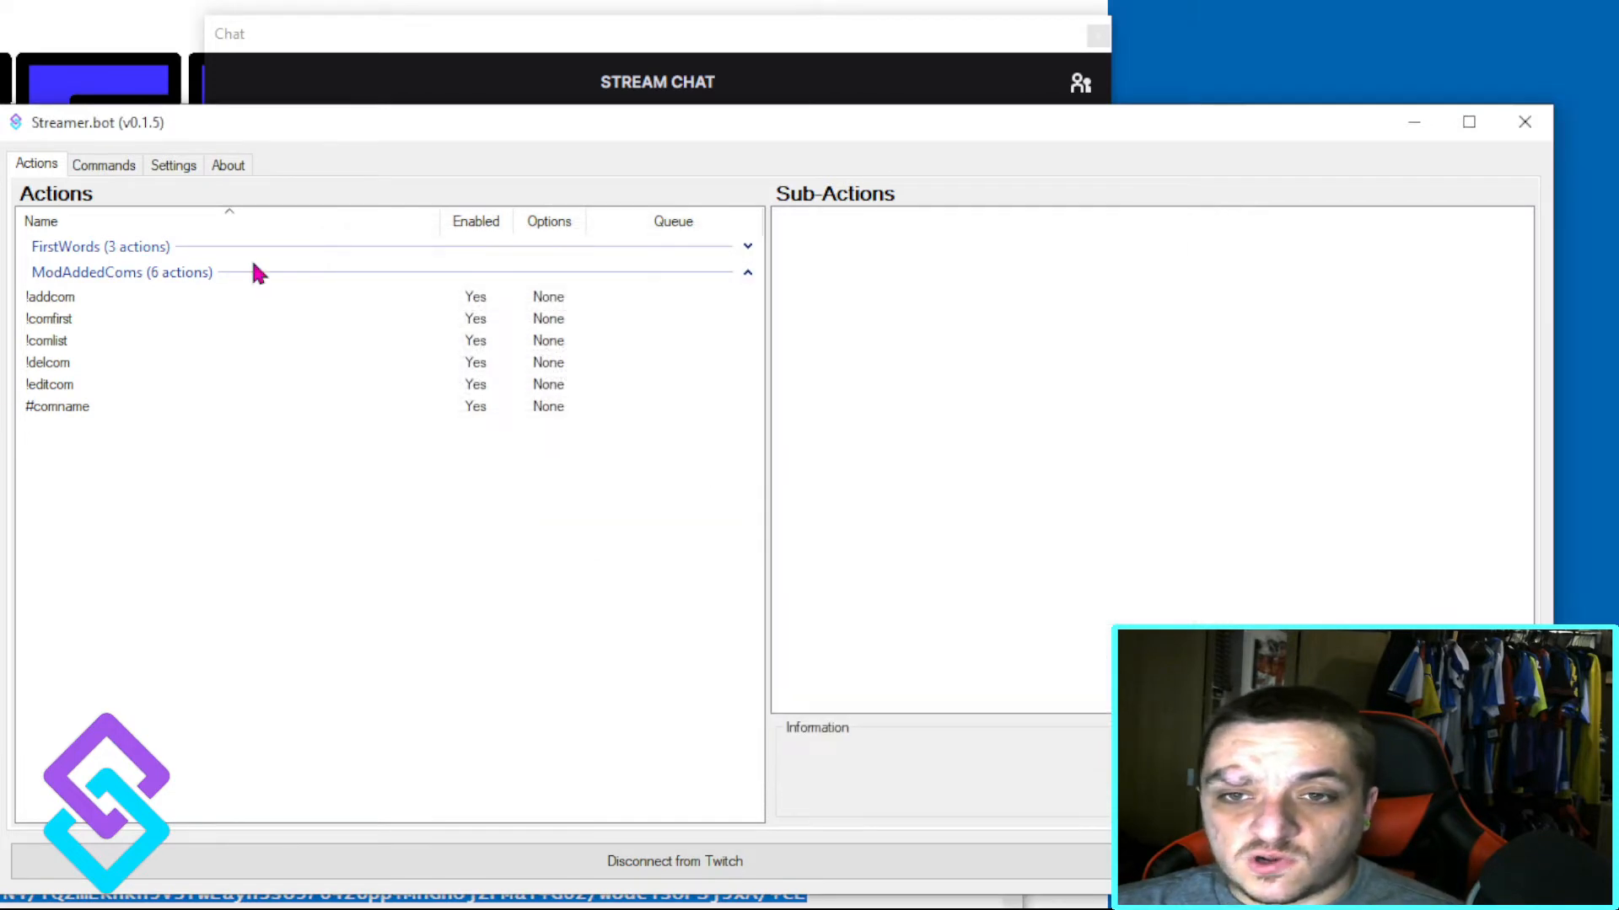
Step: Open the Add Command Code of the !addcom action and check its System.Linq.dll reference
drag(495, 120, 771, 114)
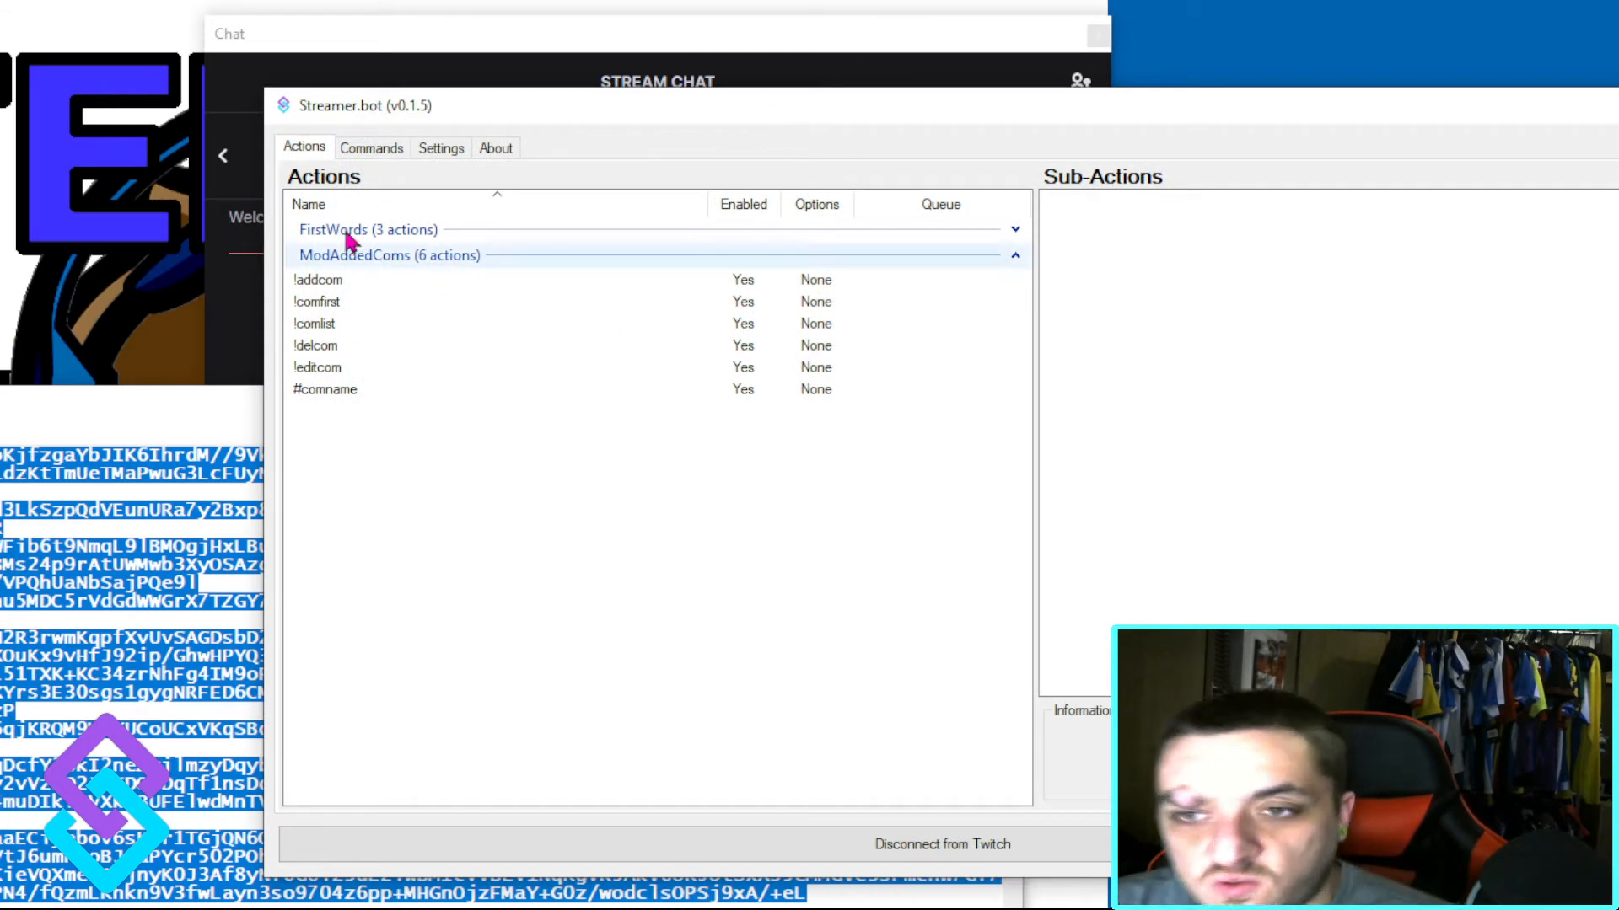
click(327, 287)
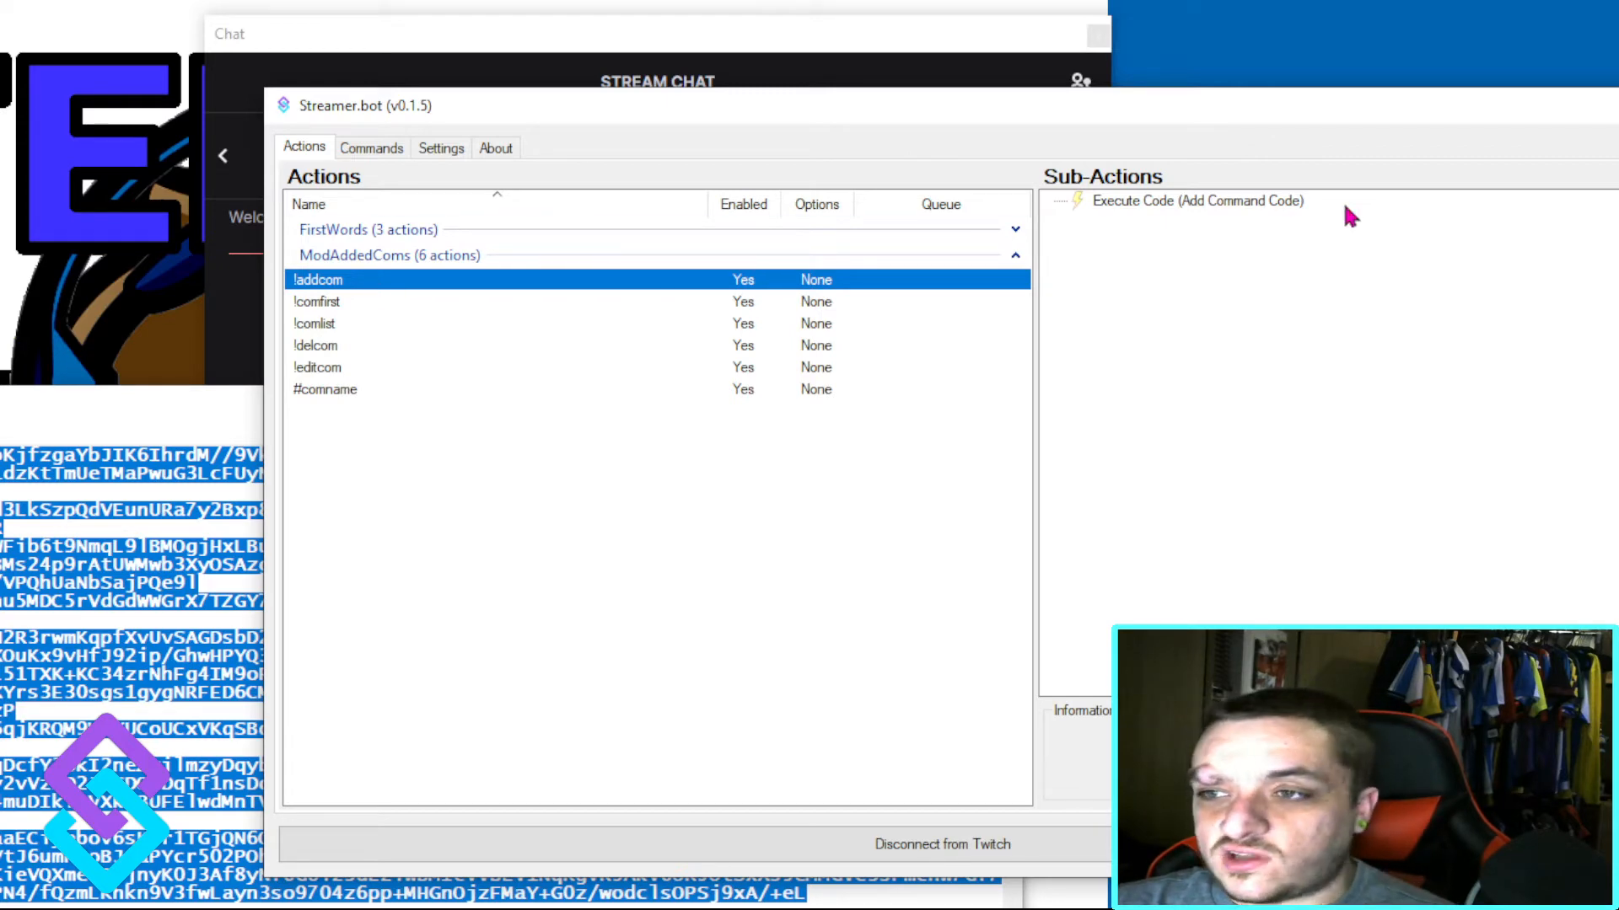
double_click(1220, 200)
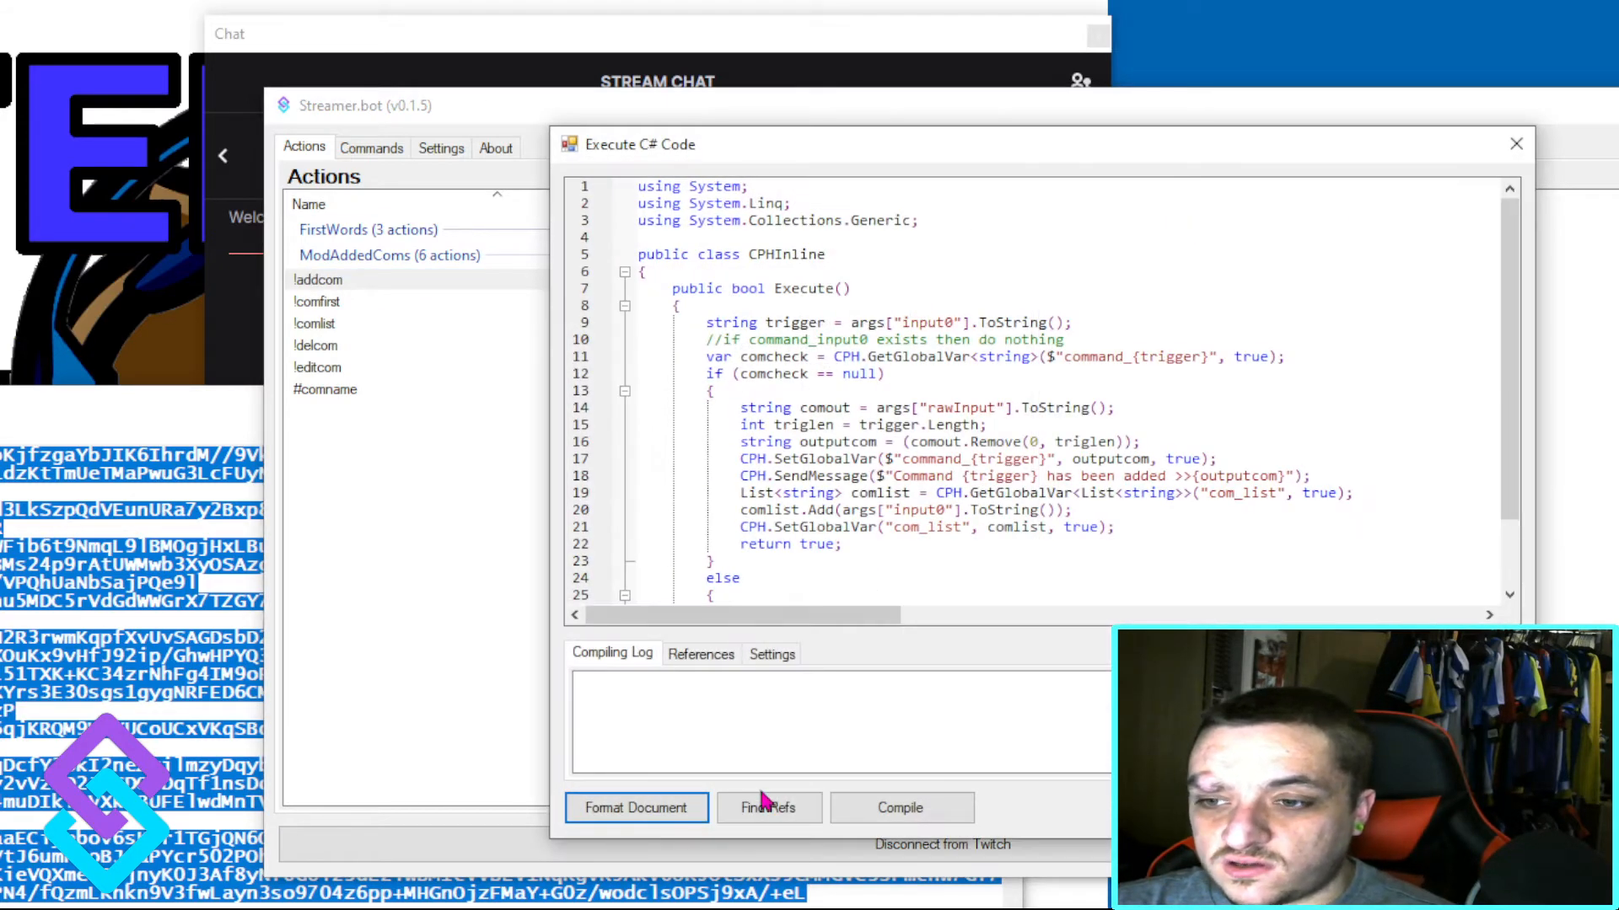
click(700, 656)
click(967, 703)
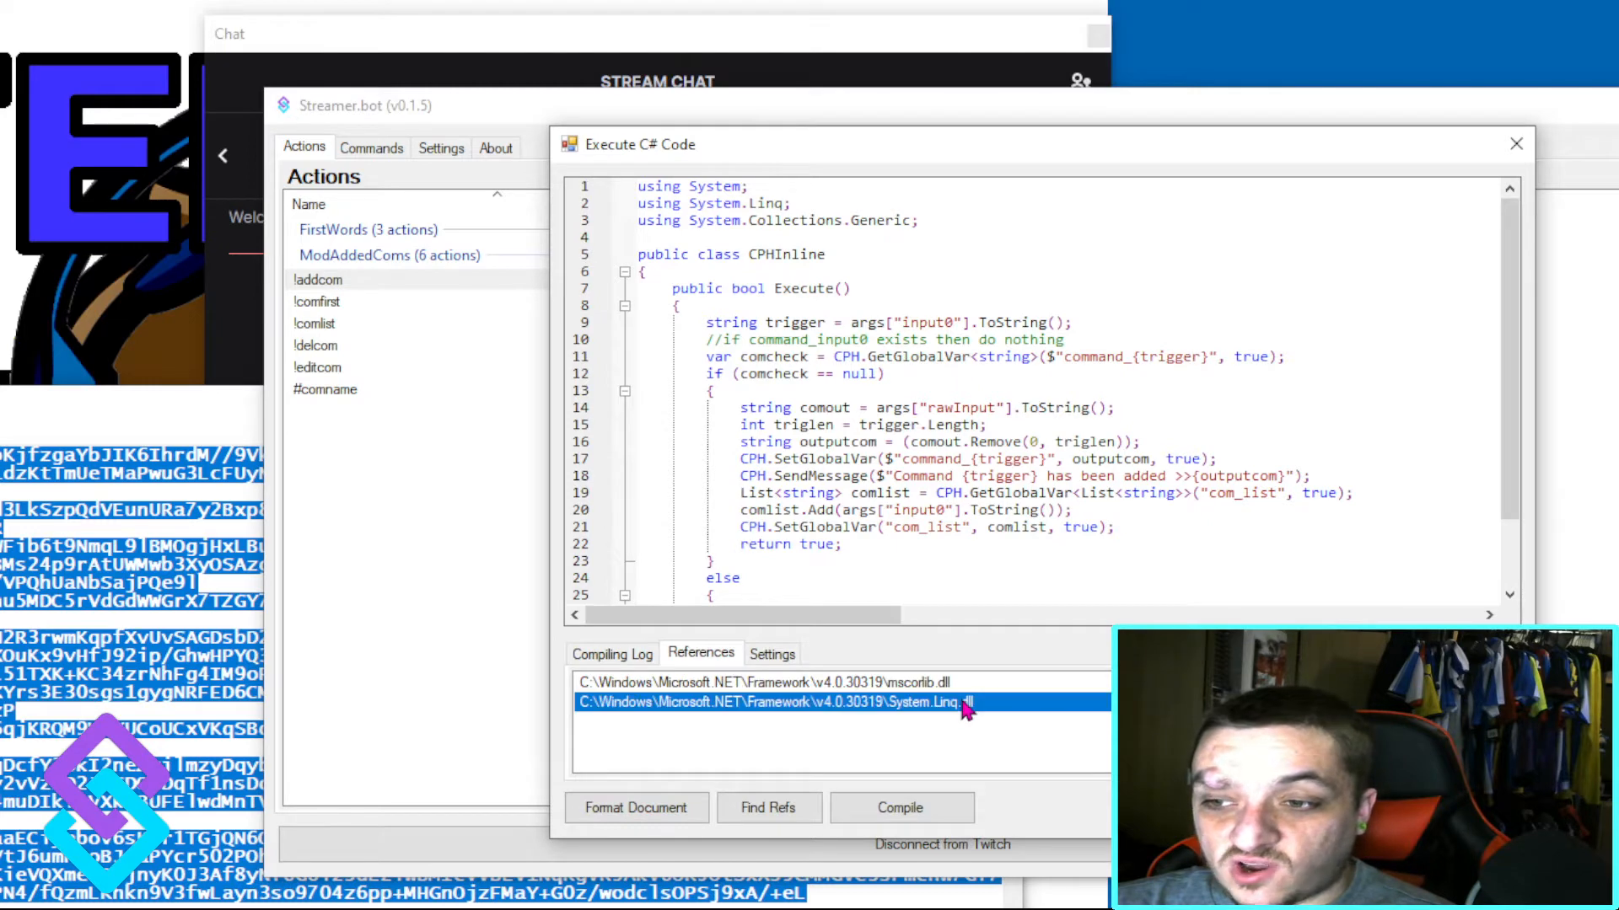
right_click(736, 762)
click(831, 774)
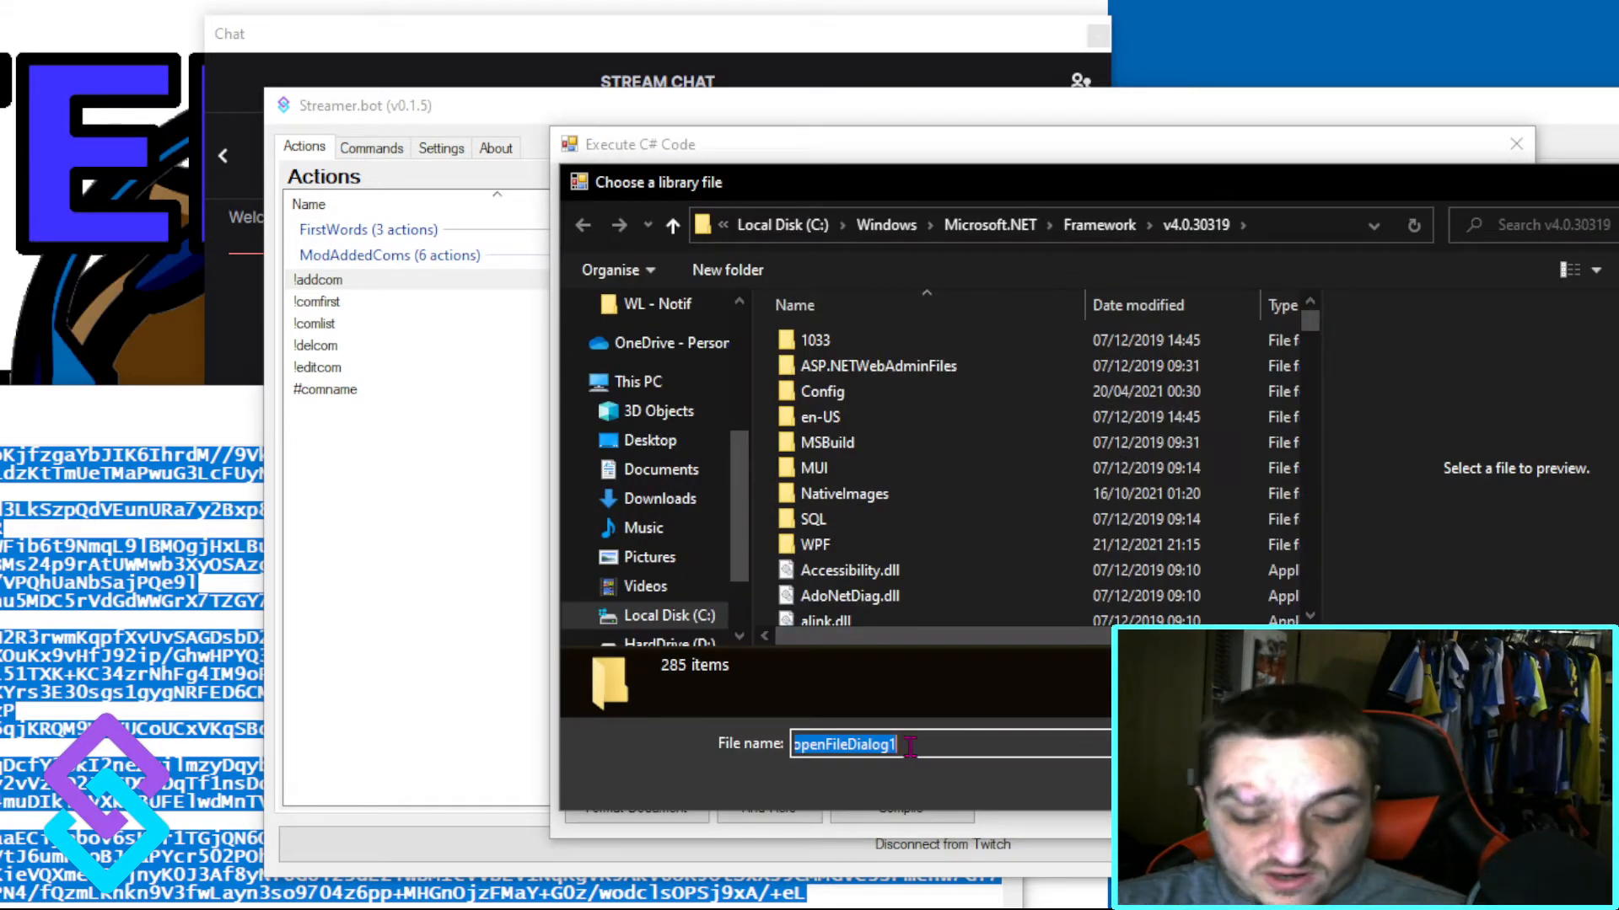
text(sy)
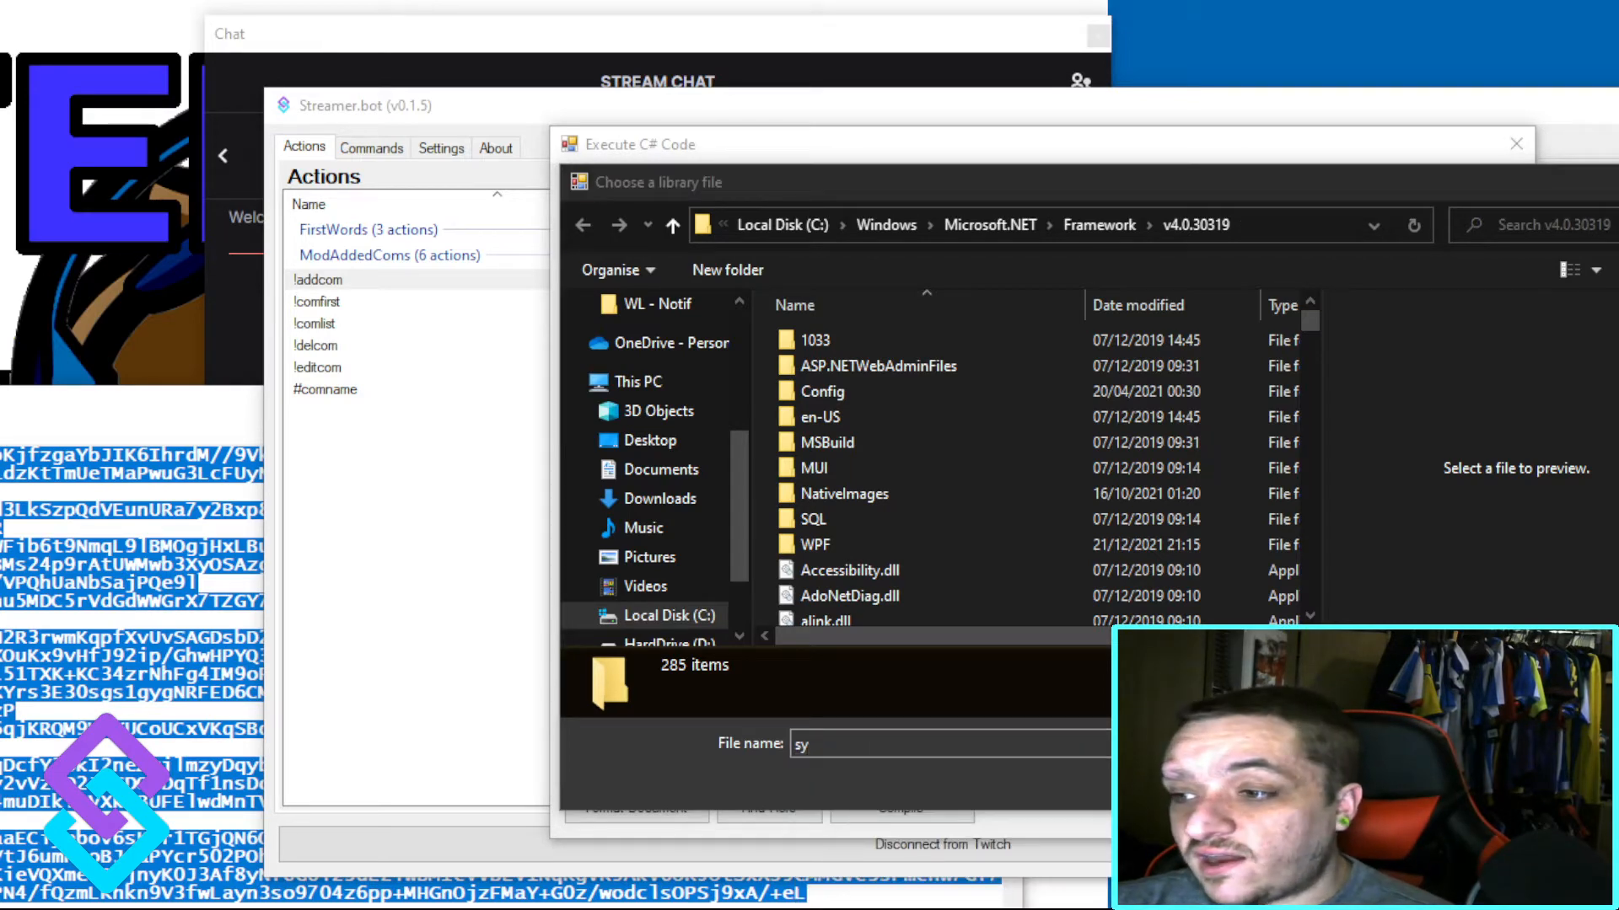
key(Escape)
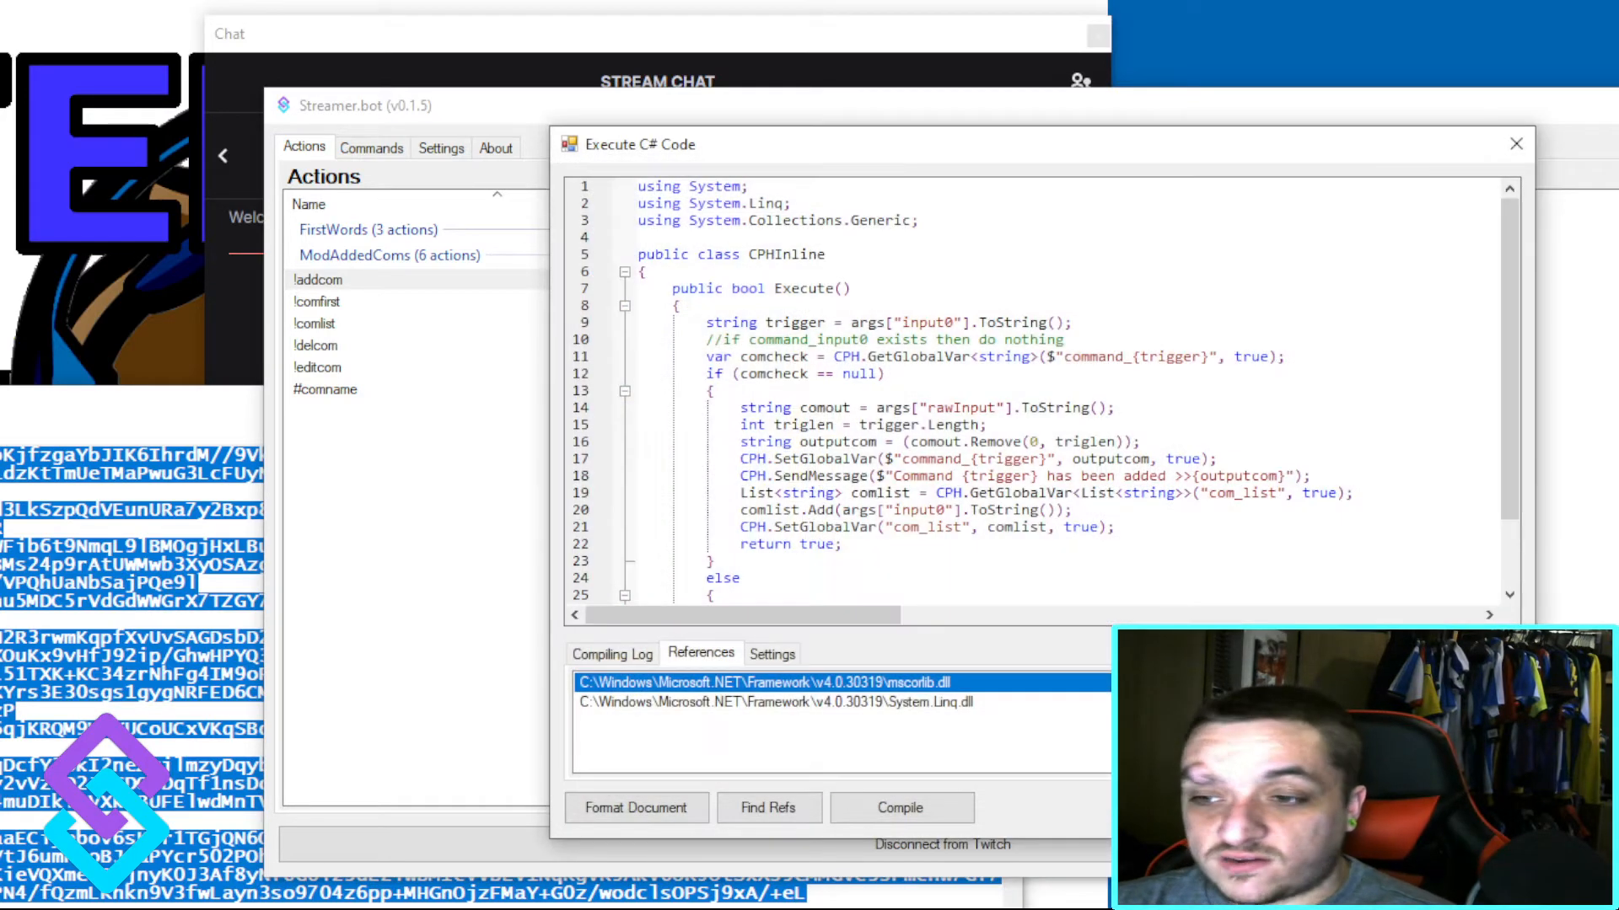
Step: Compile the !addcom action's C# code with its compiling log shown, and close the code editor
click(656, 663)
click(952, 805)
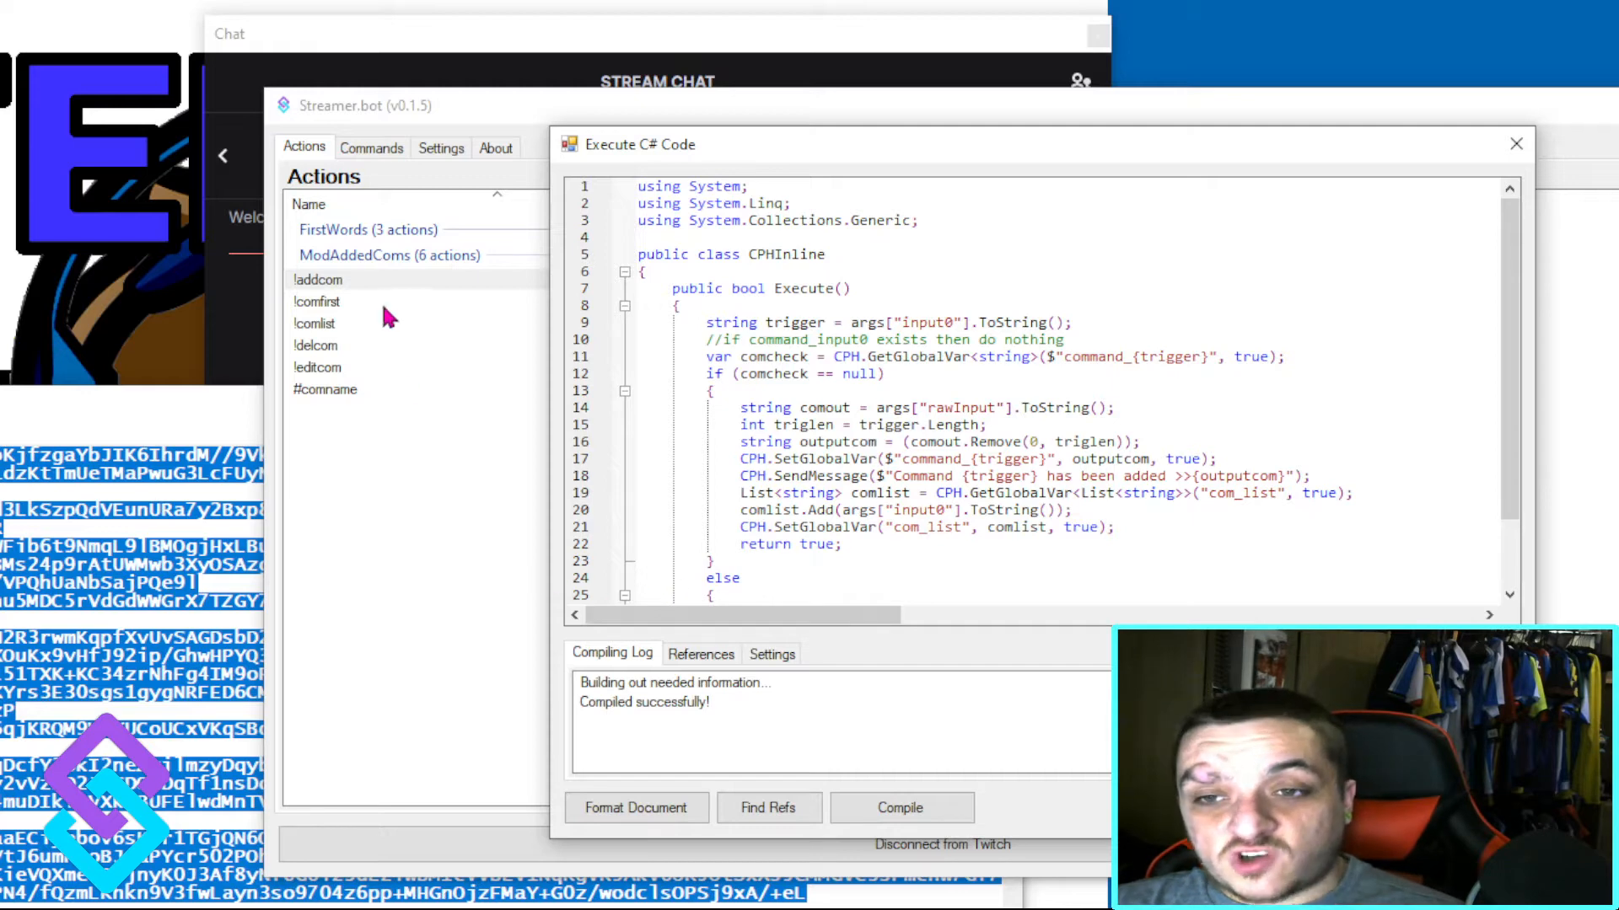
click(1463, 808)
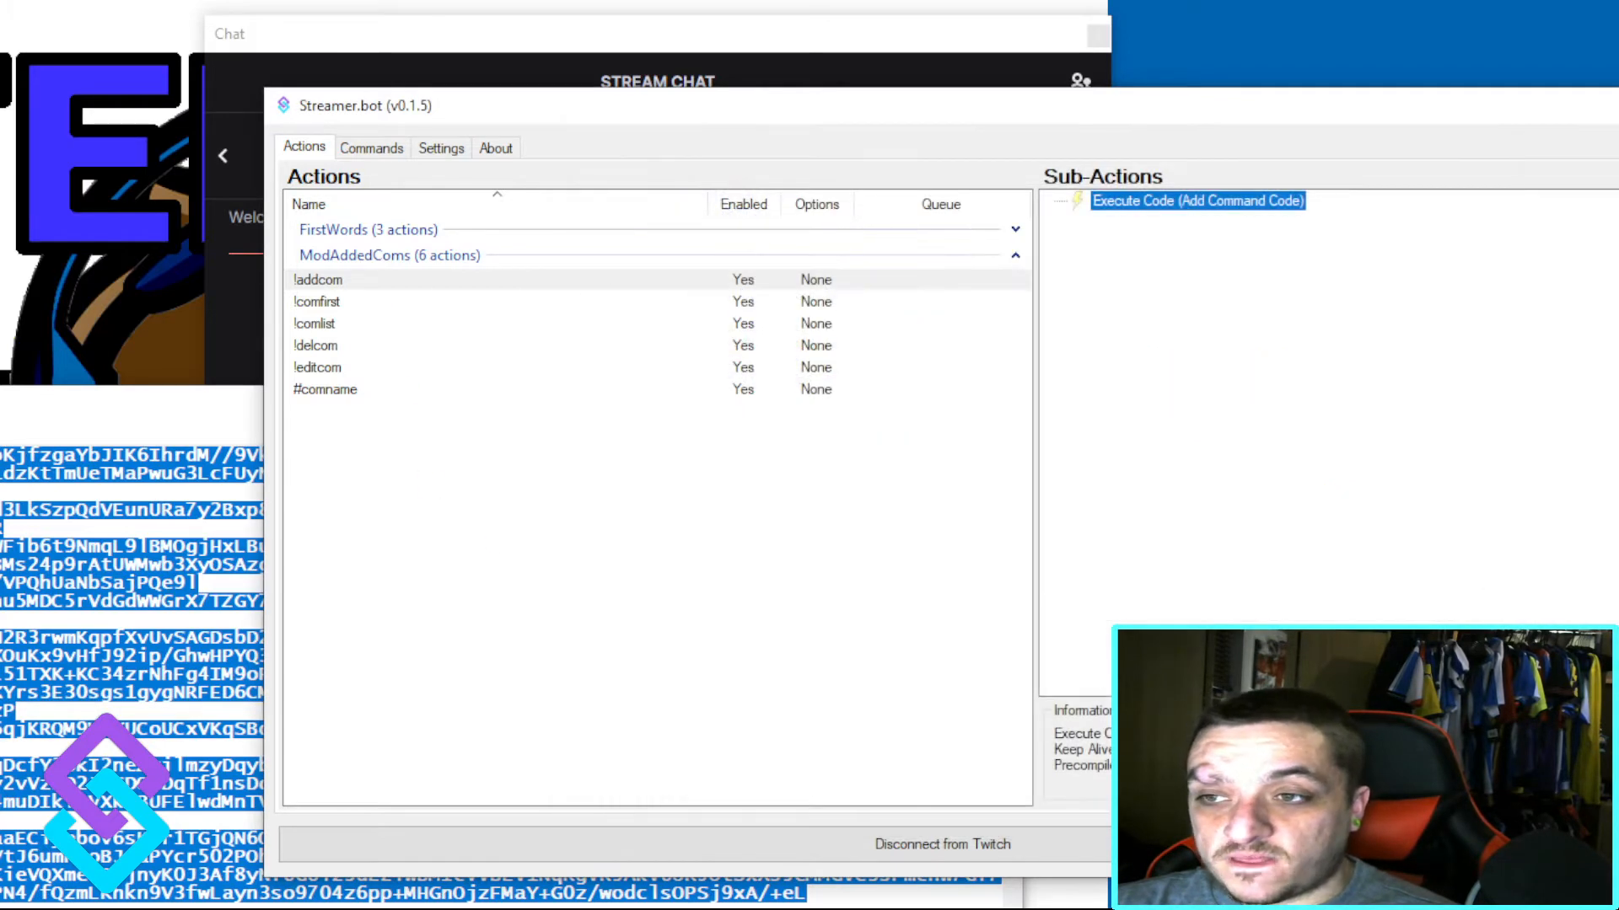
Step: Open the ComListCode of the !comlist action, check its System.Core.dll reference and close the code editor
click(323, 295)
click(315, 328)
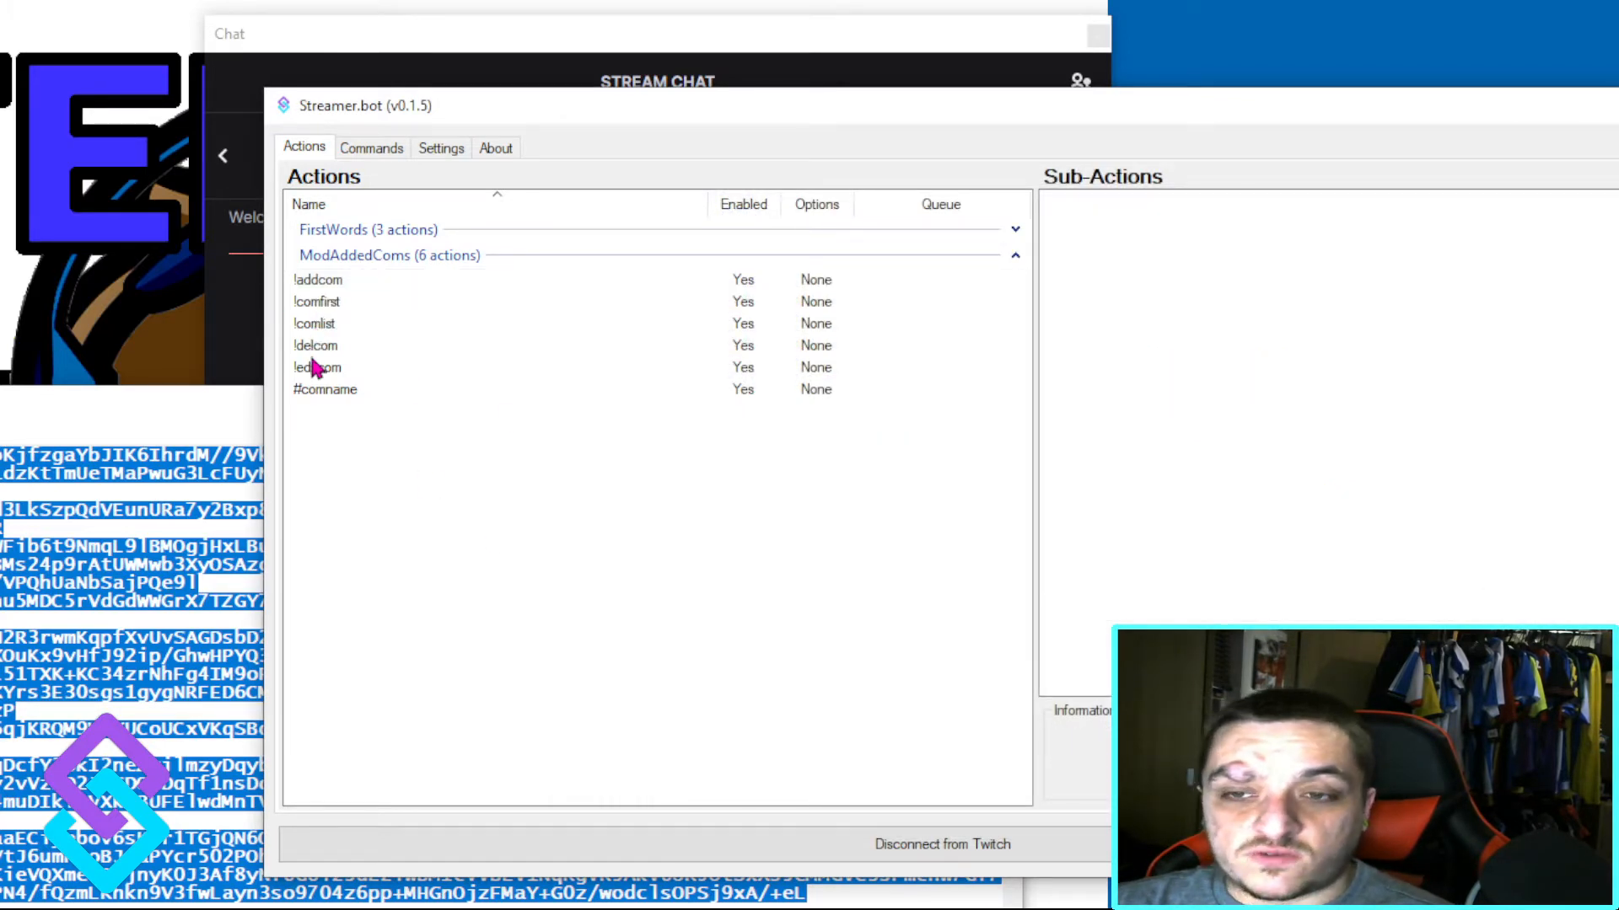
click(326, 329)
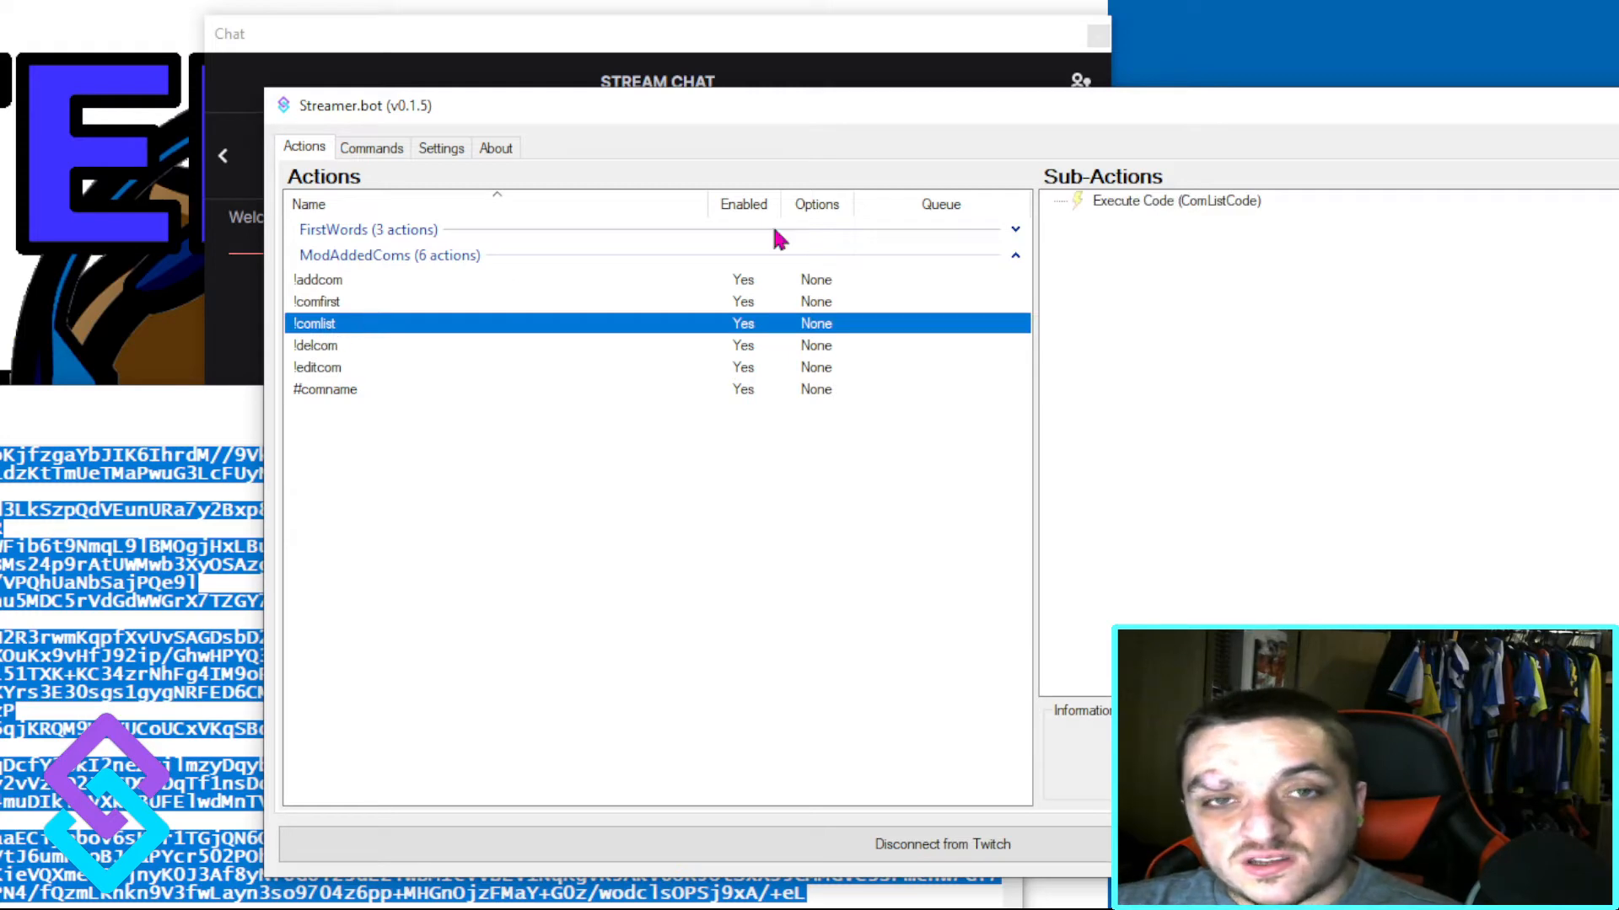
double_click(1140, 200)
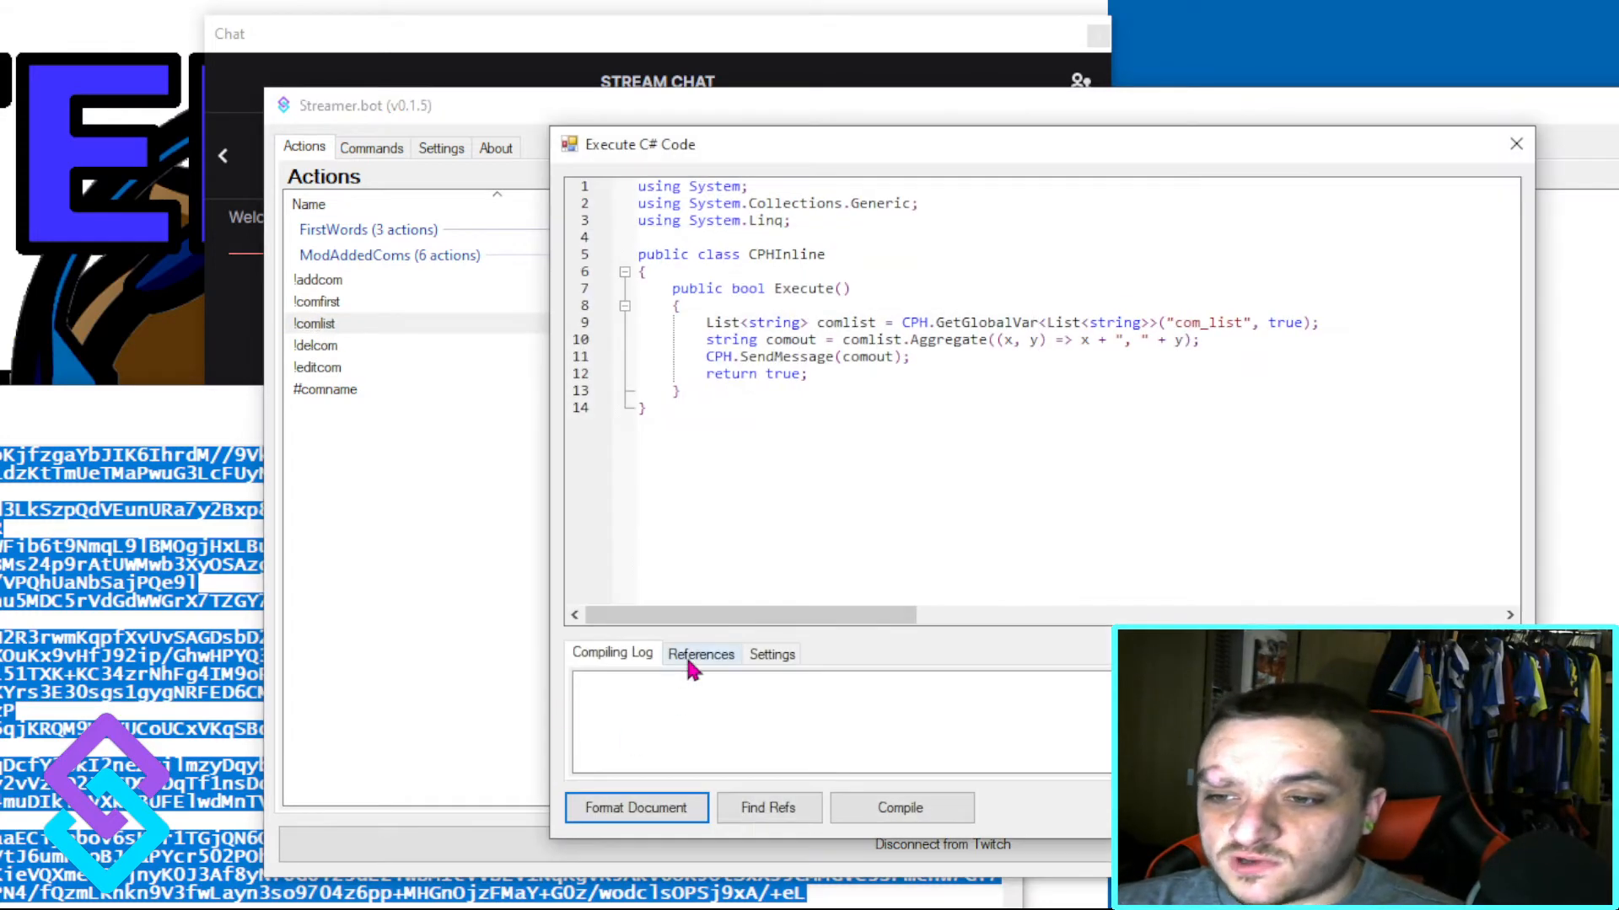
click(698, 655)
click(943, 723)
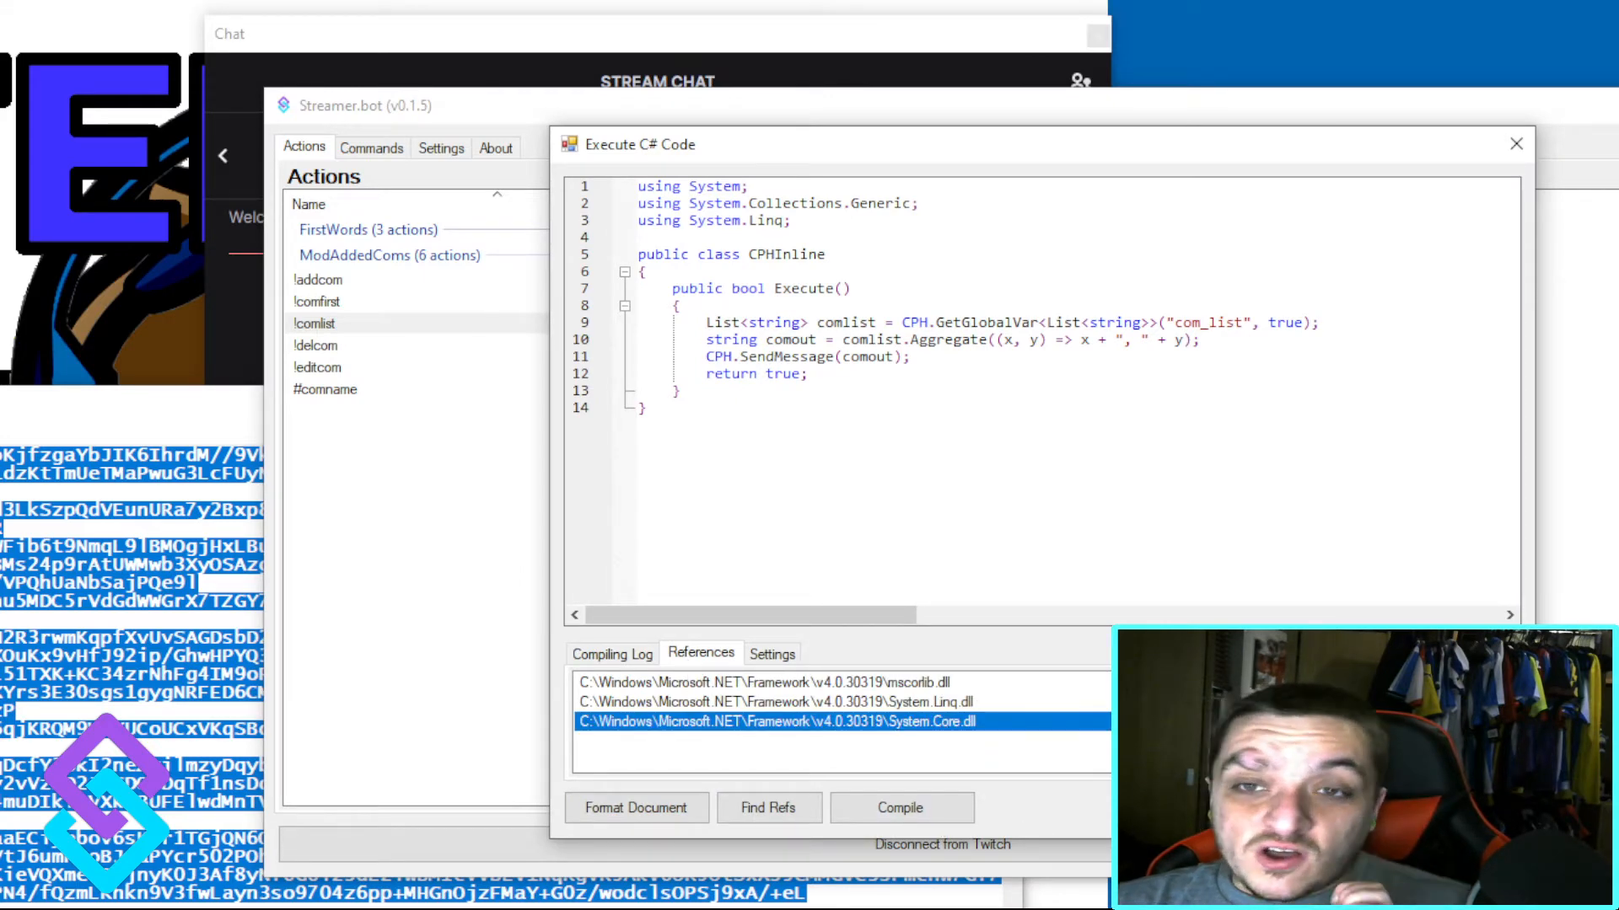
click(1451, 808)
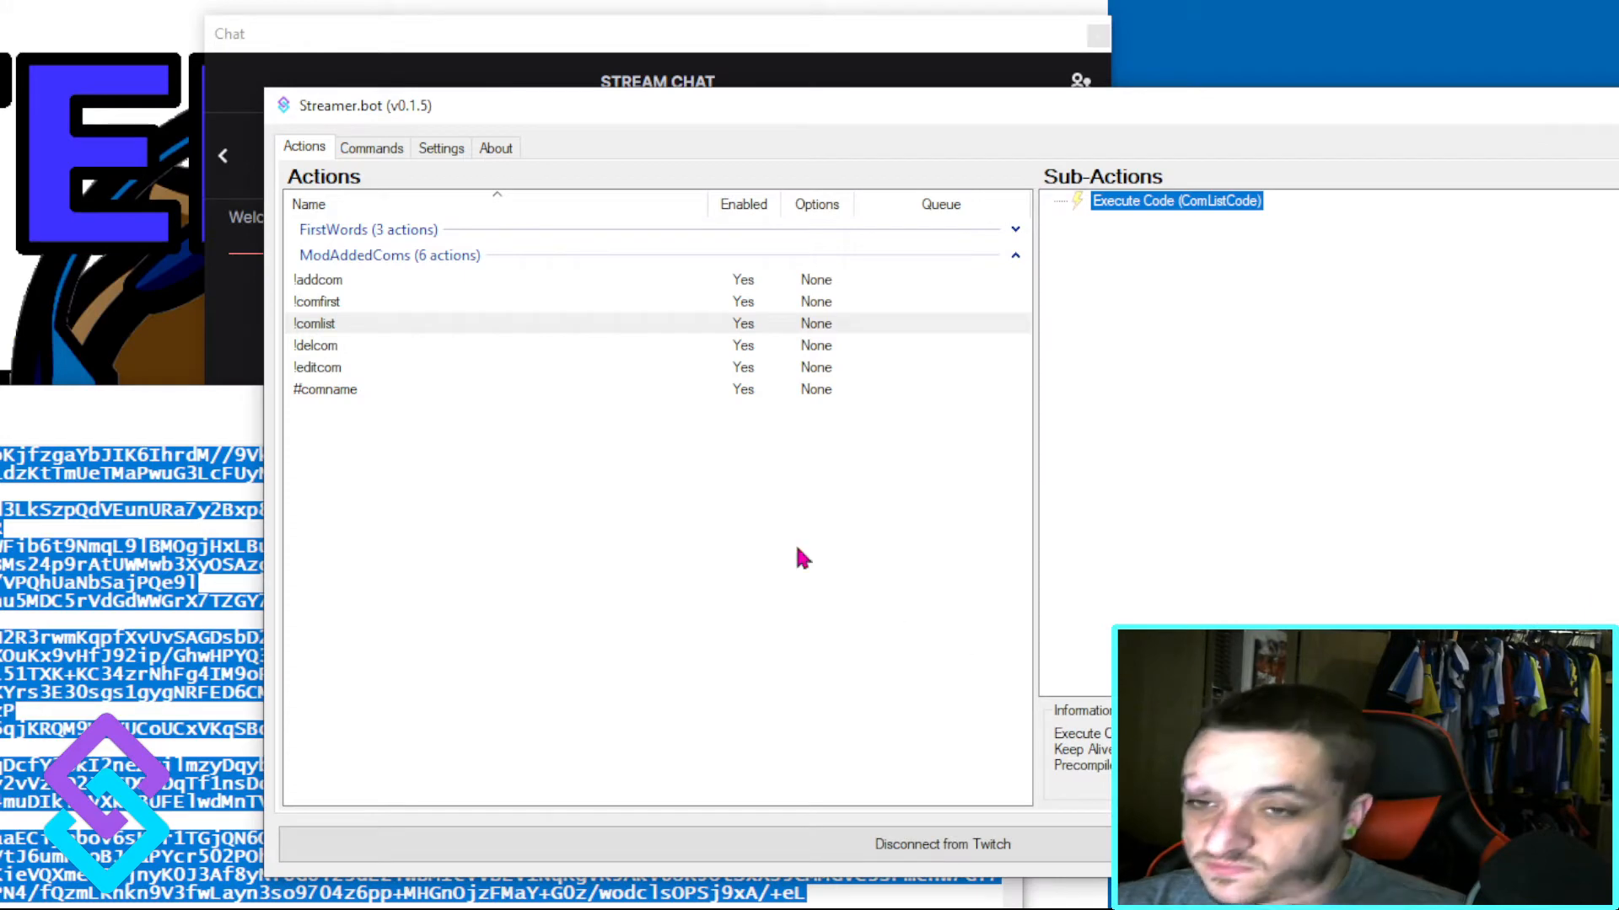
Step: Put away the import string text file and examine the !addcom, !comfirst, !delcom and # entries in the command list
click(94, 437)
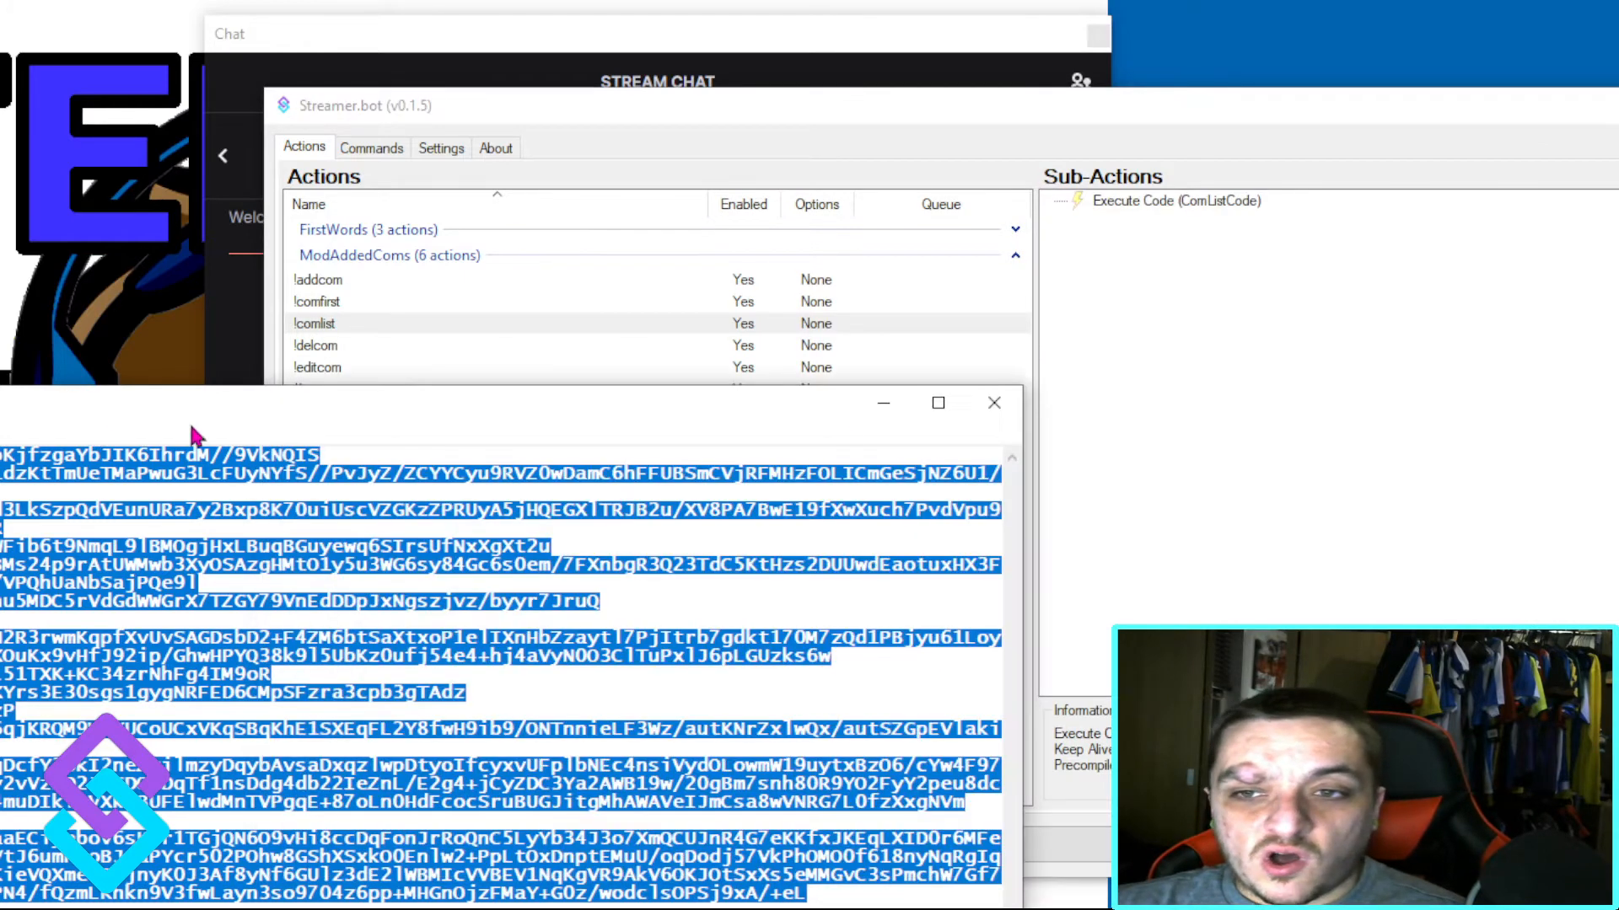
click(879, 246)
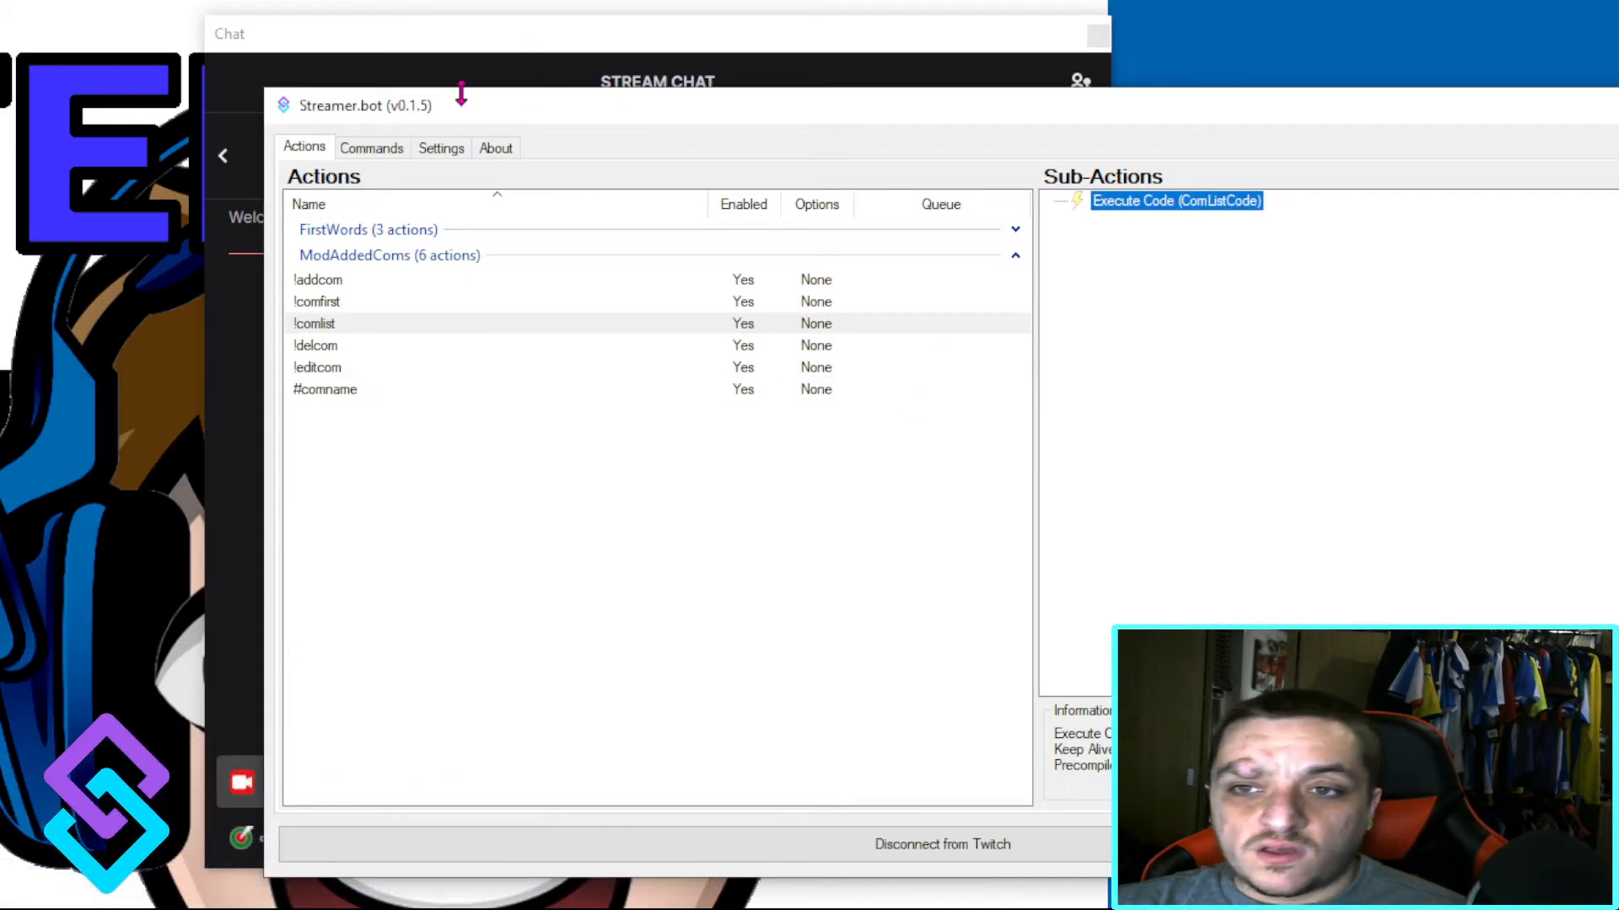
click(364, 150)
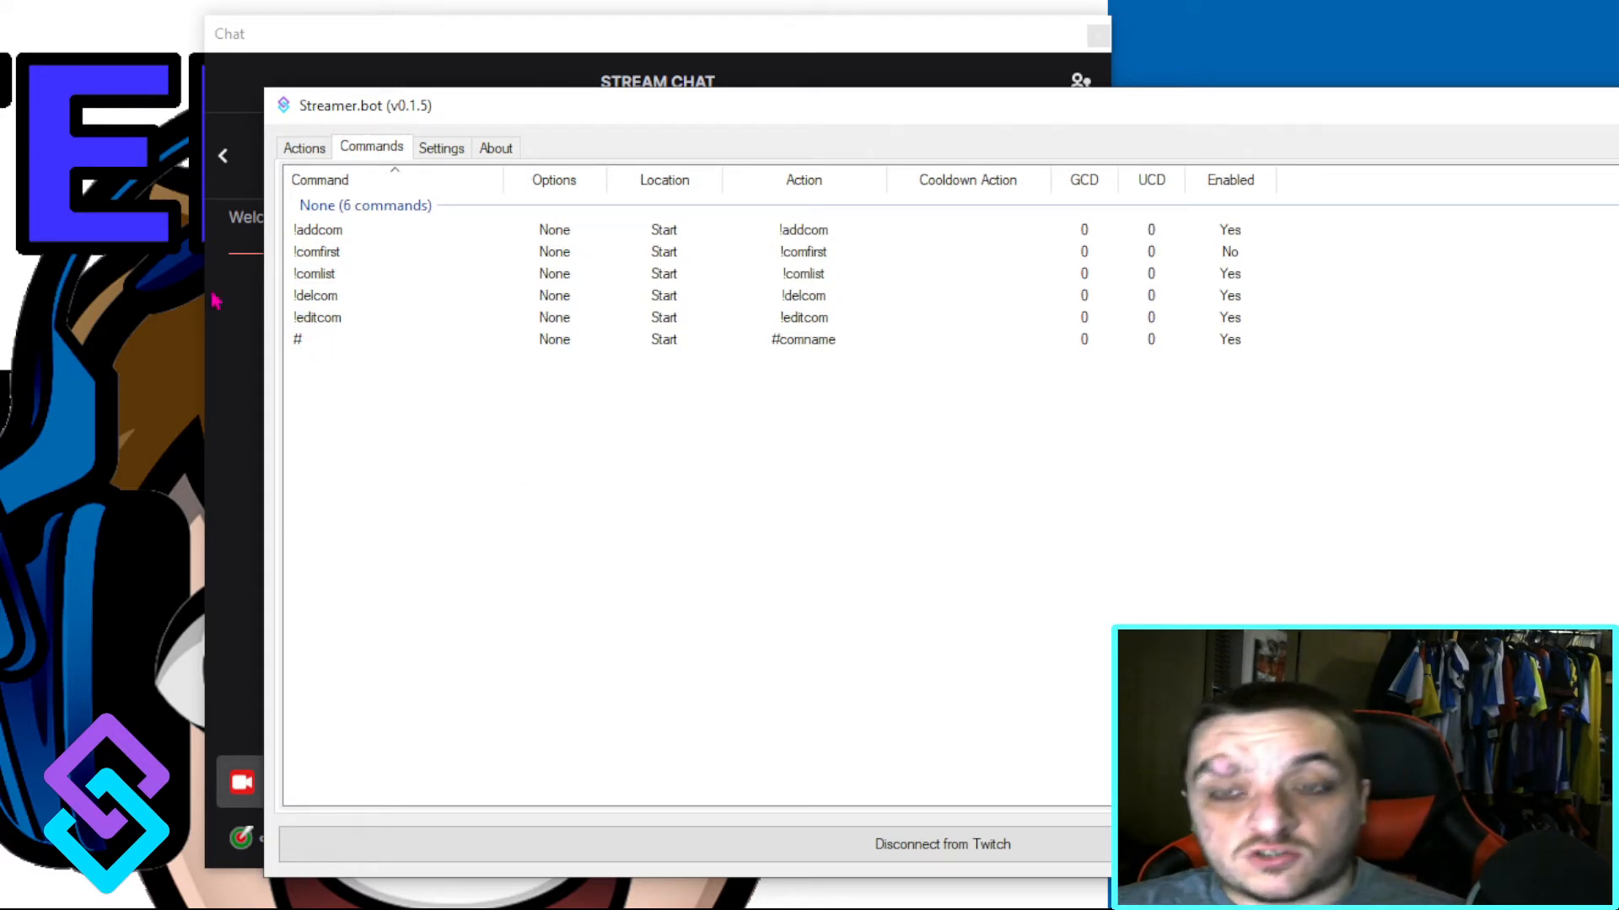
click(363, 232)
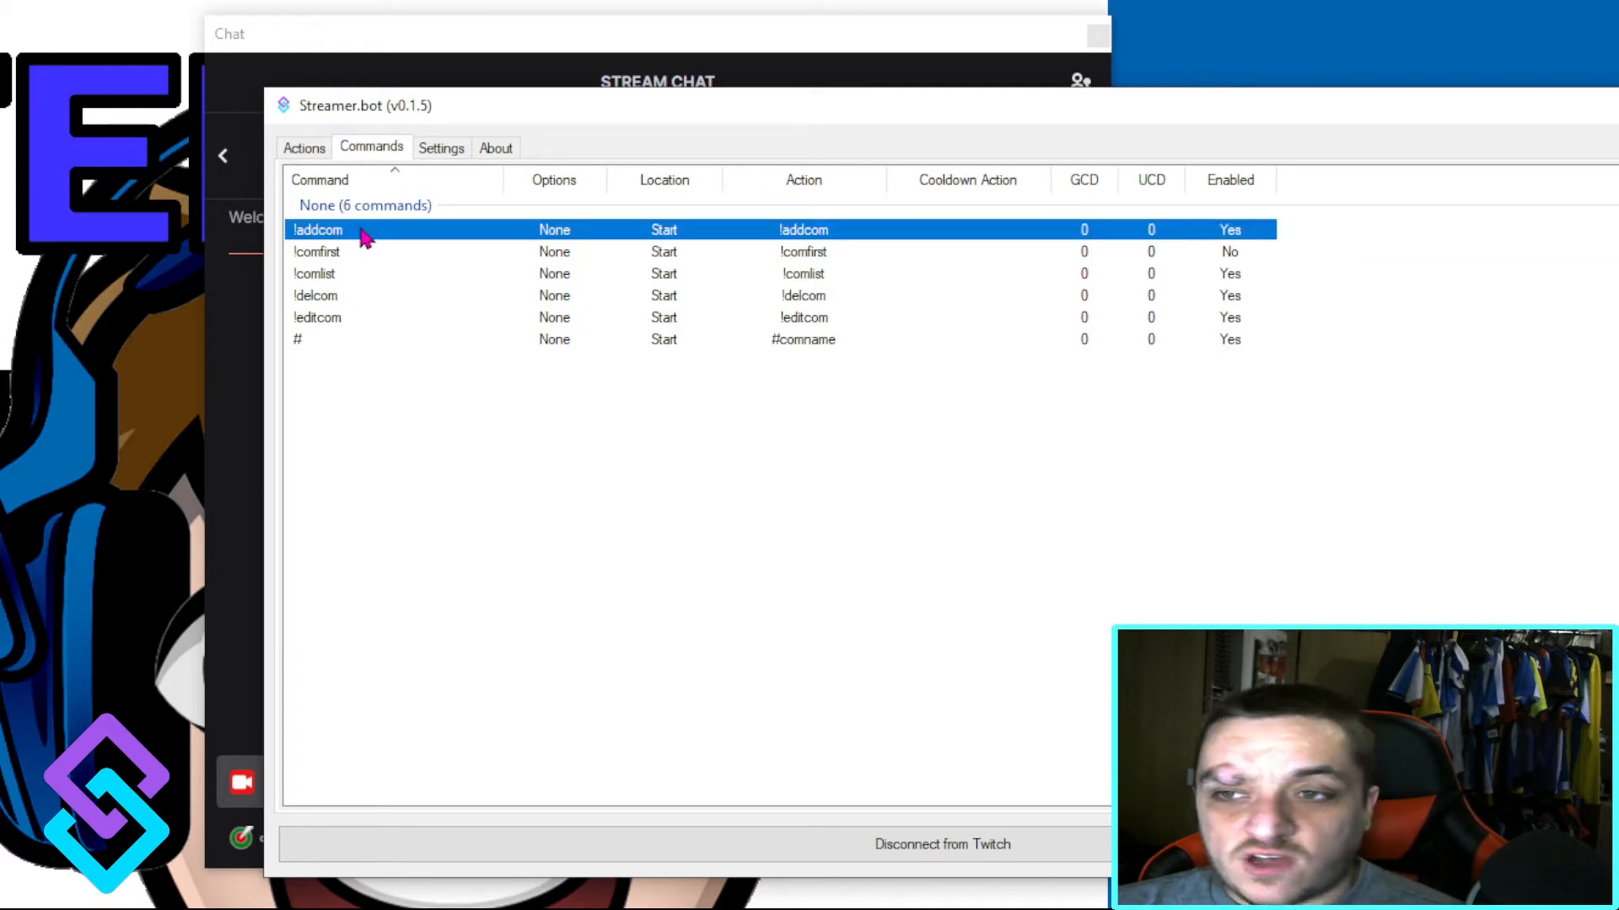
click(350, 255)
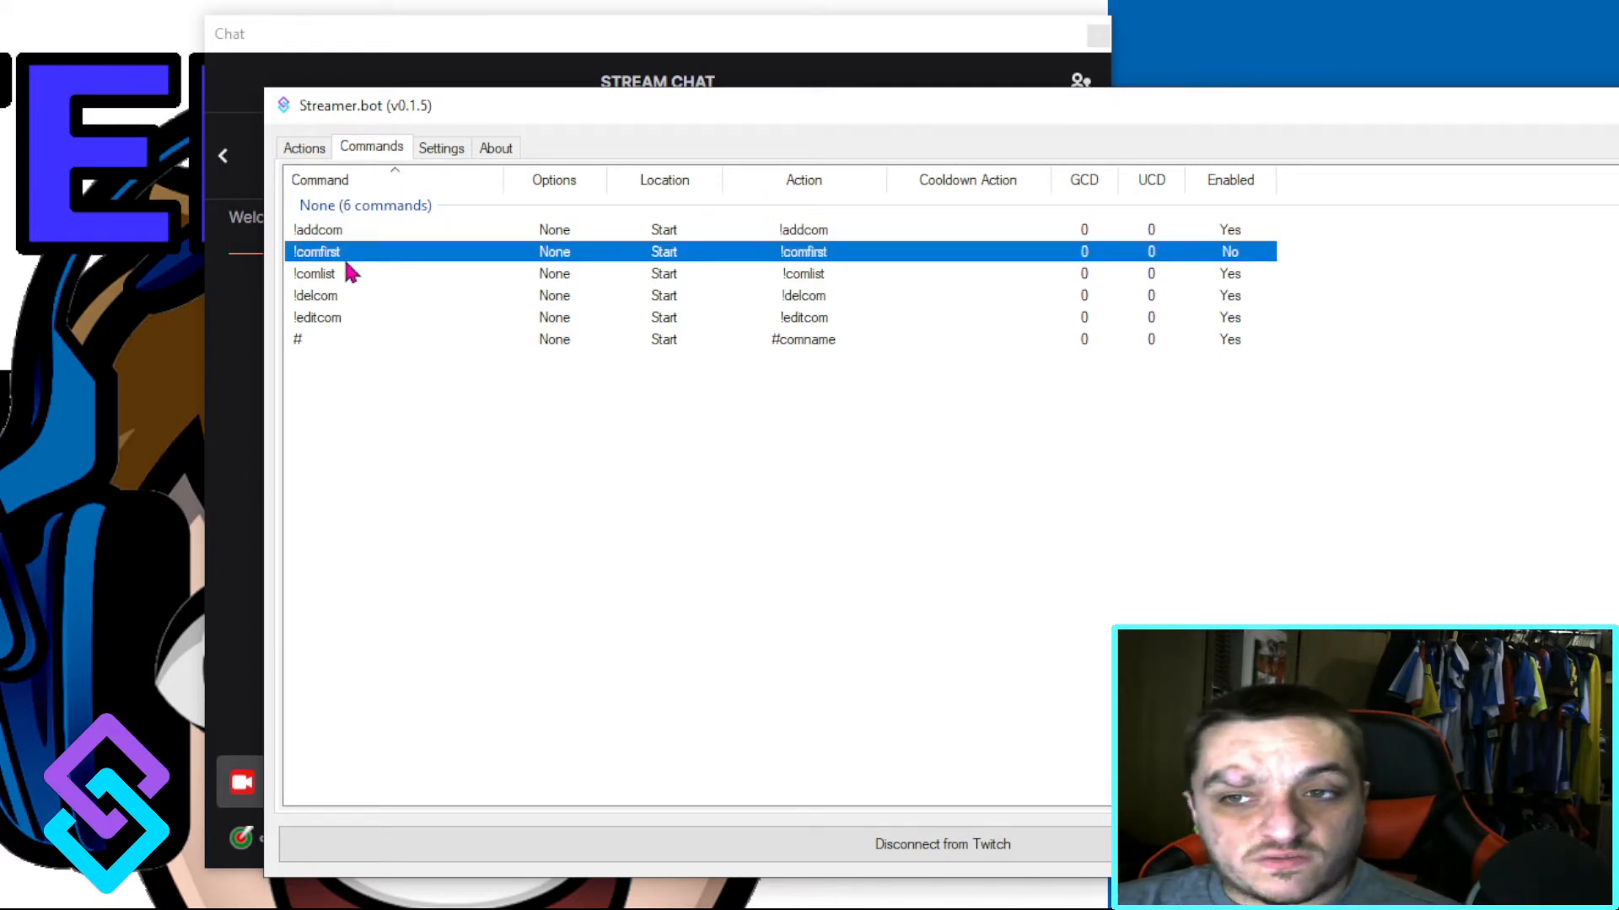
click(335, 299)
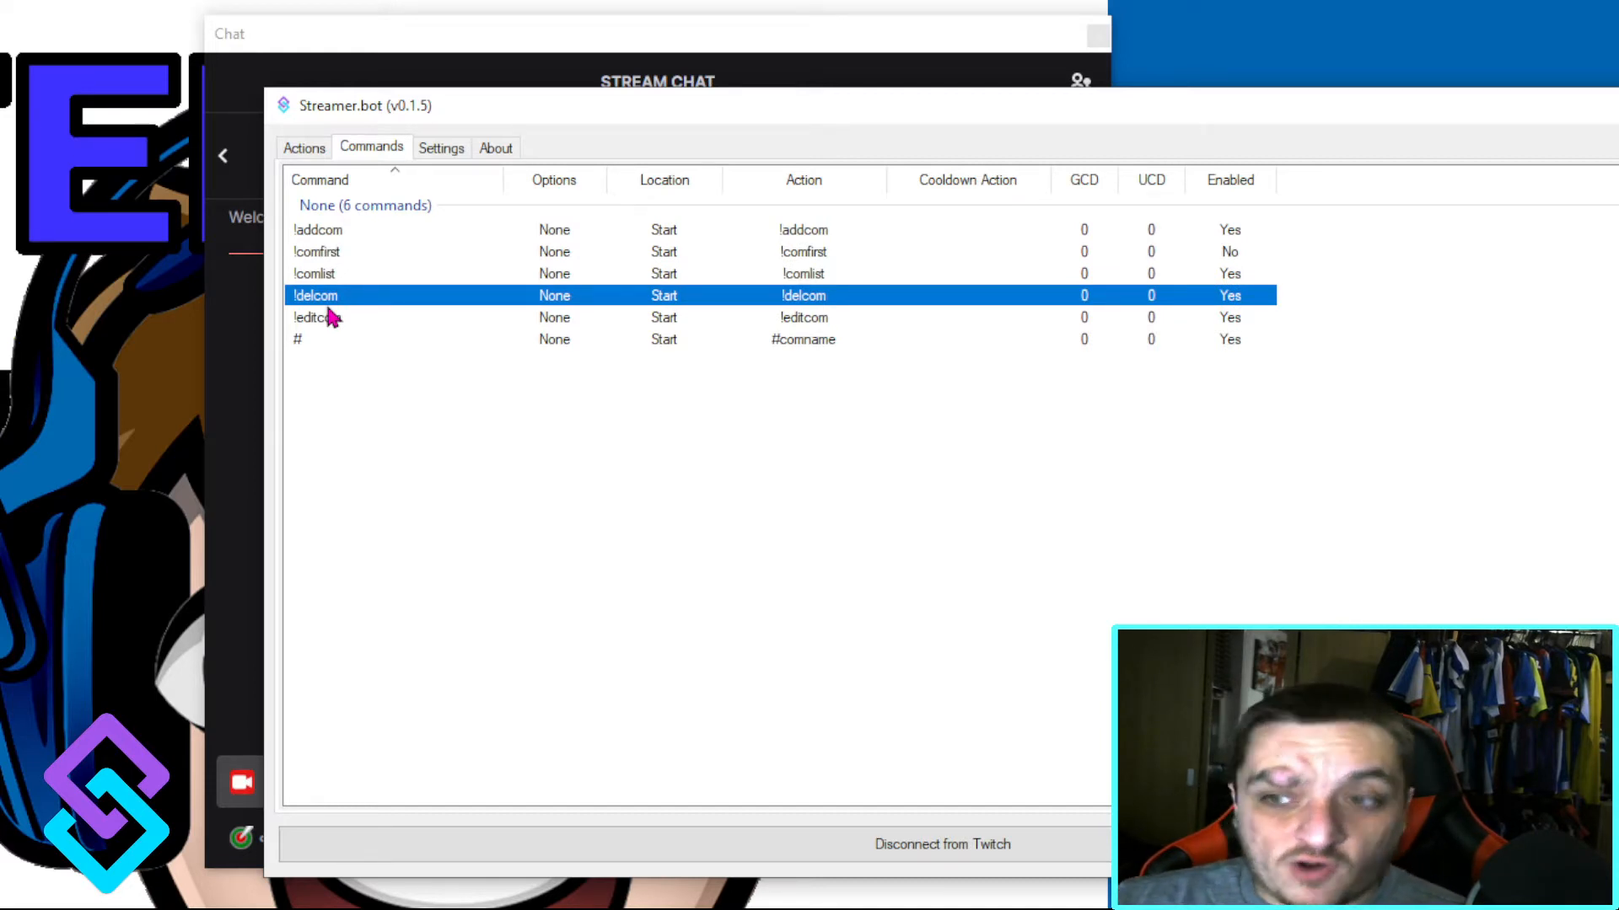
click(311, 355)
click(311, 346)
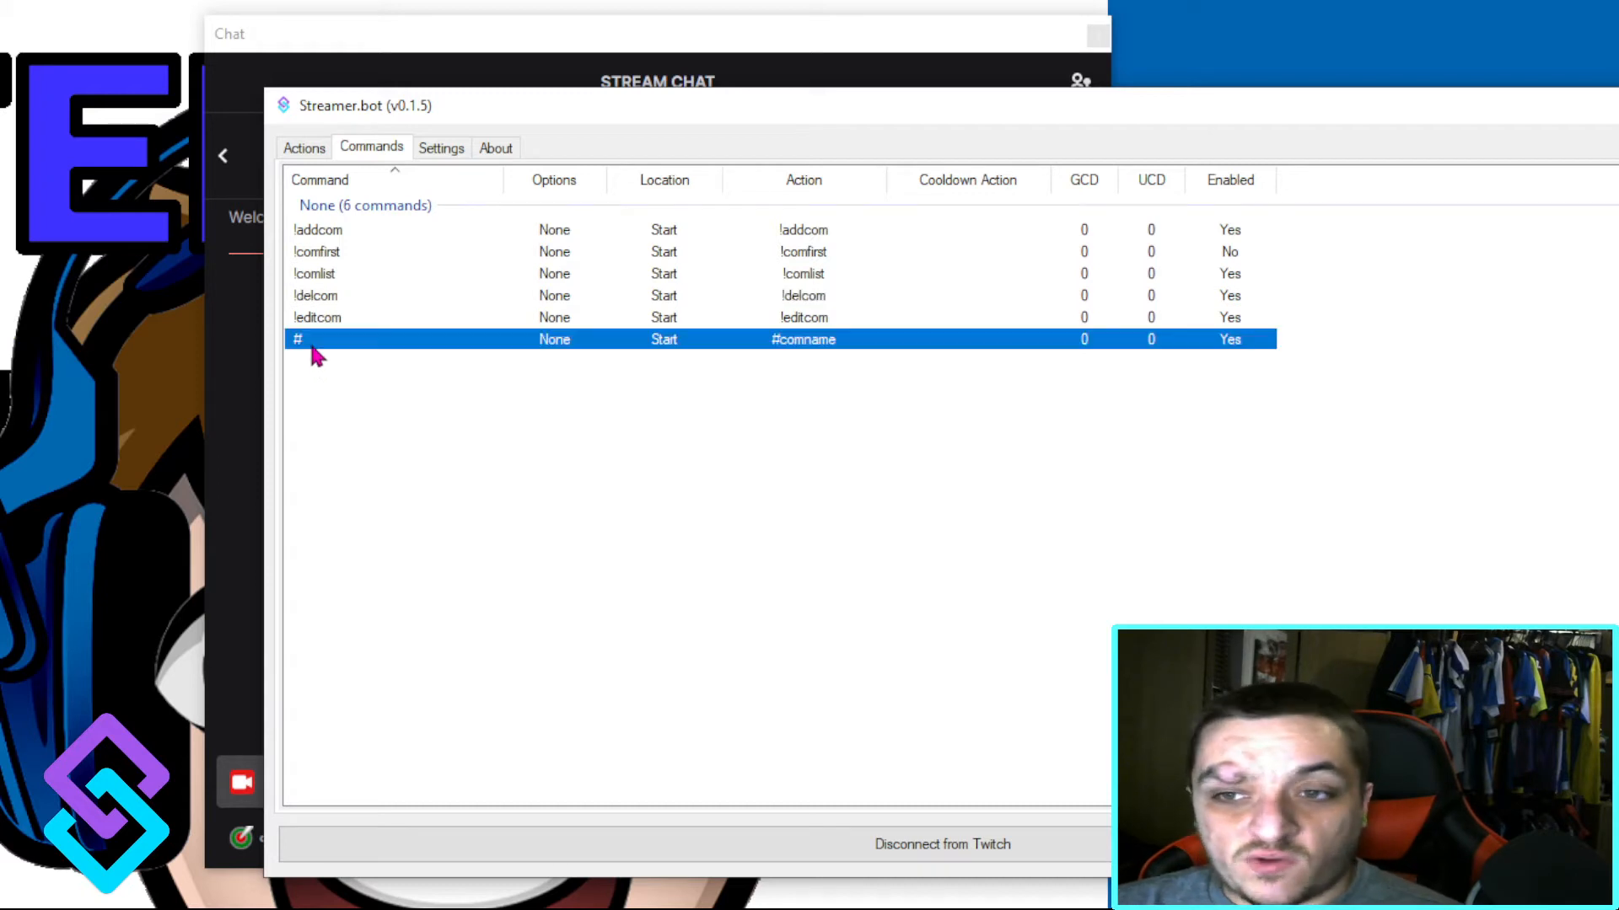
Step: Open the # command's settings, check its Regex mode, # pattern and #comname action, and close them
double_click(312, 347)
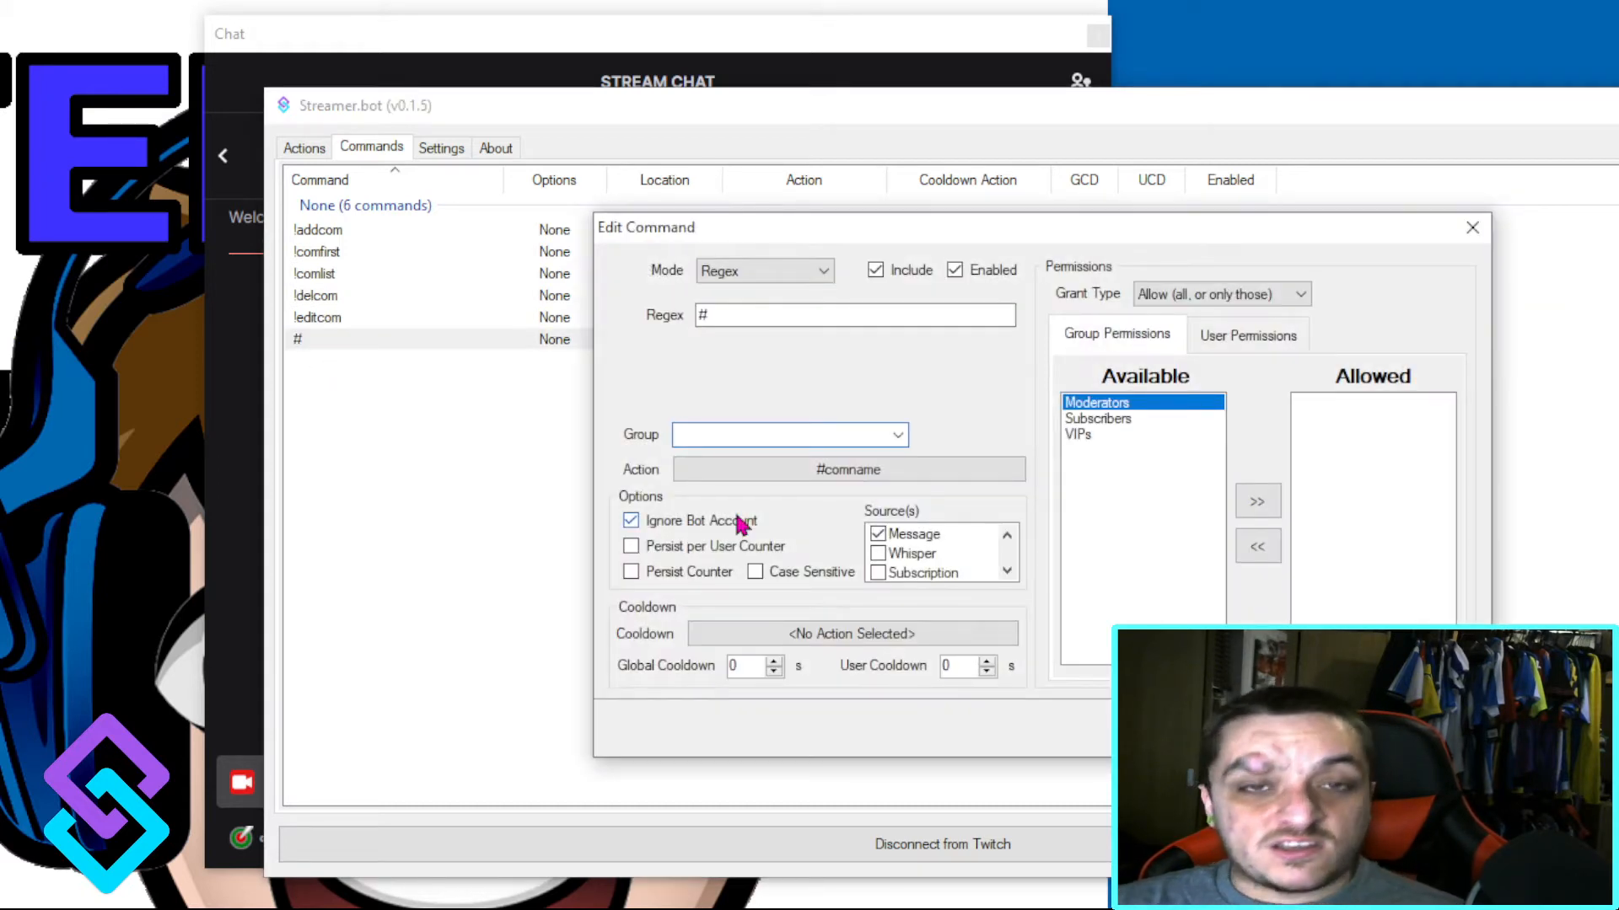
double_click(708, 315)
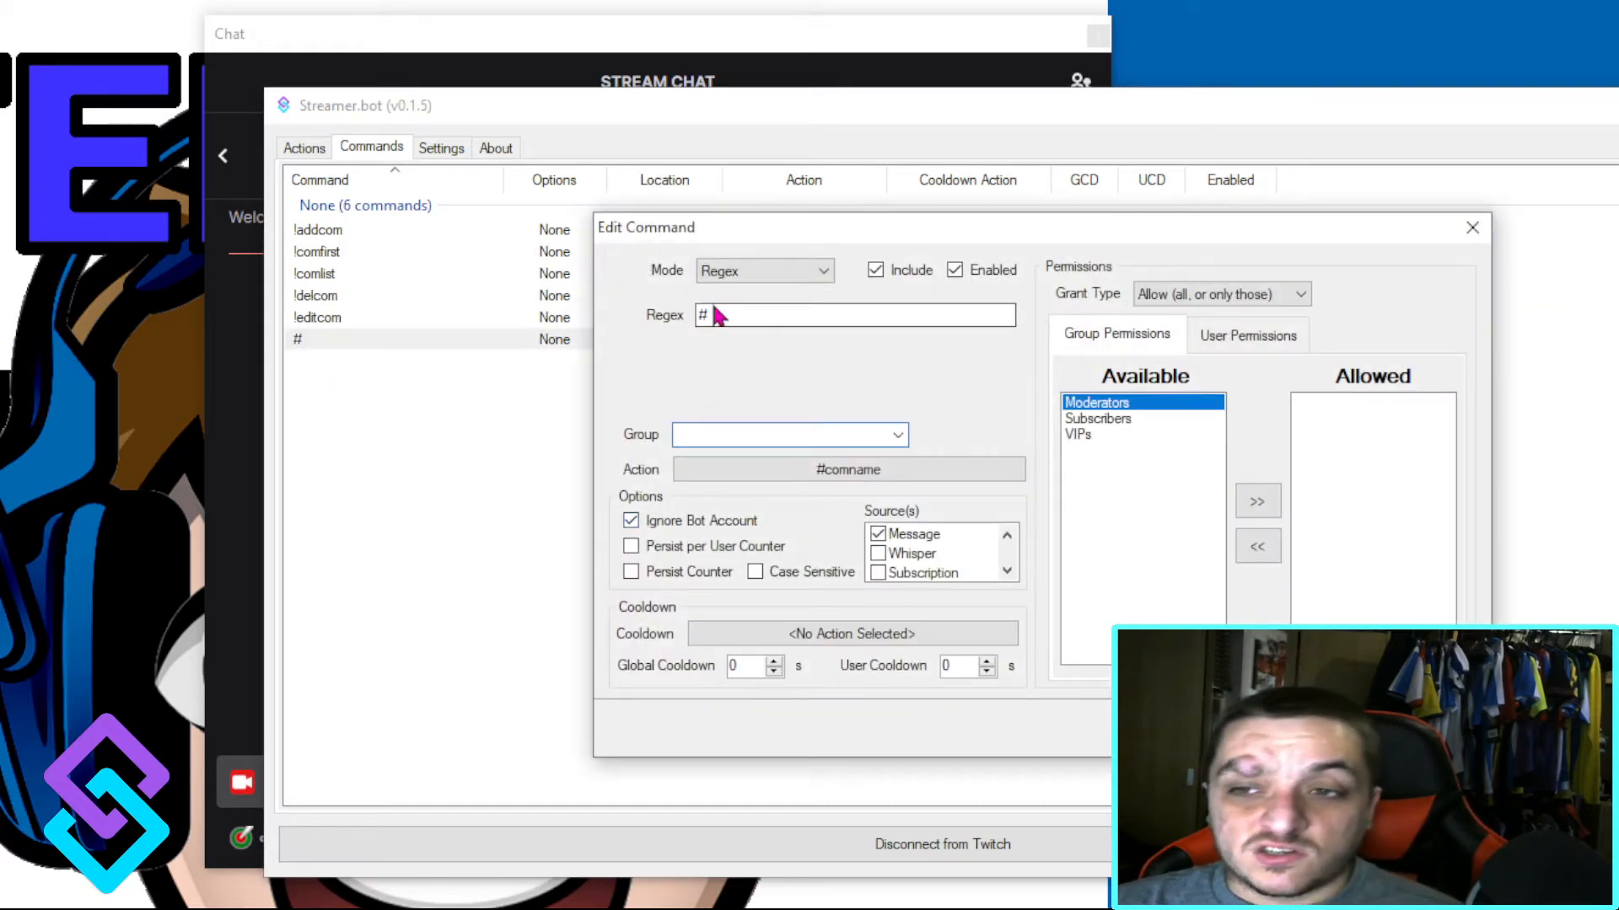
click(769, 323)
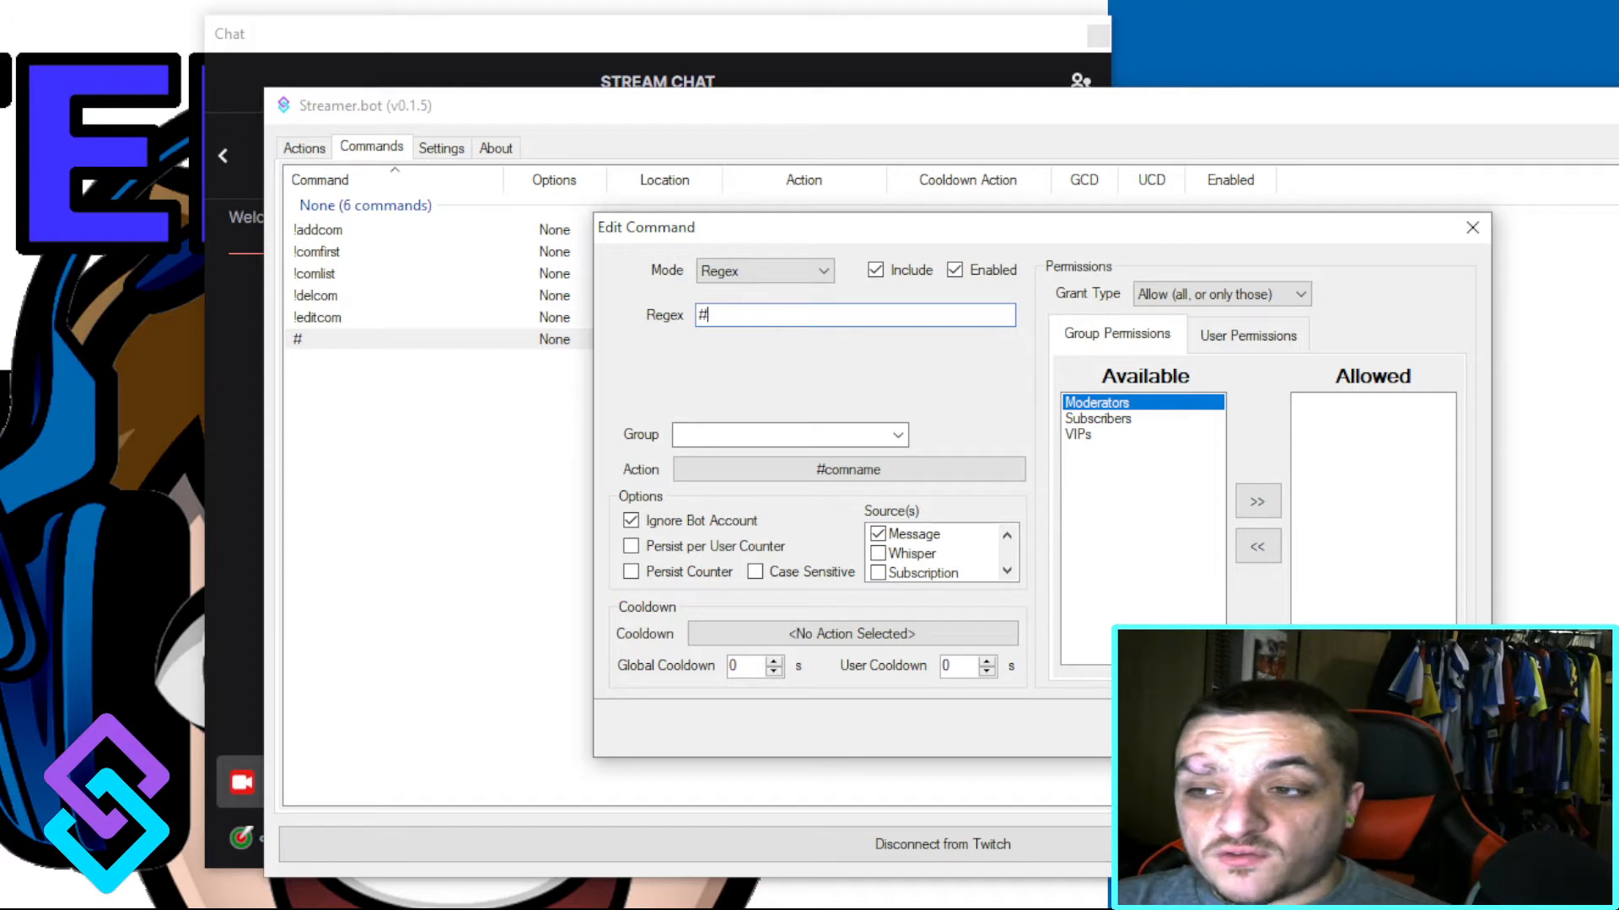
click(856, 472)
click(1093, 734)
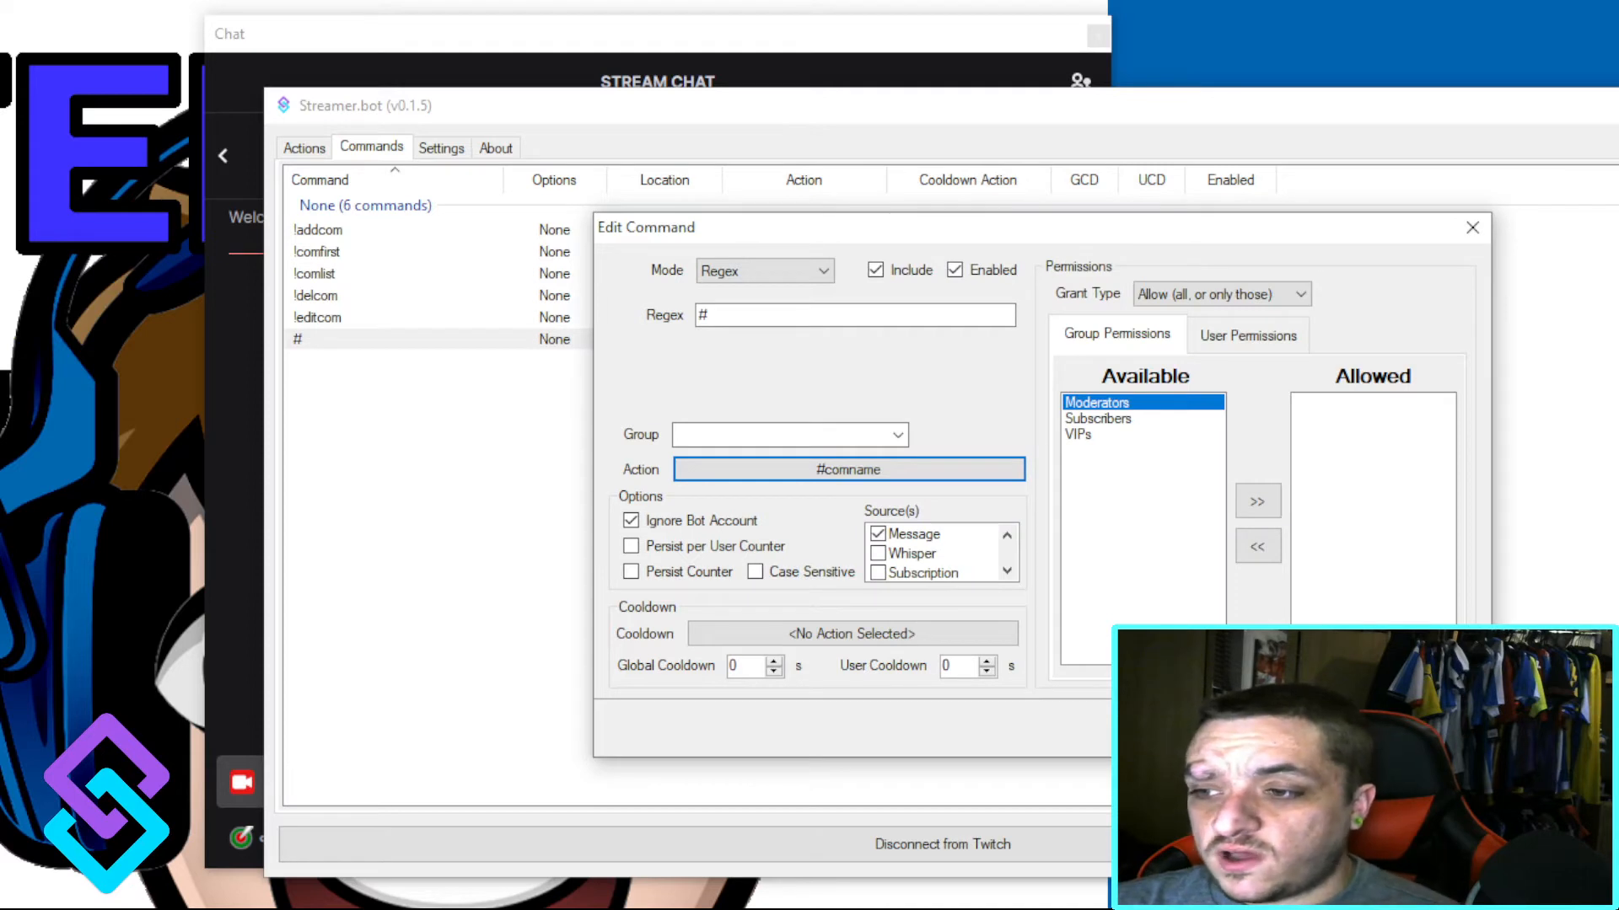
click(1340, 728)
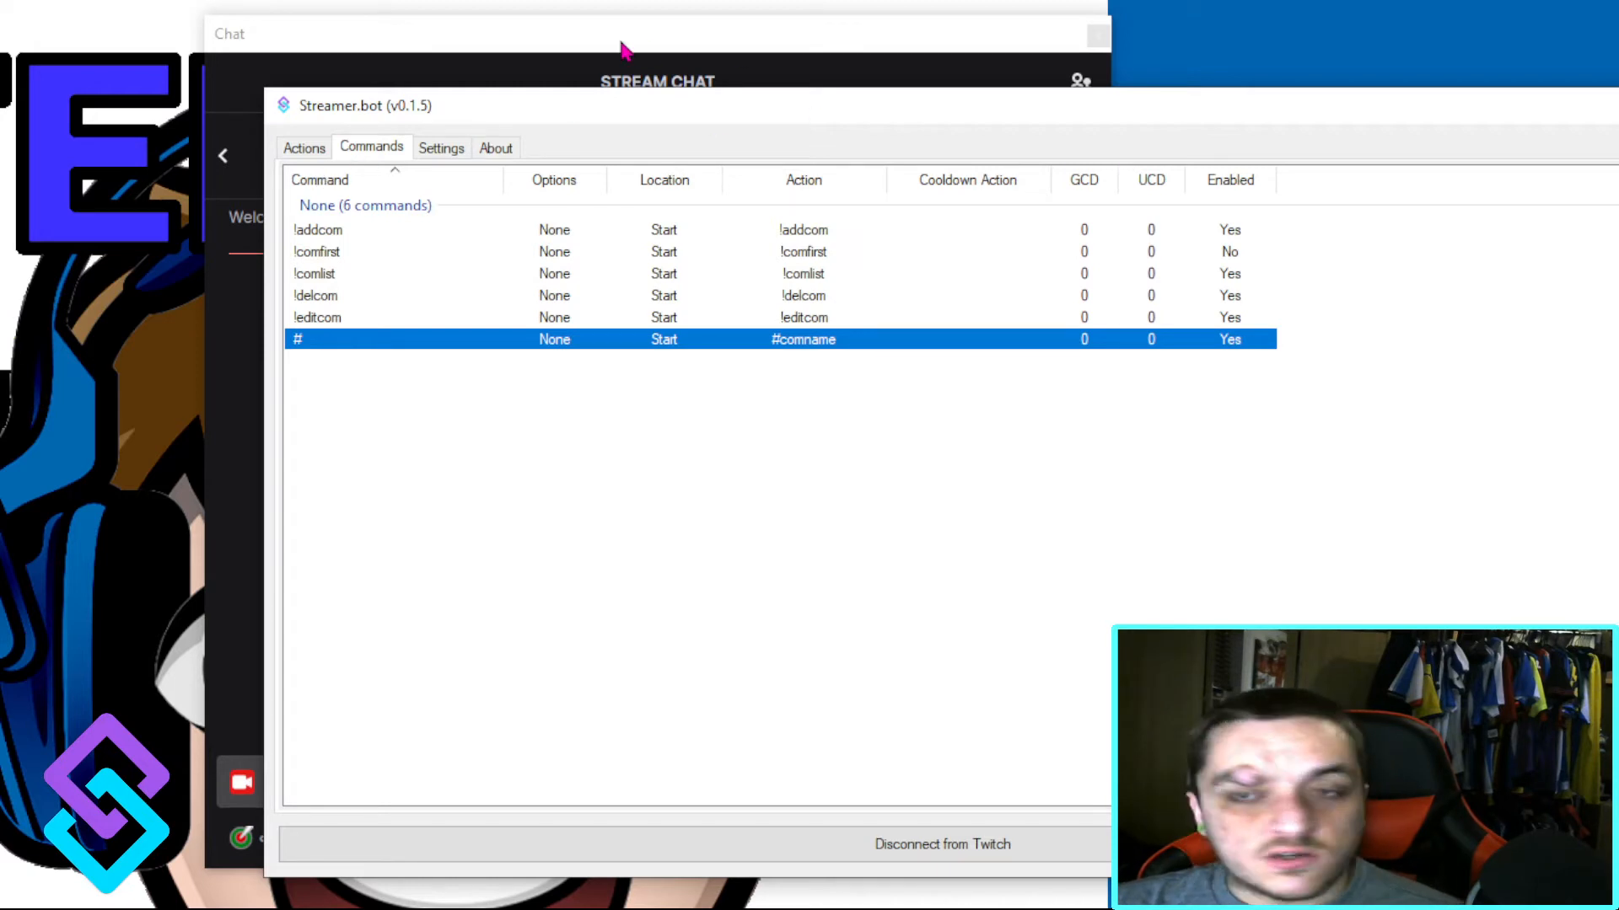
Step: Put Streamer.bot away, switch to the stream chat window and send the !comfirst command
drag(978, 118, 612, 218)
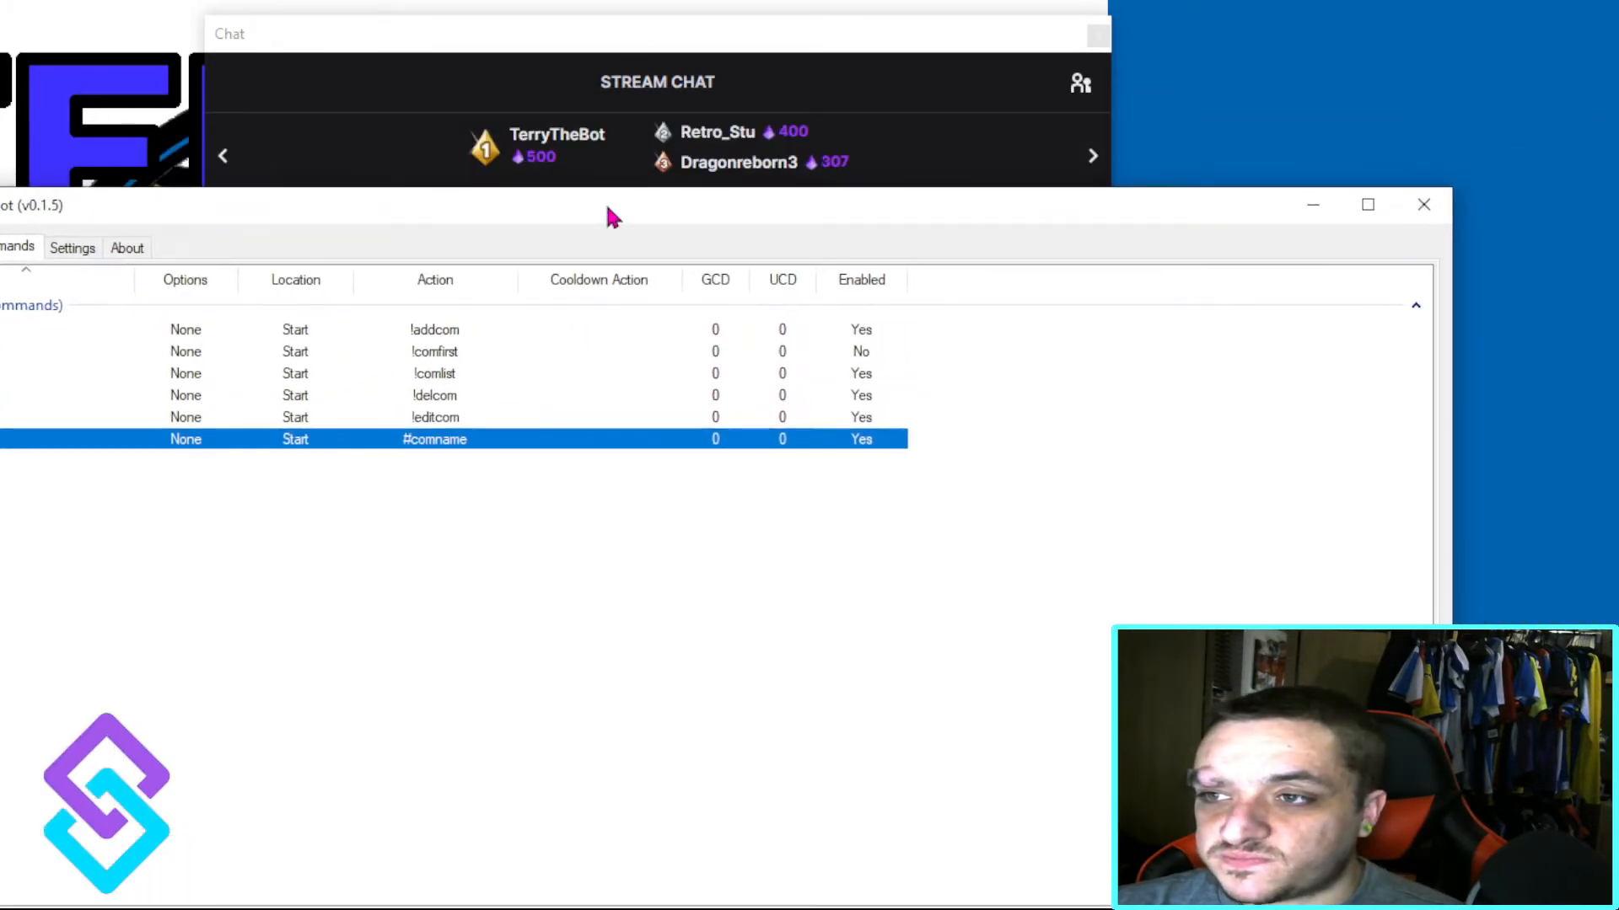
click(1313, 213)
drag(509, 32, 575, 49)
click(397, 786)
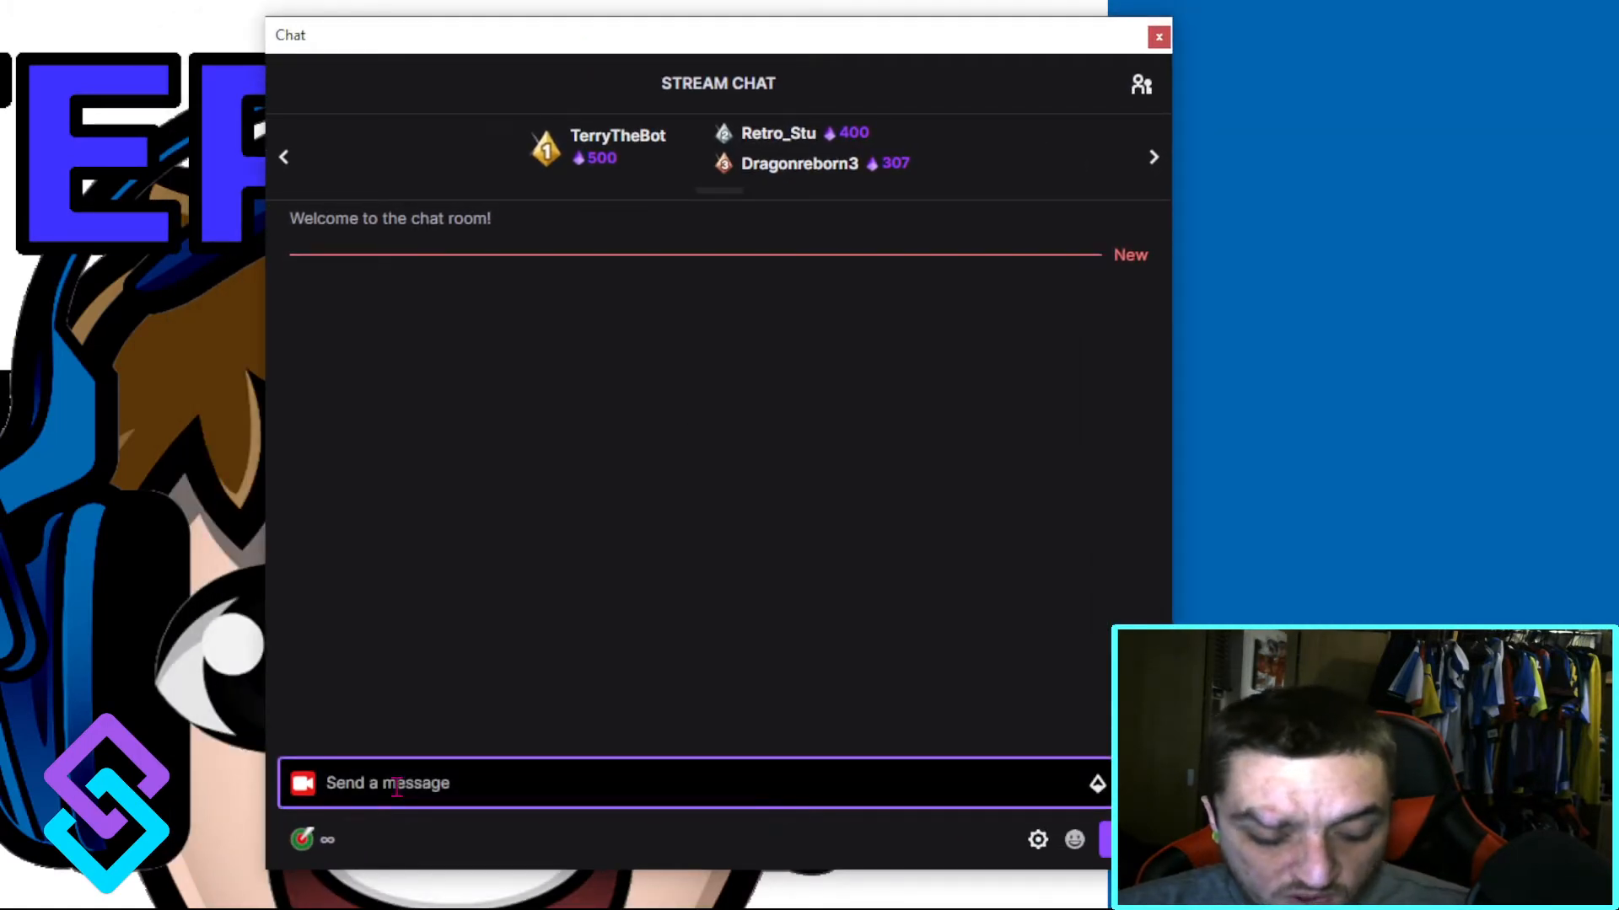
text(!)
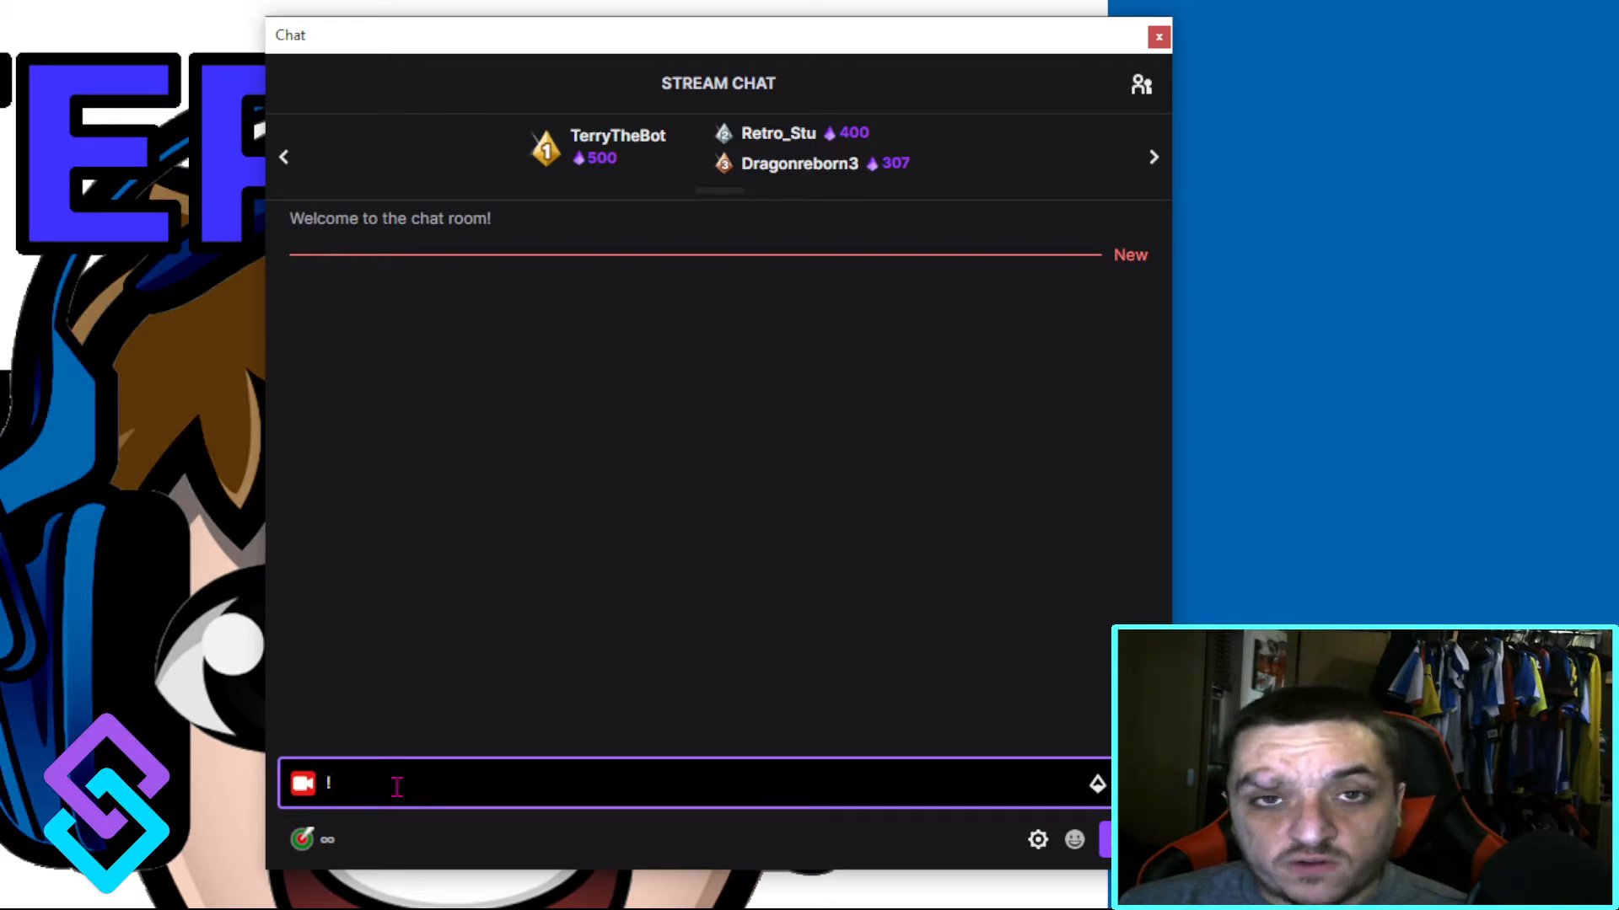
text(comf)
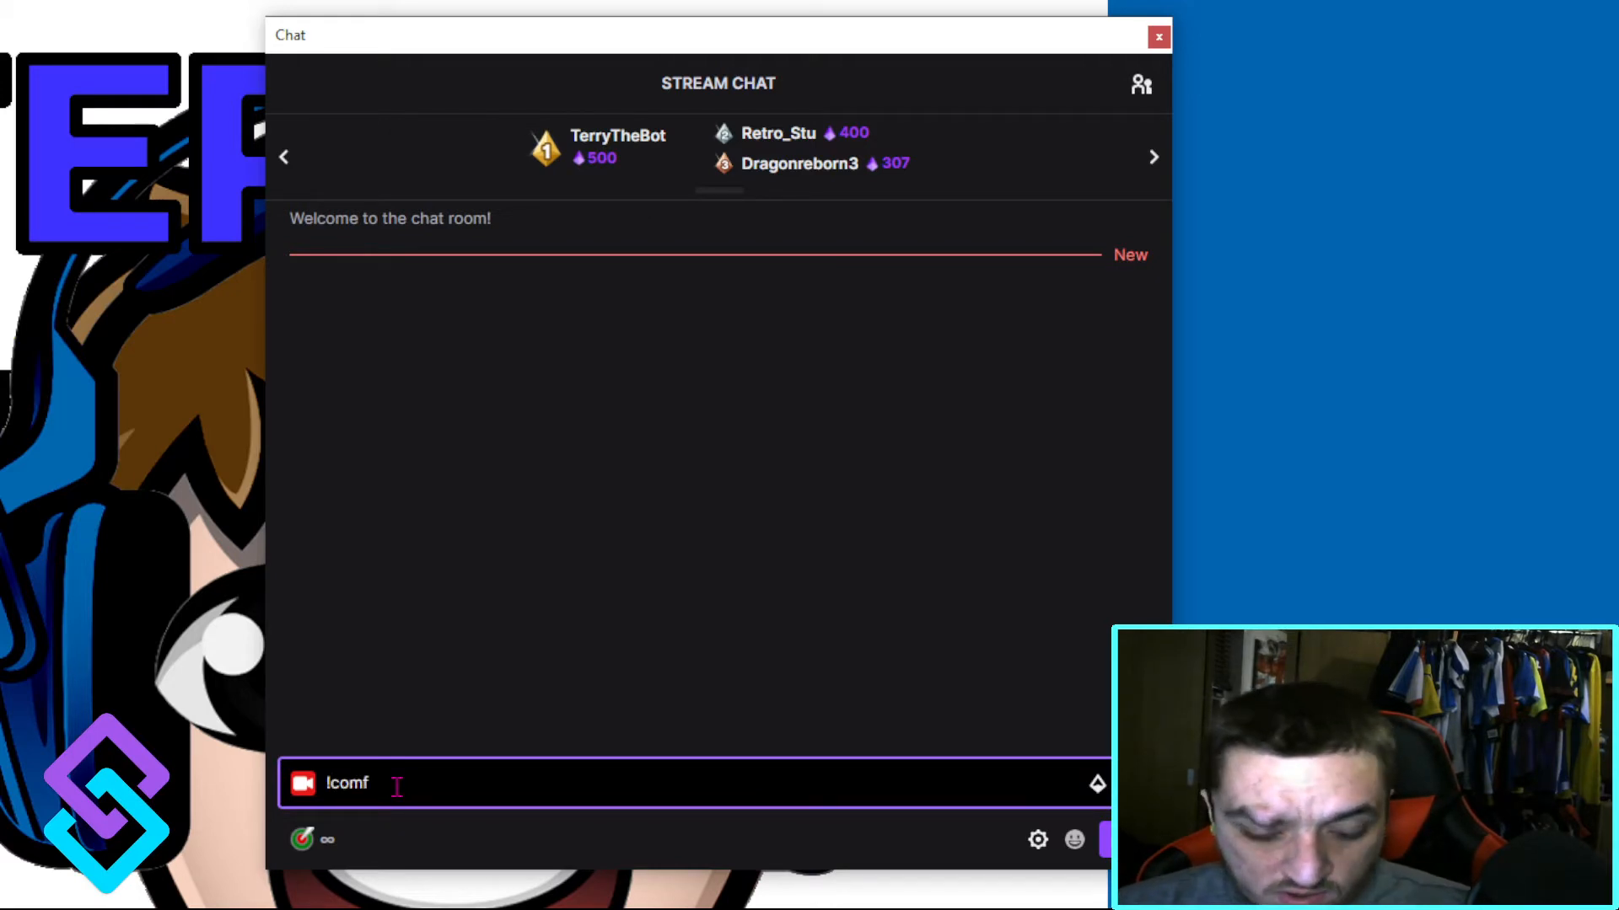
text(ri)
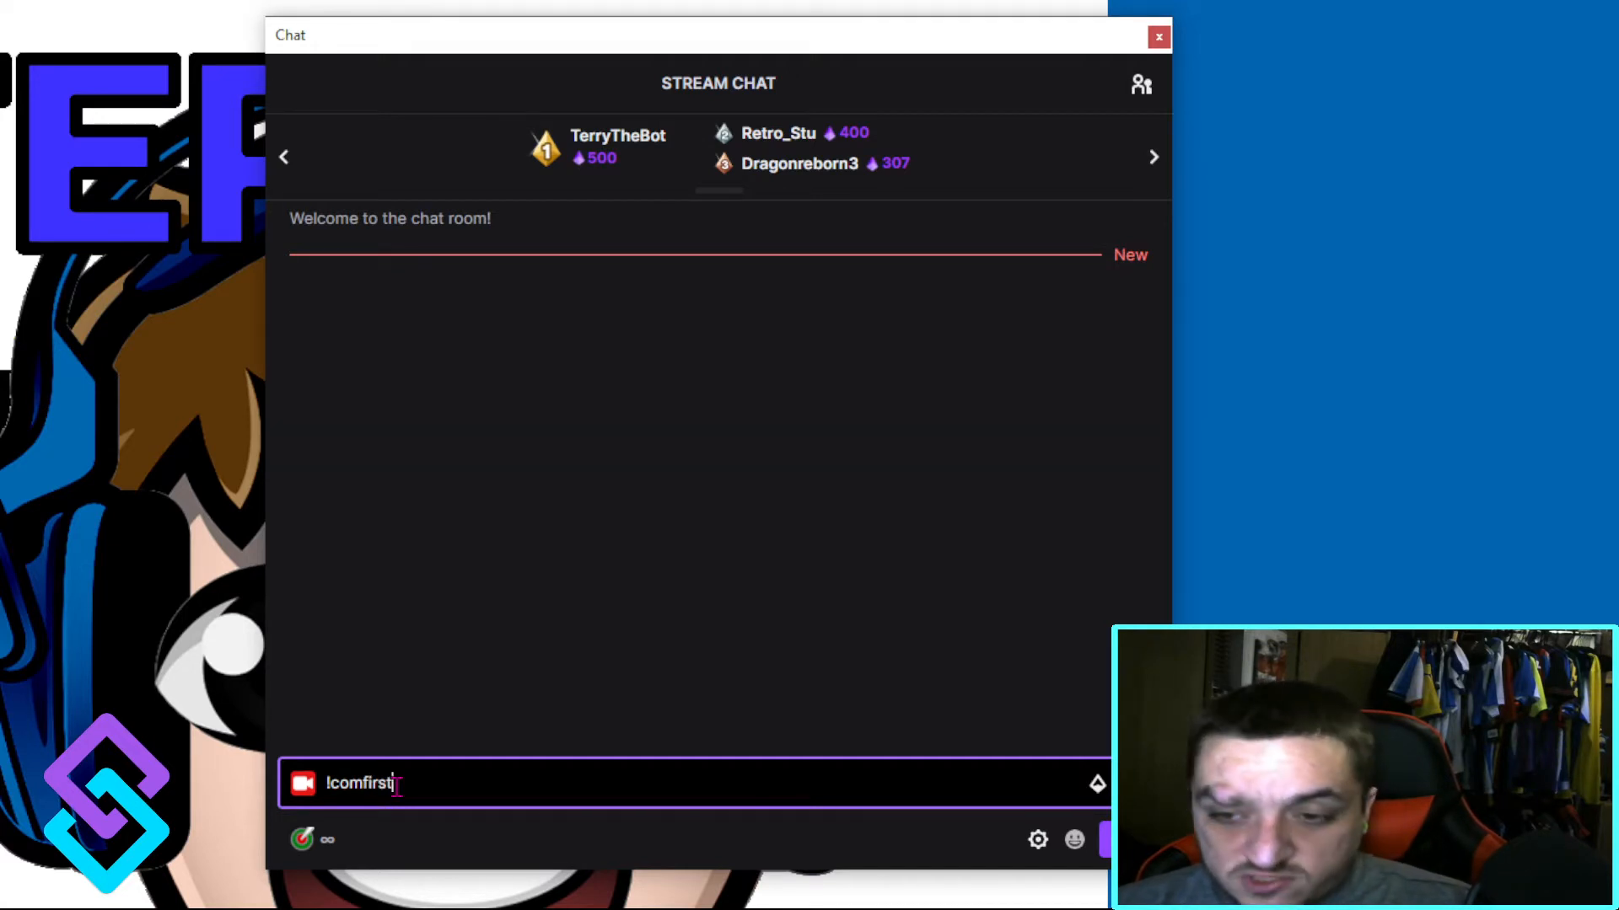
key(Return)
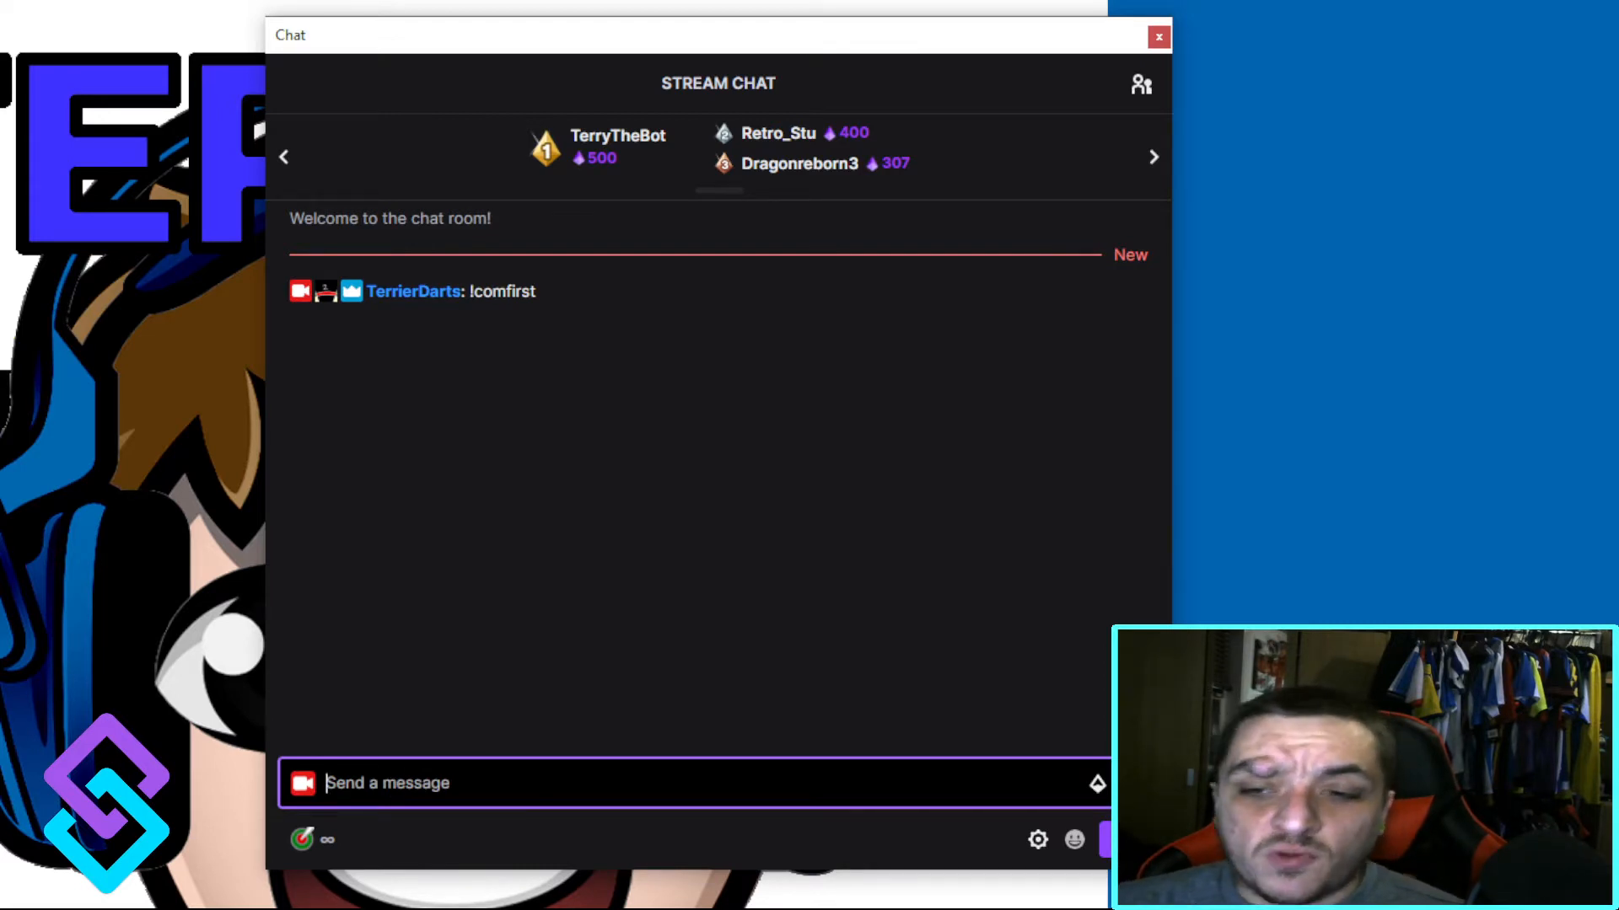
Step: Switch to Notepad++ and reload globals.dat from disk, discarding its unsaved changes
click(80, 907)
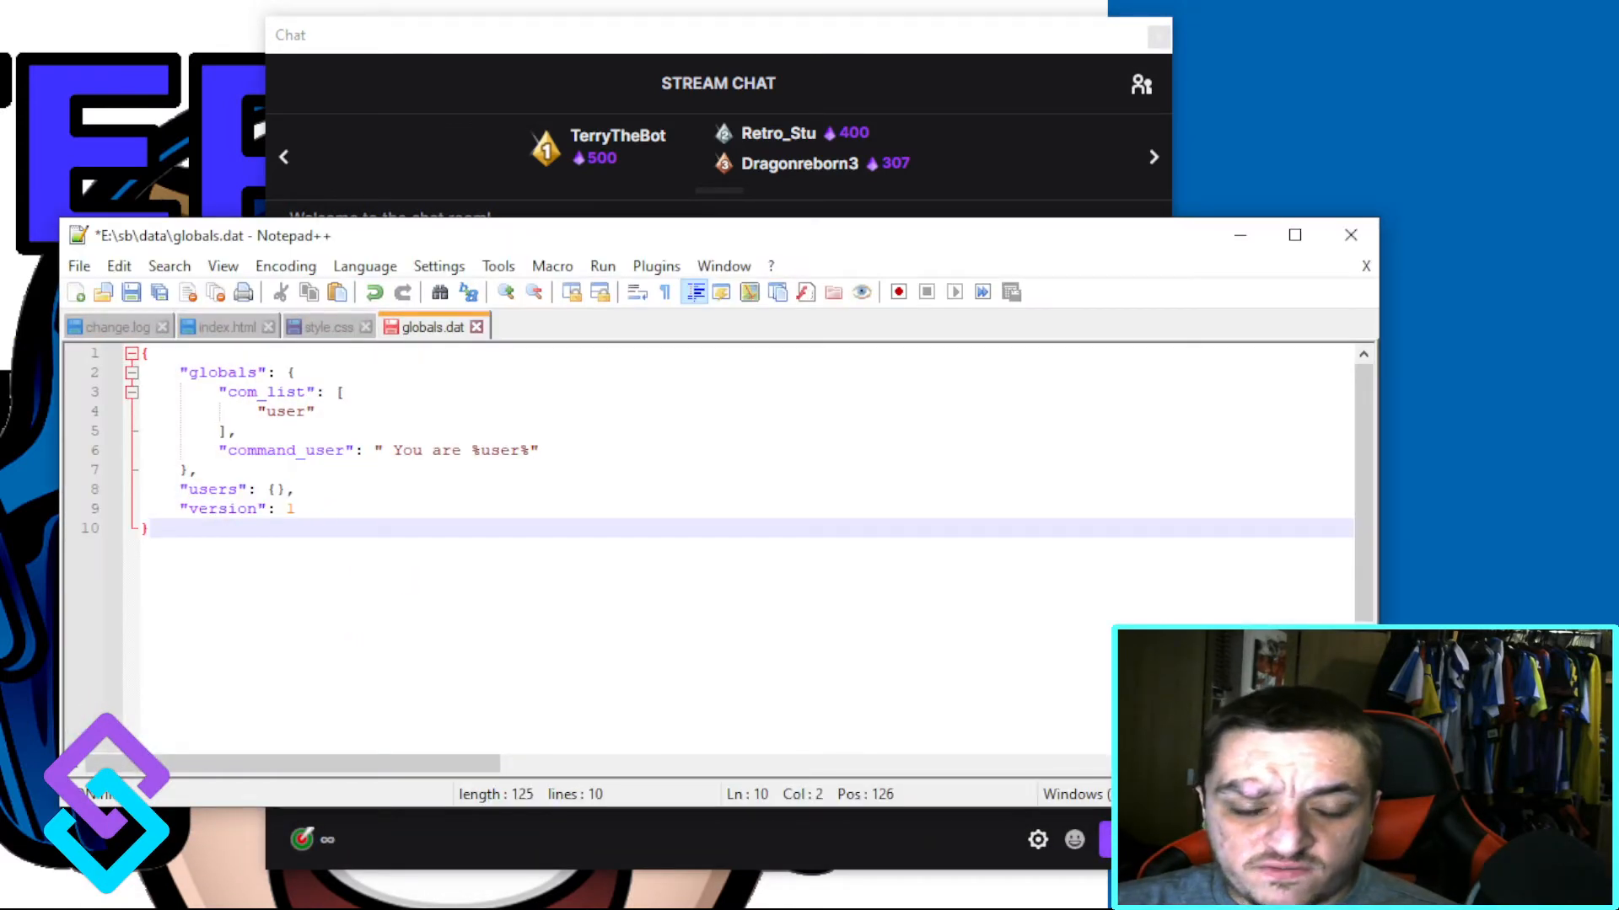
key(alt+Tab)
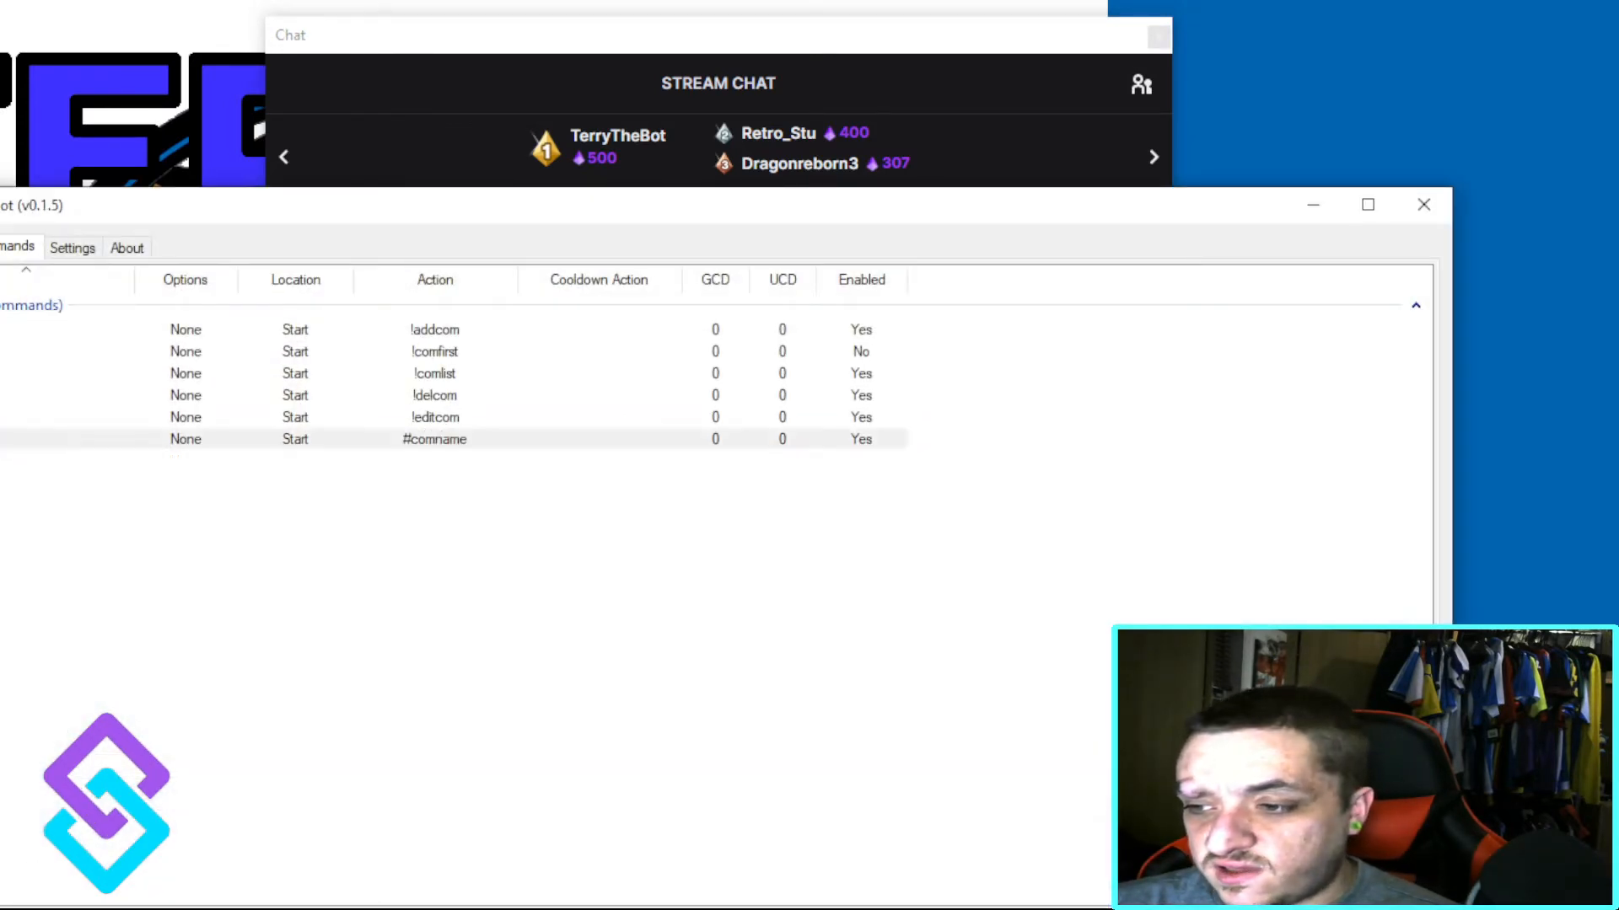
drag(886, 217, 866, 428)
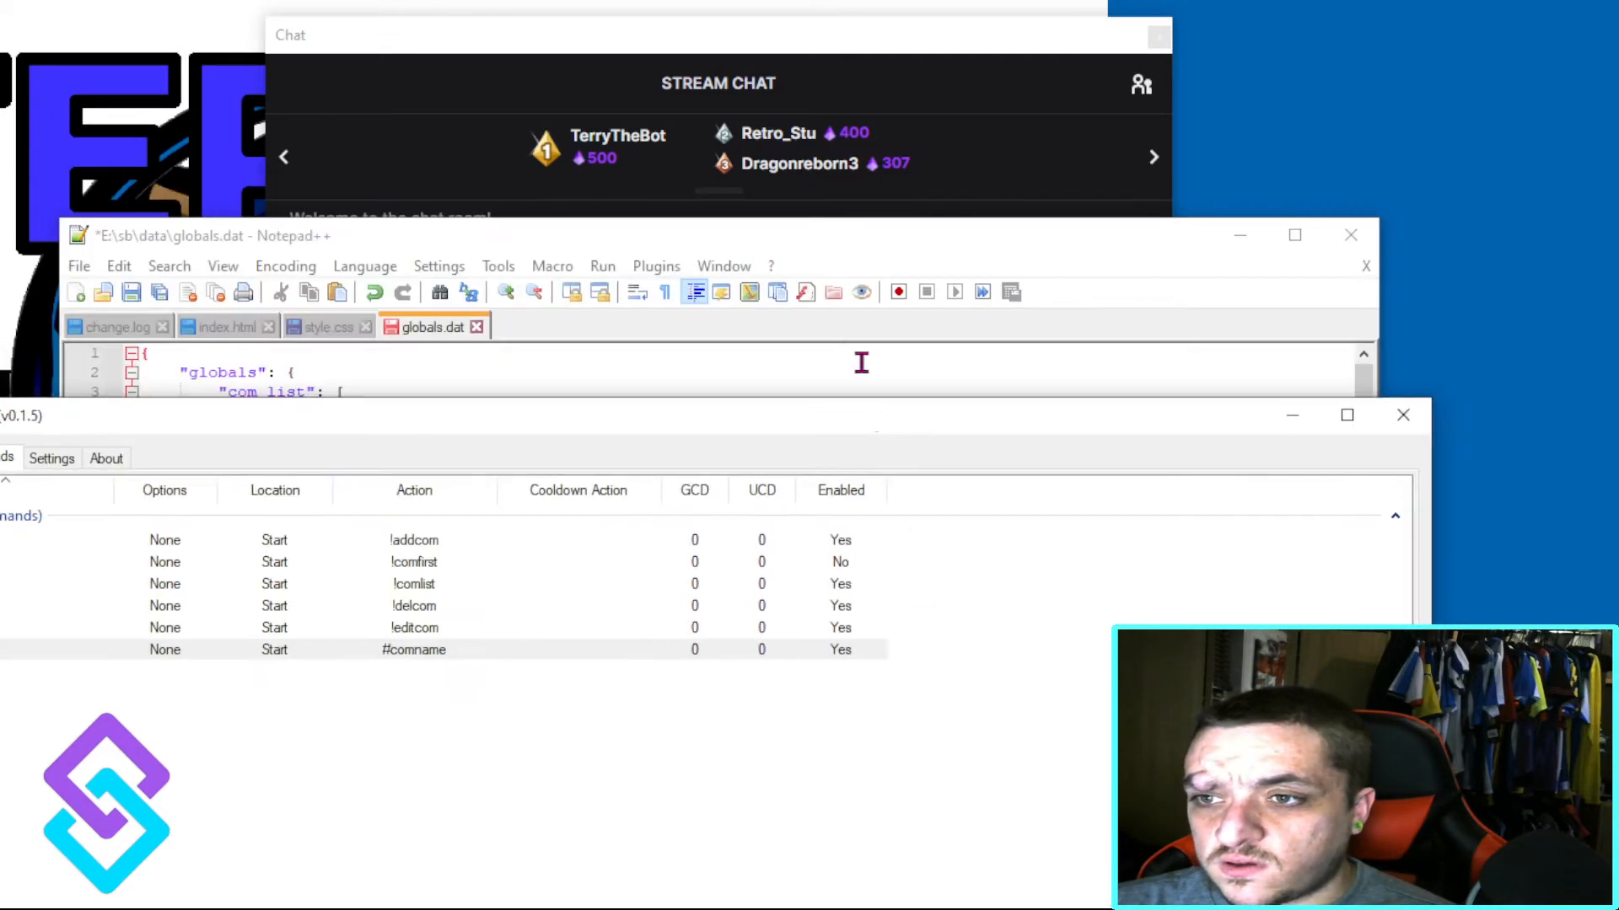
click(861, 357)
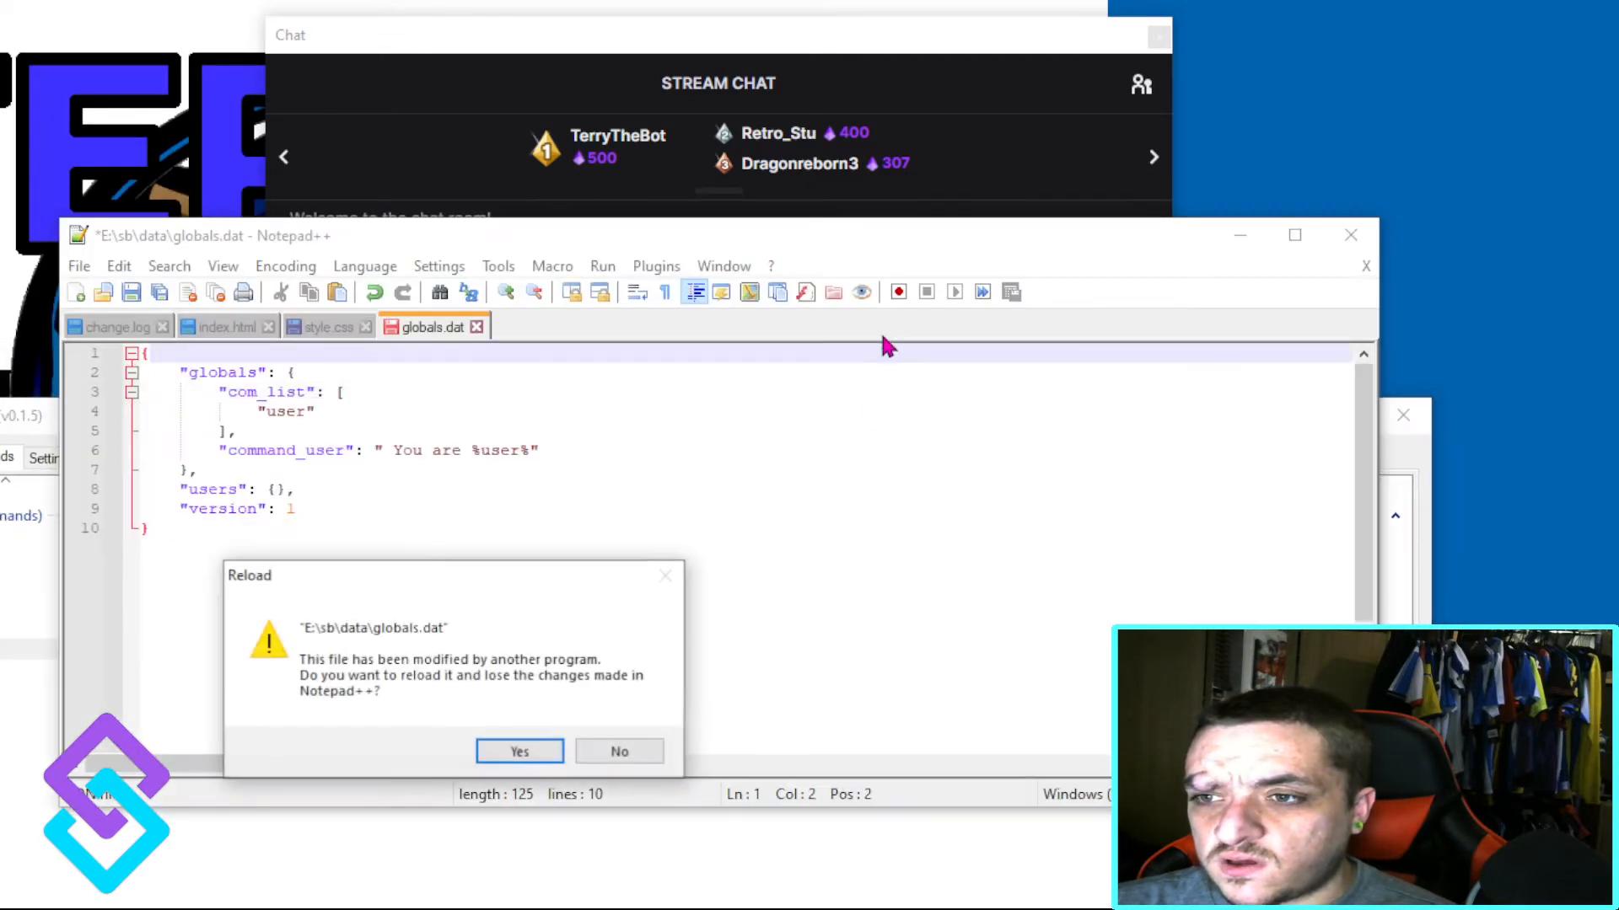
click(520, 752)
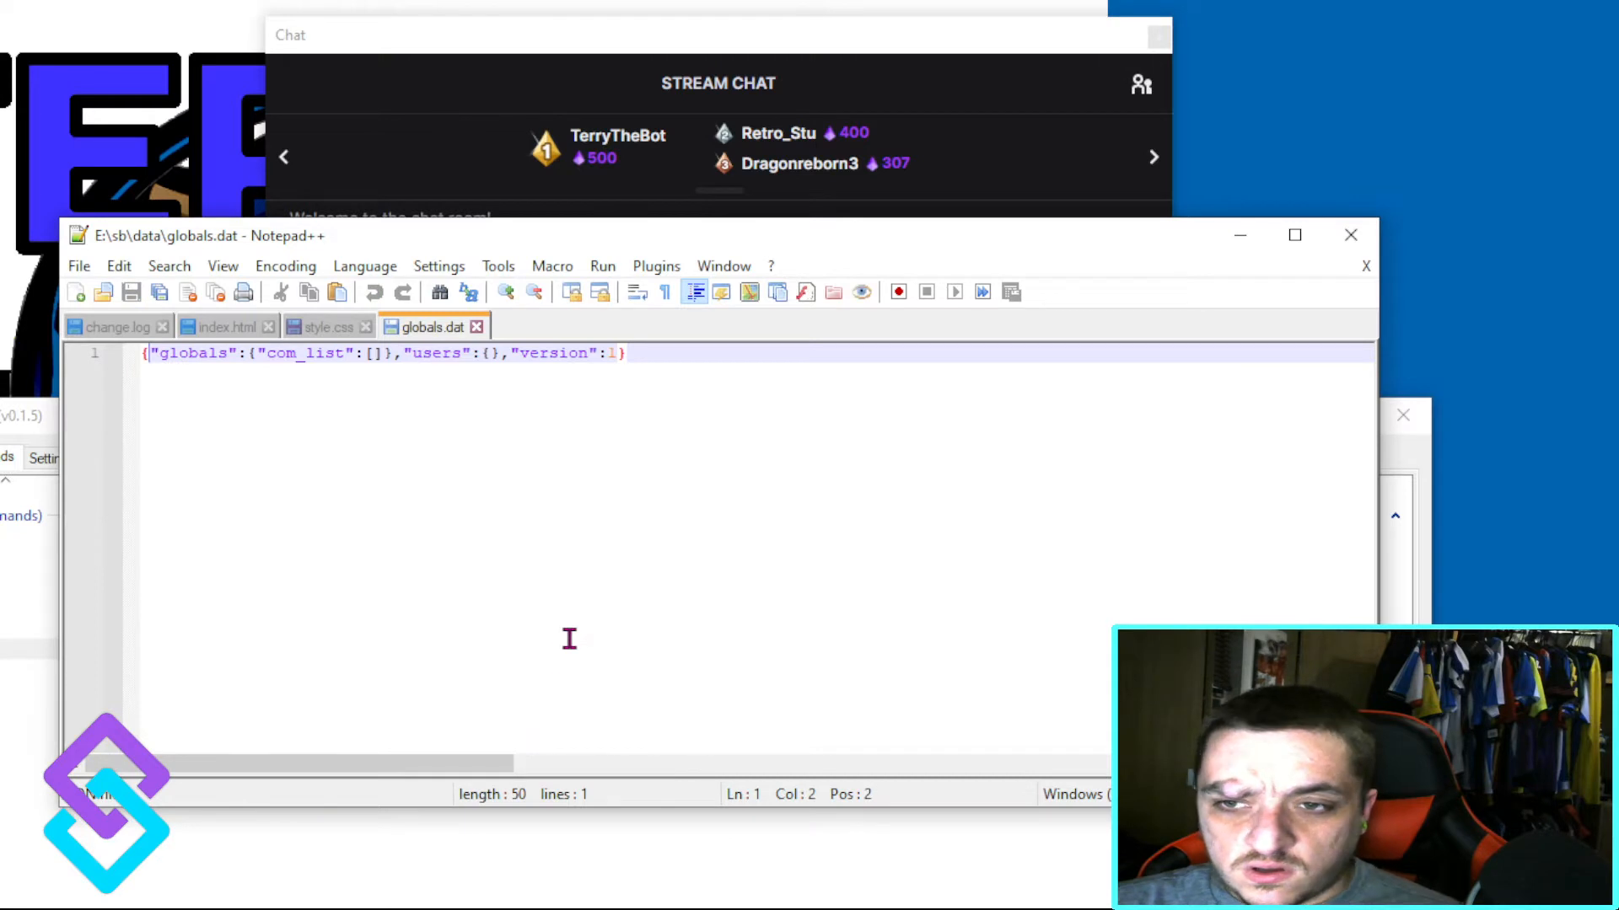
Step: Format the globals.dat JSON into indented lines, examine its com_list entry and put the file away
key(ctrl+alt+shift+m)
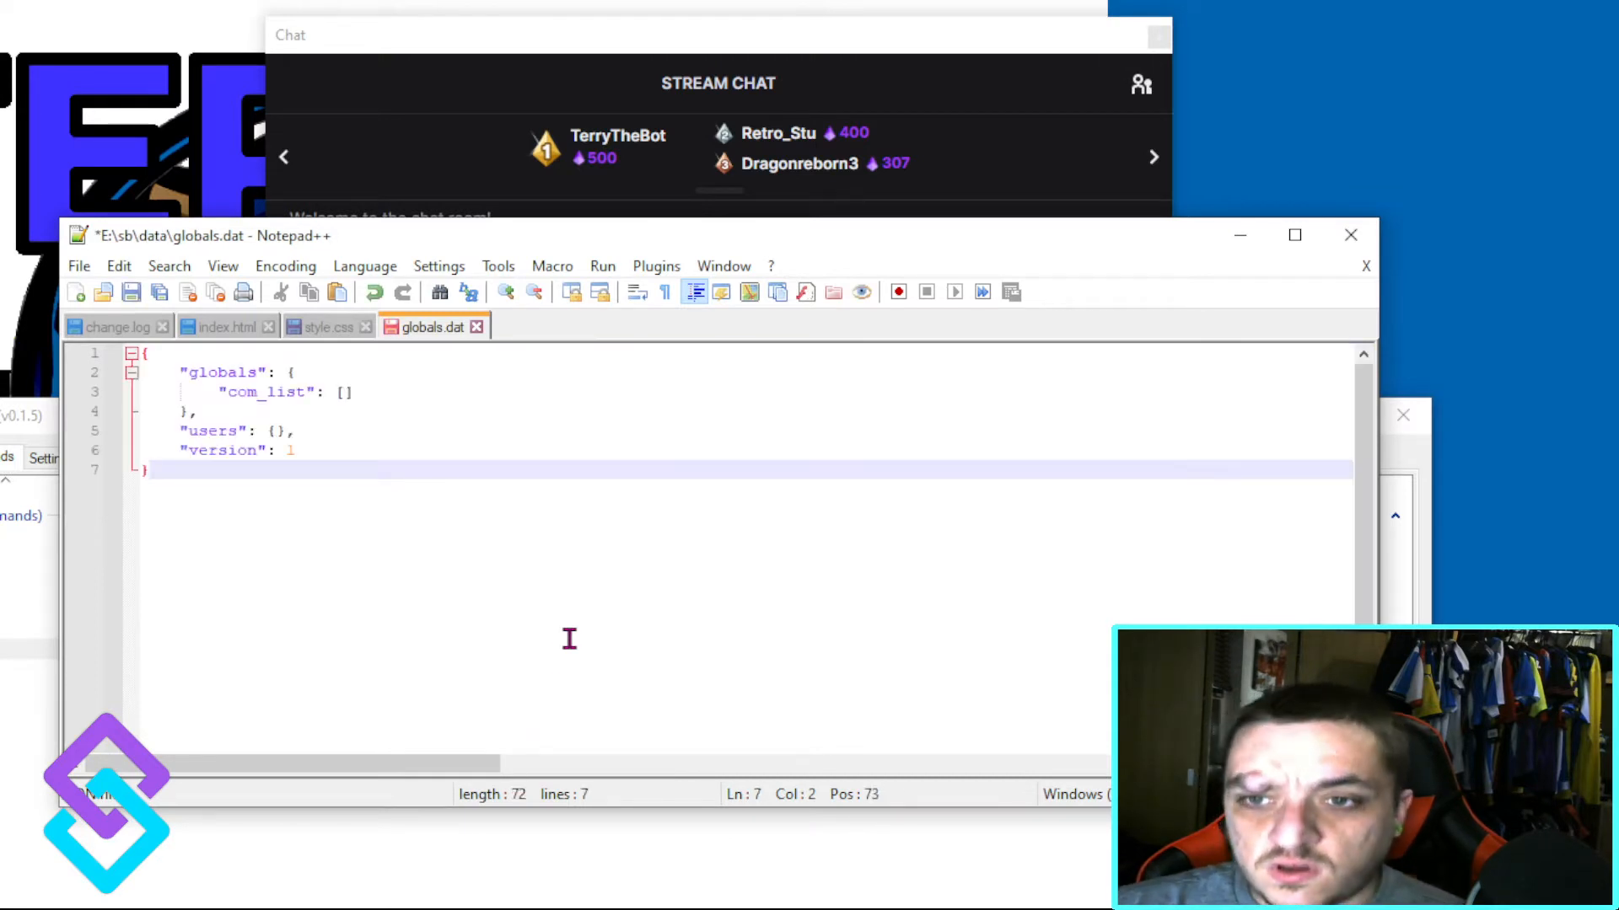
drag(228, 392, 358, 383)
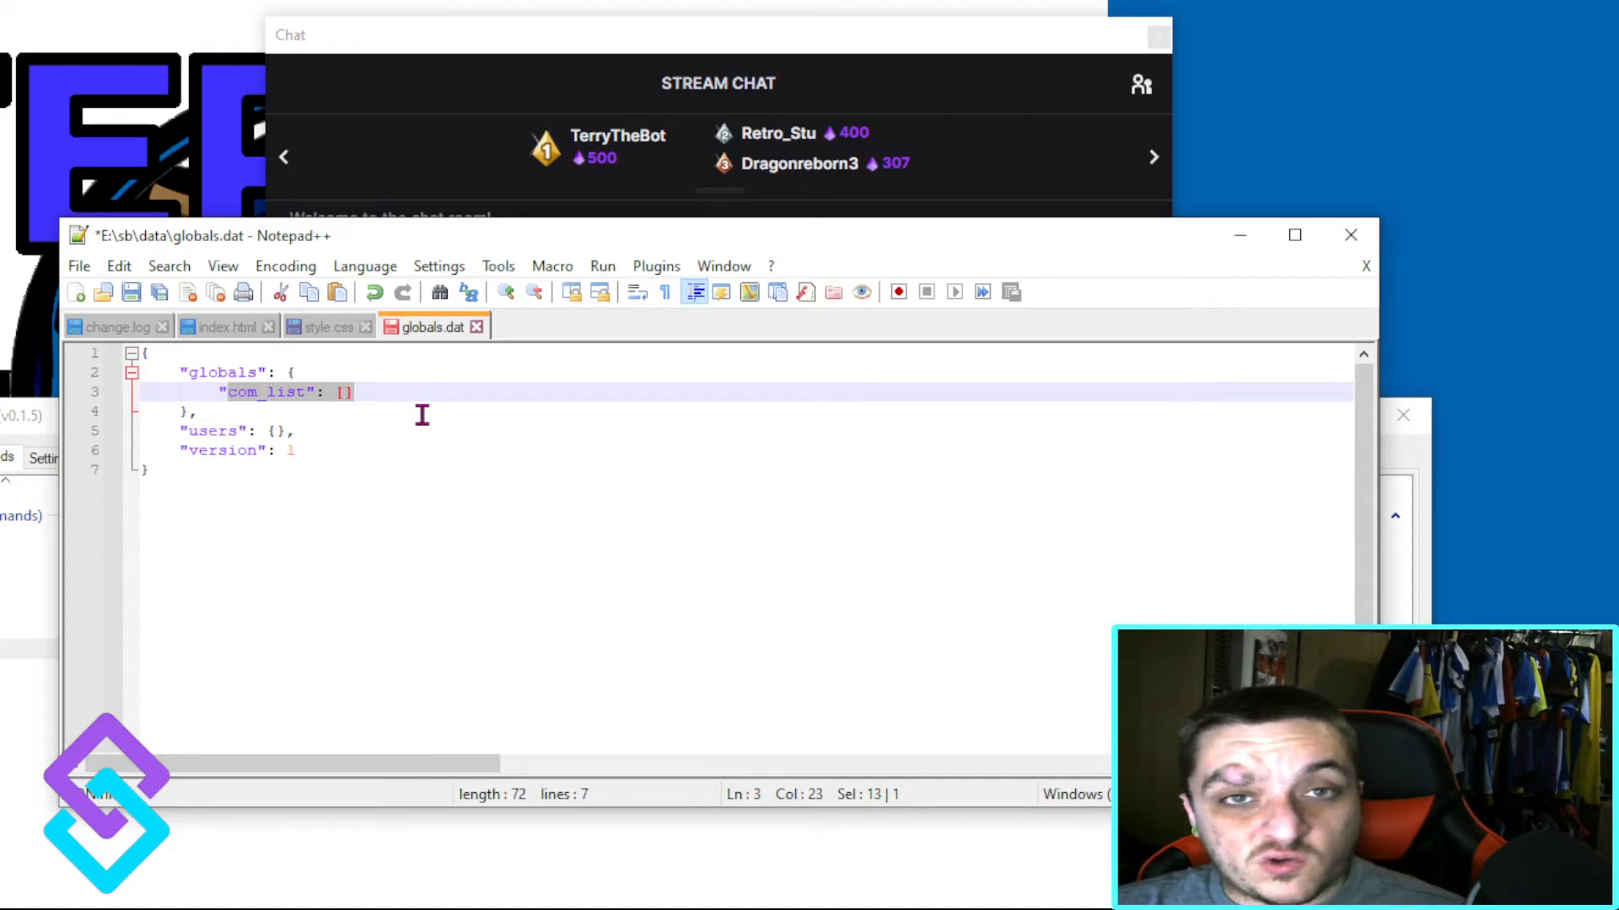
click(1239, 236)
click(1299, 411)
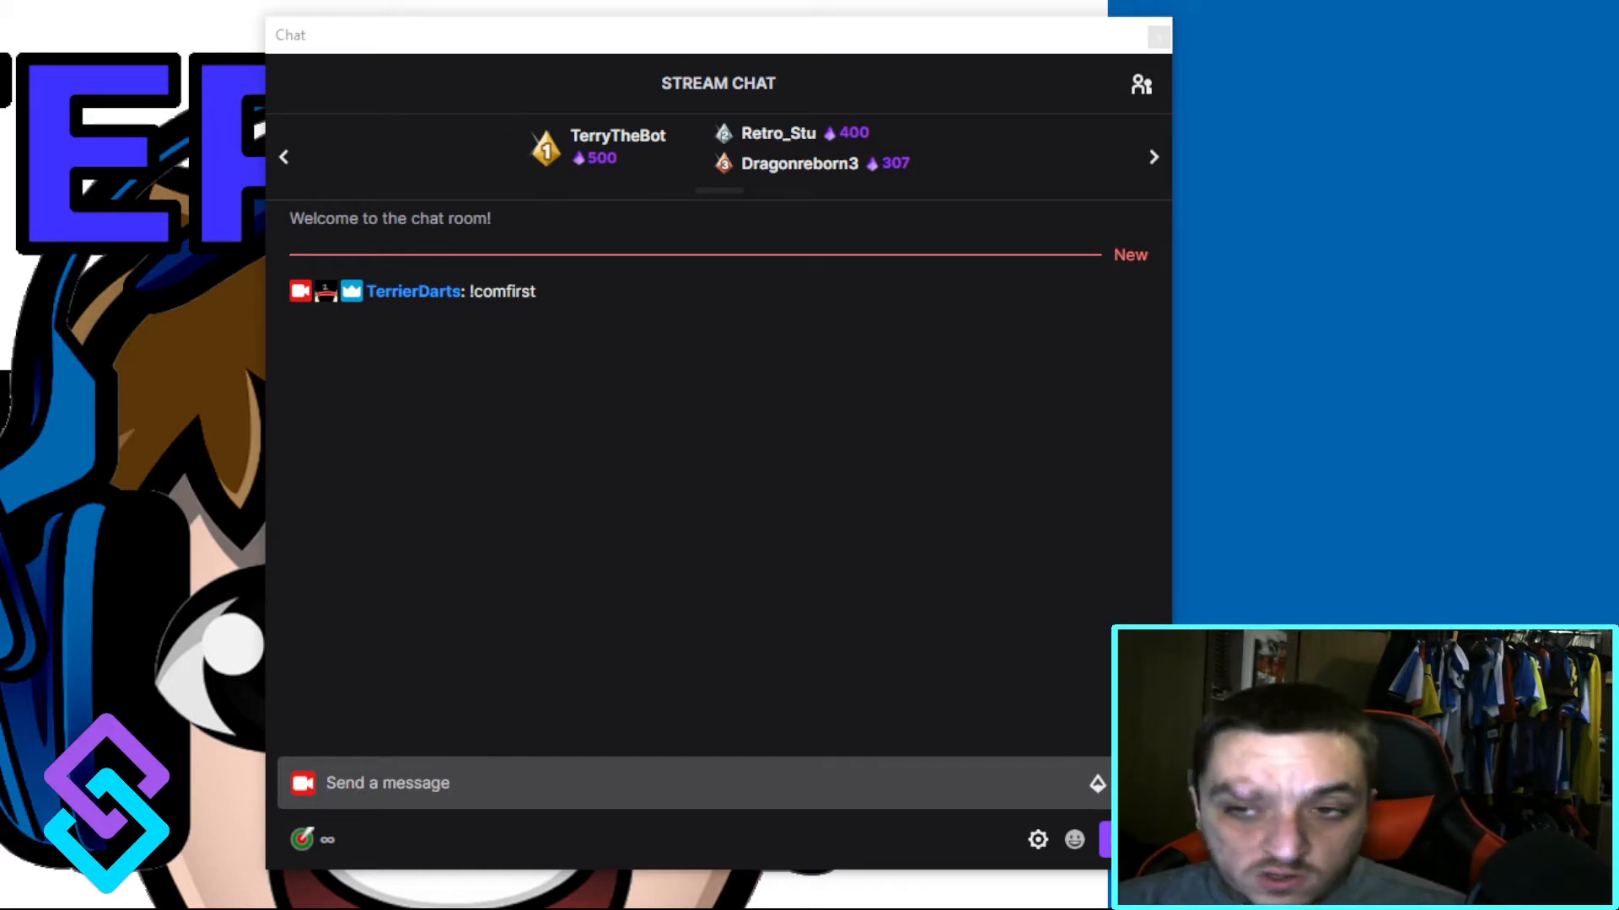
Step: Check the !comfirst command's Enabled state in the Streamer.bot command list and return to the chat
key(alt+Tab)
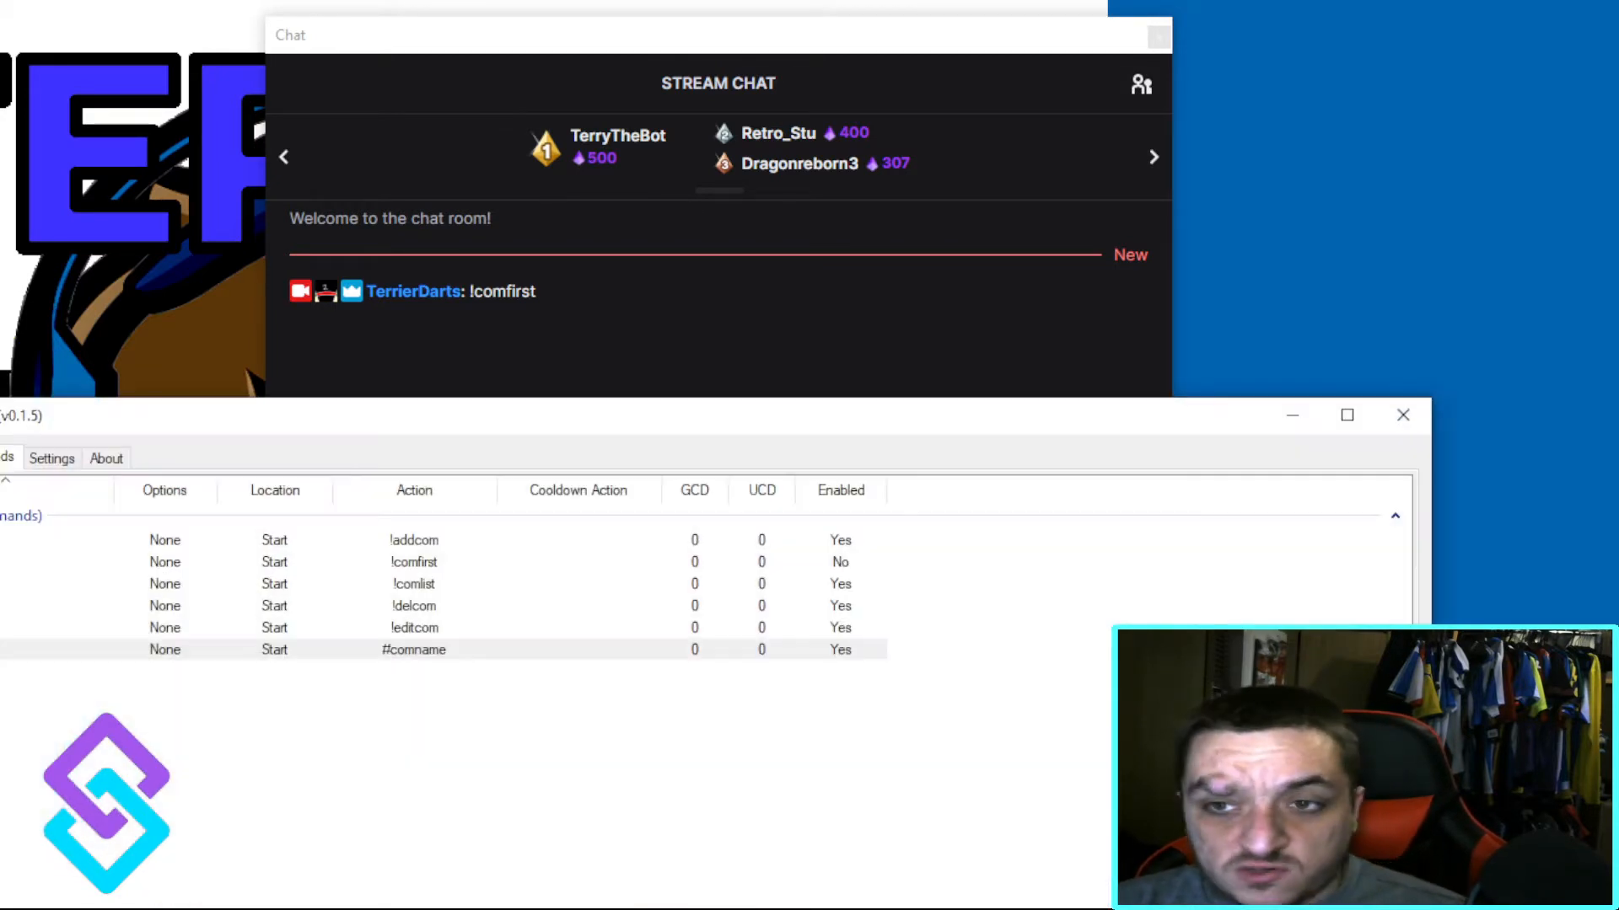
click(840, 559)
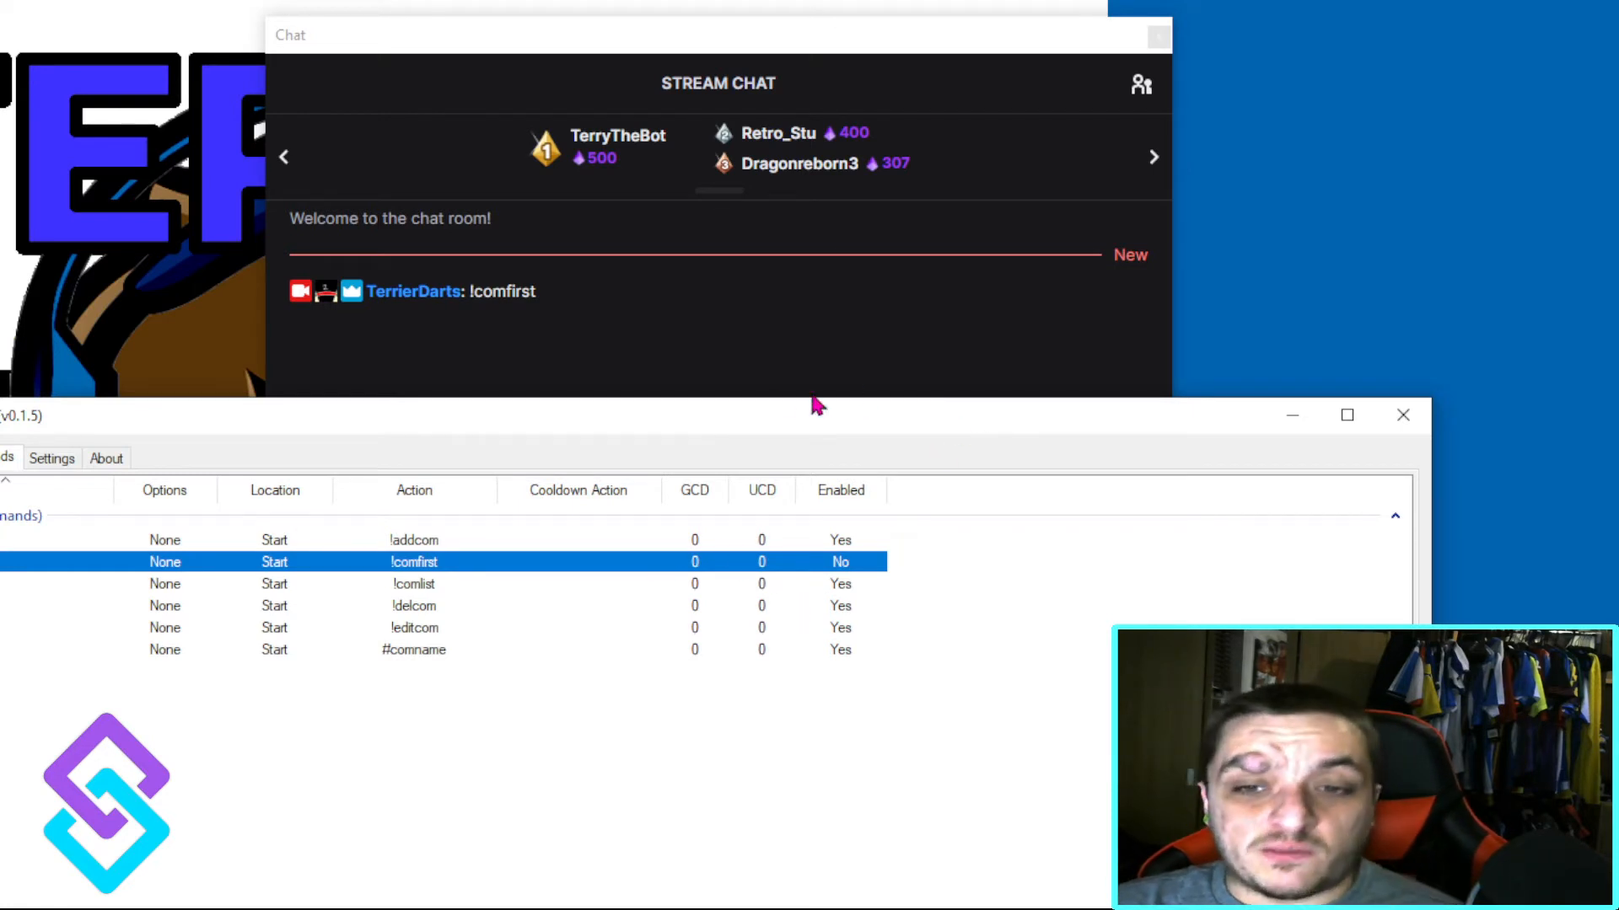
click(653, 325)
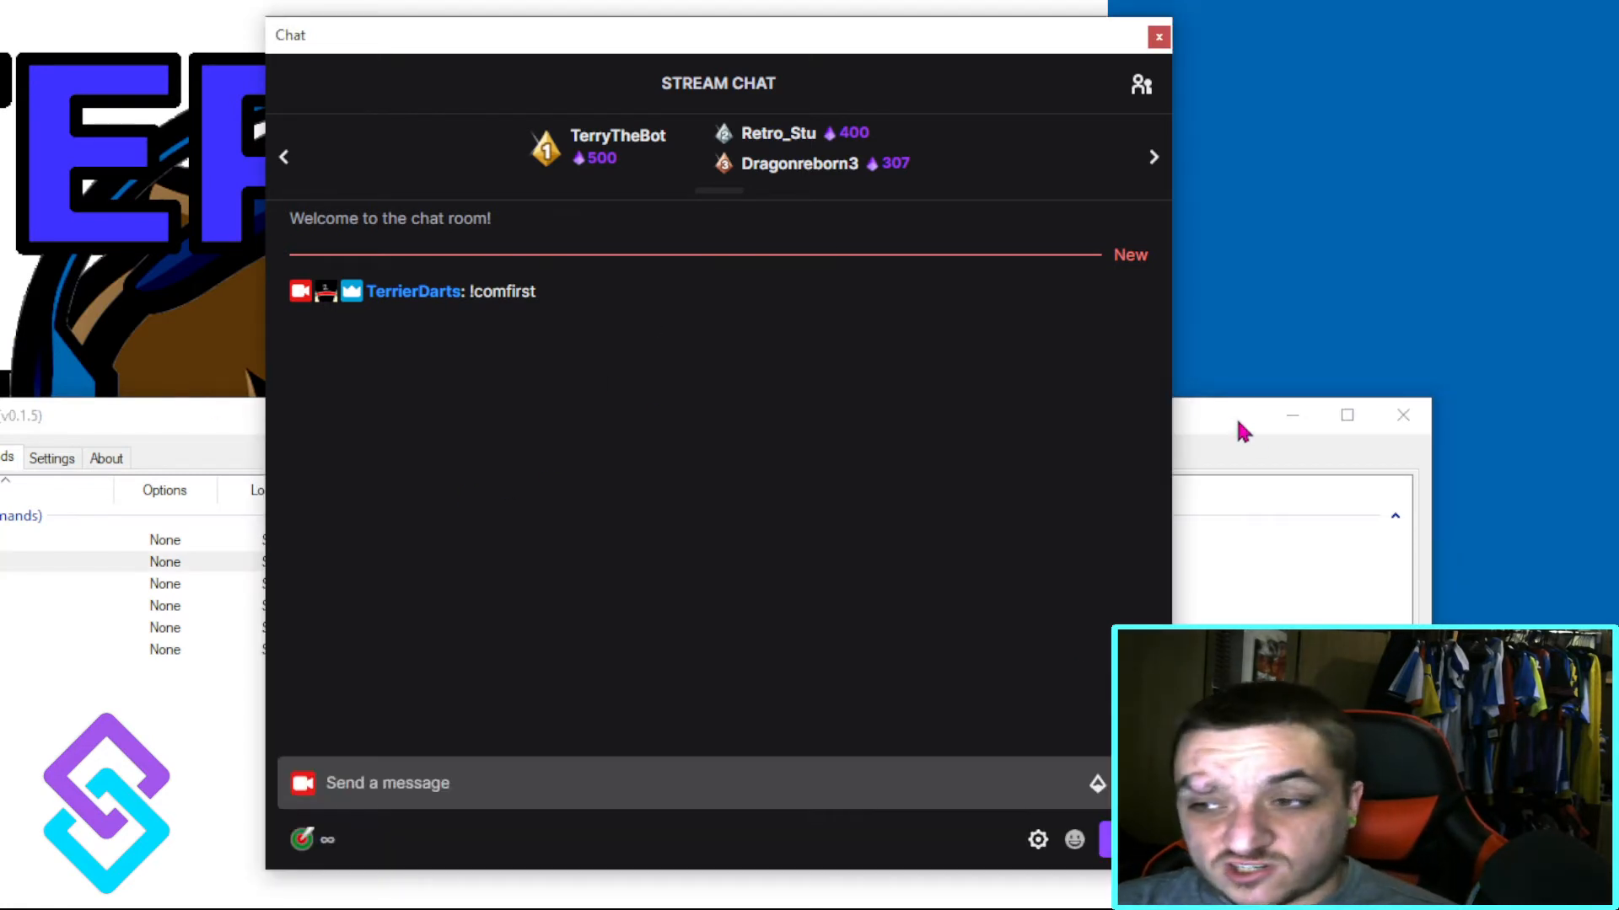
click(1290, 419)
Step: Send "!addcom test This is Test" in the chat and run the new command with #test
click(302, 839)
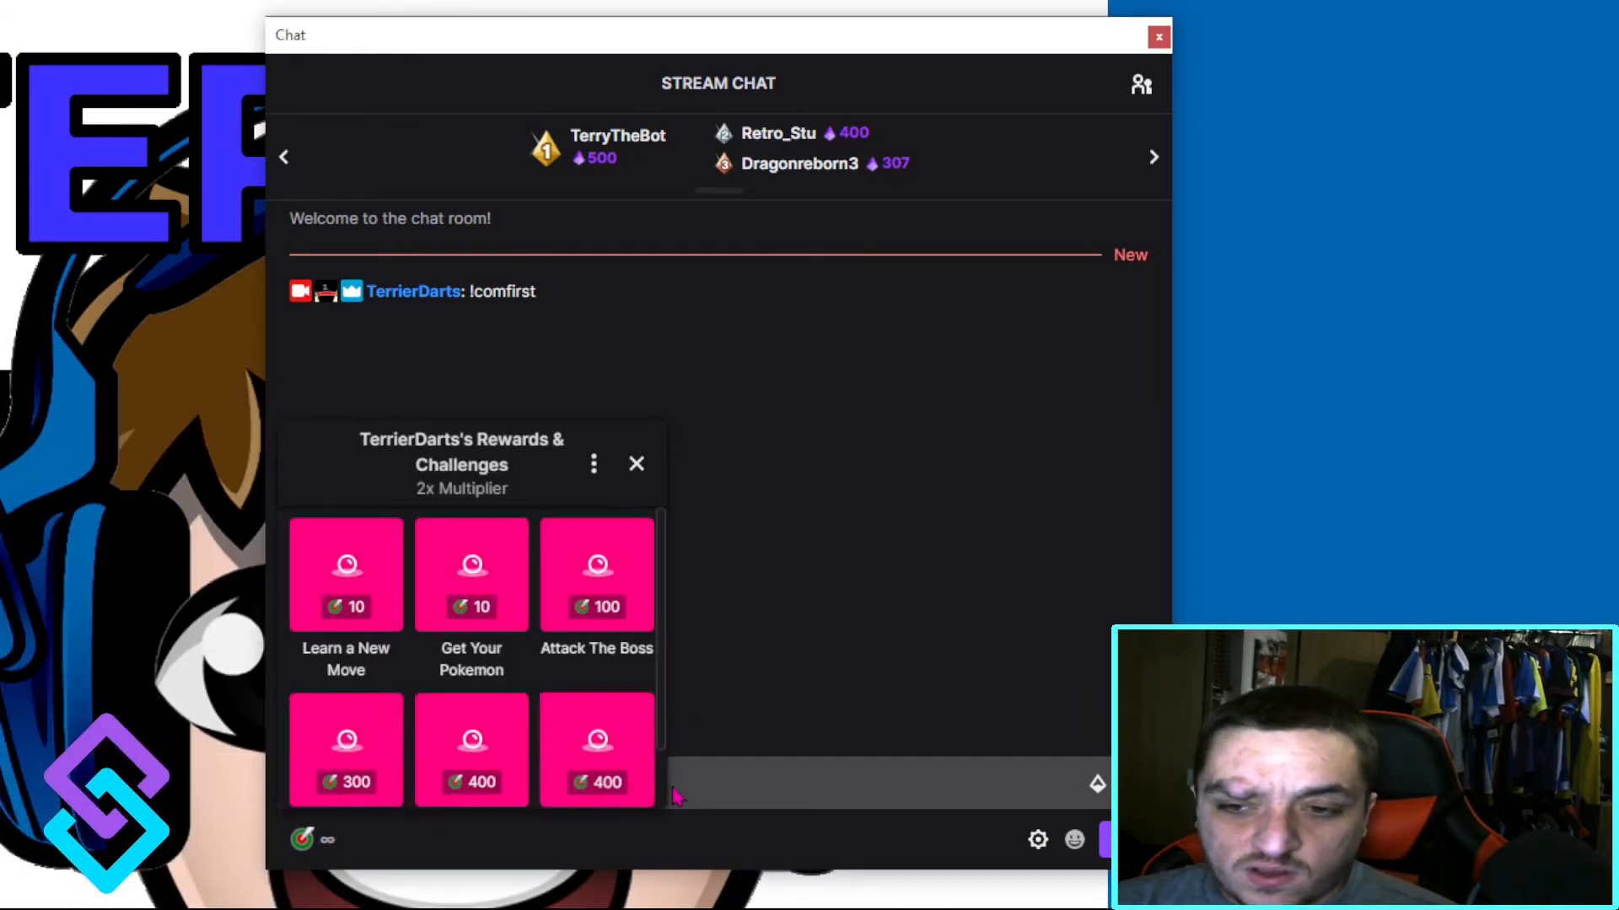
click(733, 767)
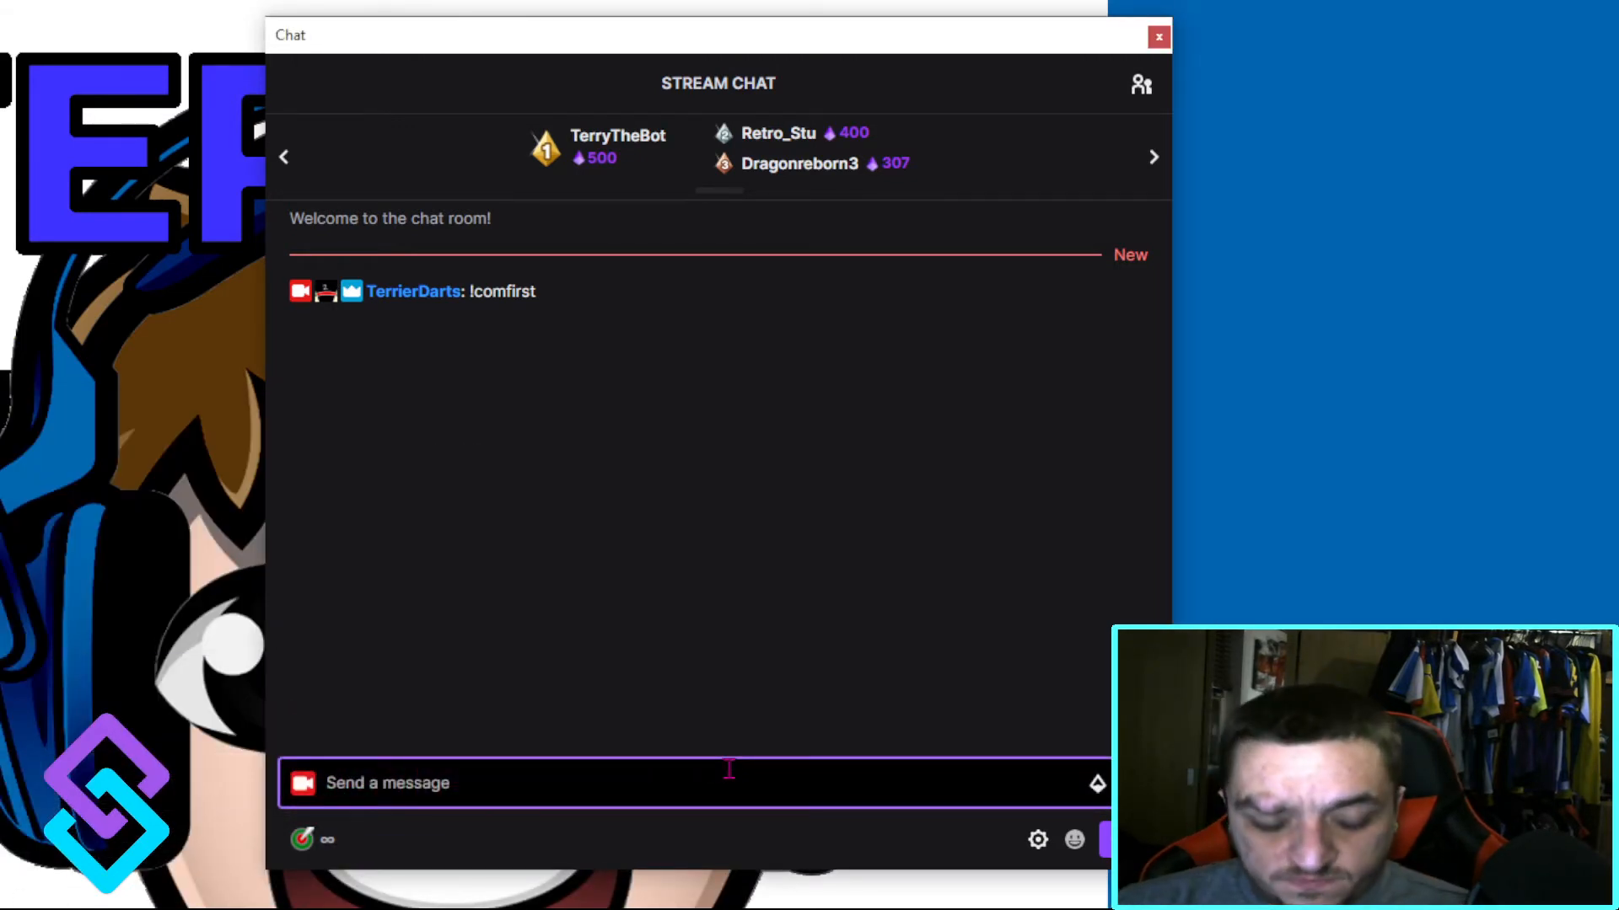
text(!a)
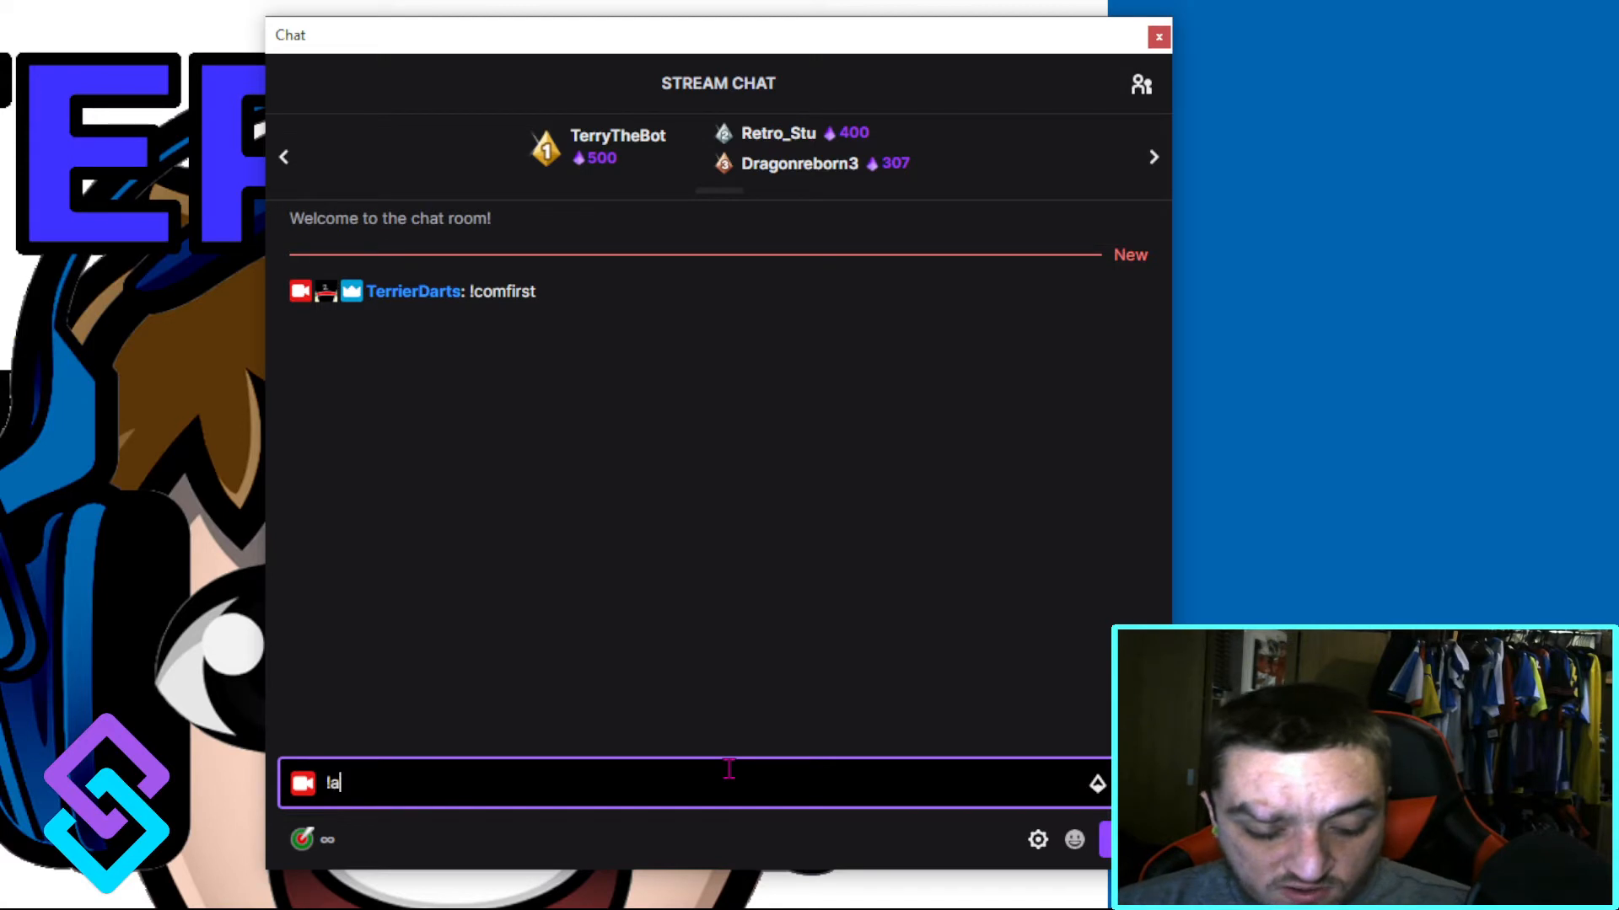
text(ddcom test)
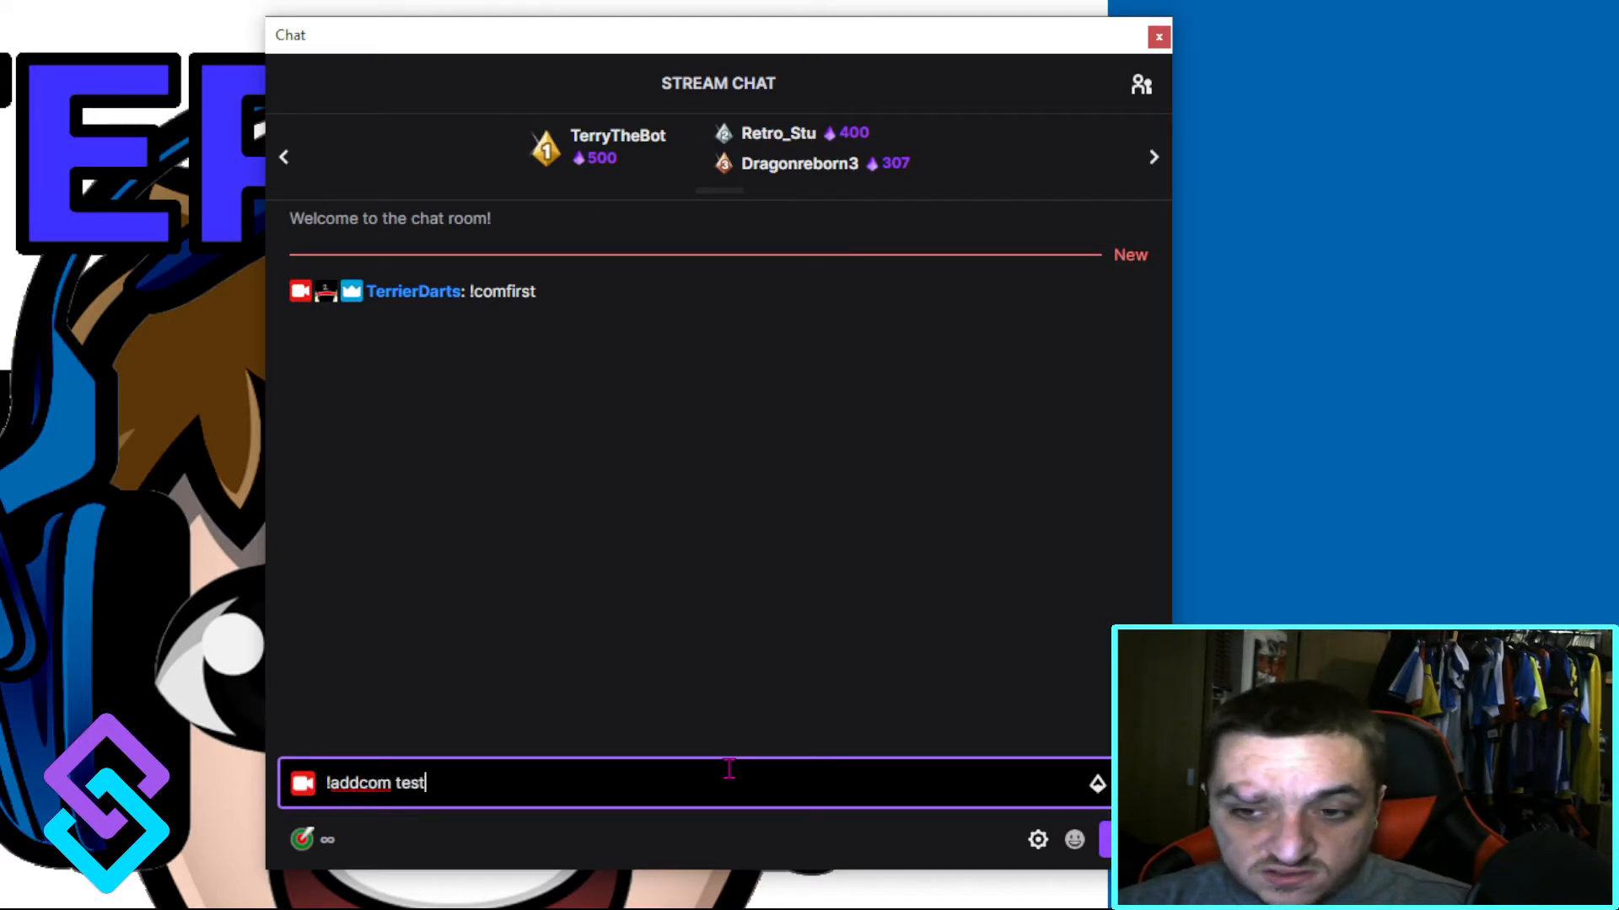
text( This is )
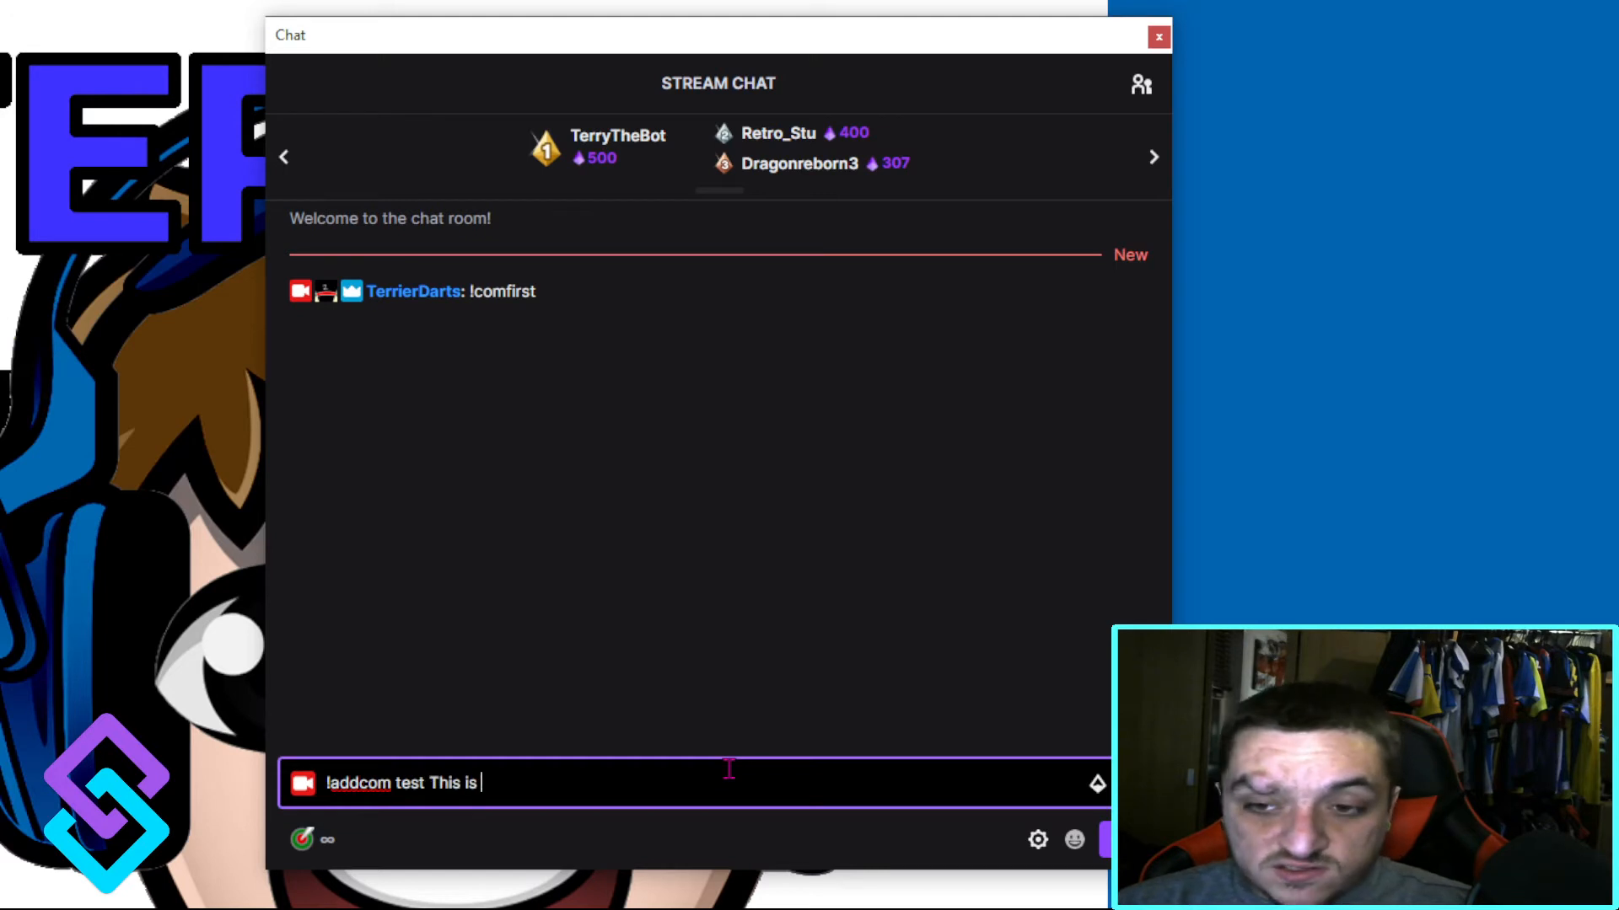
text(\a)
key(BackSpace)
key(BackSpace)
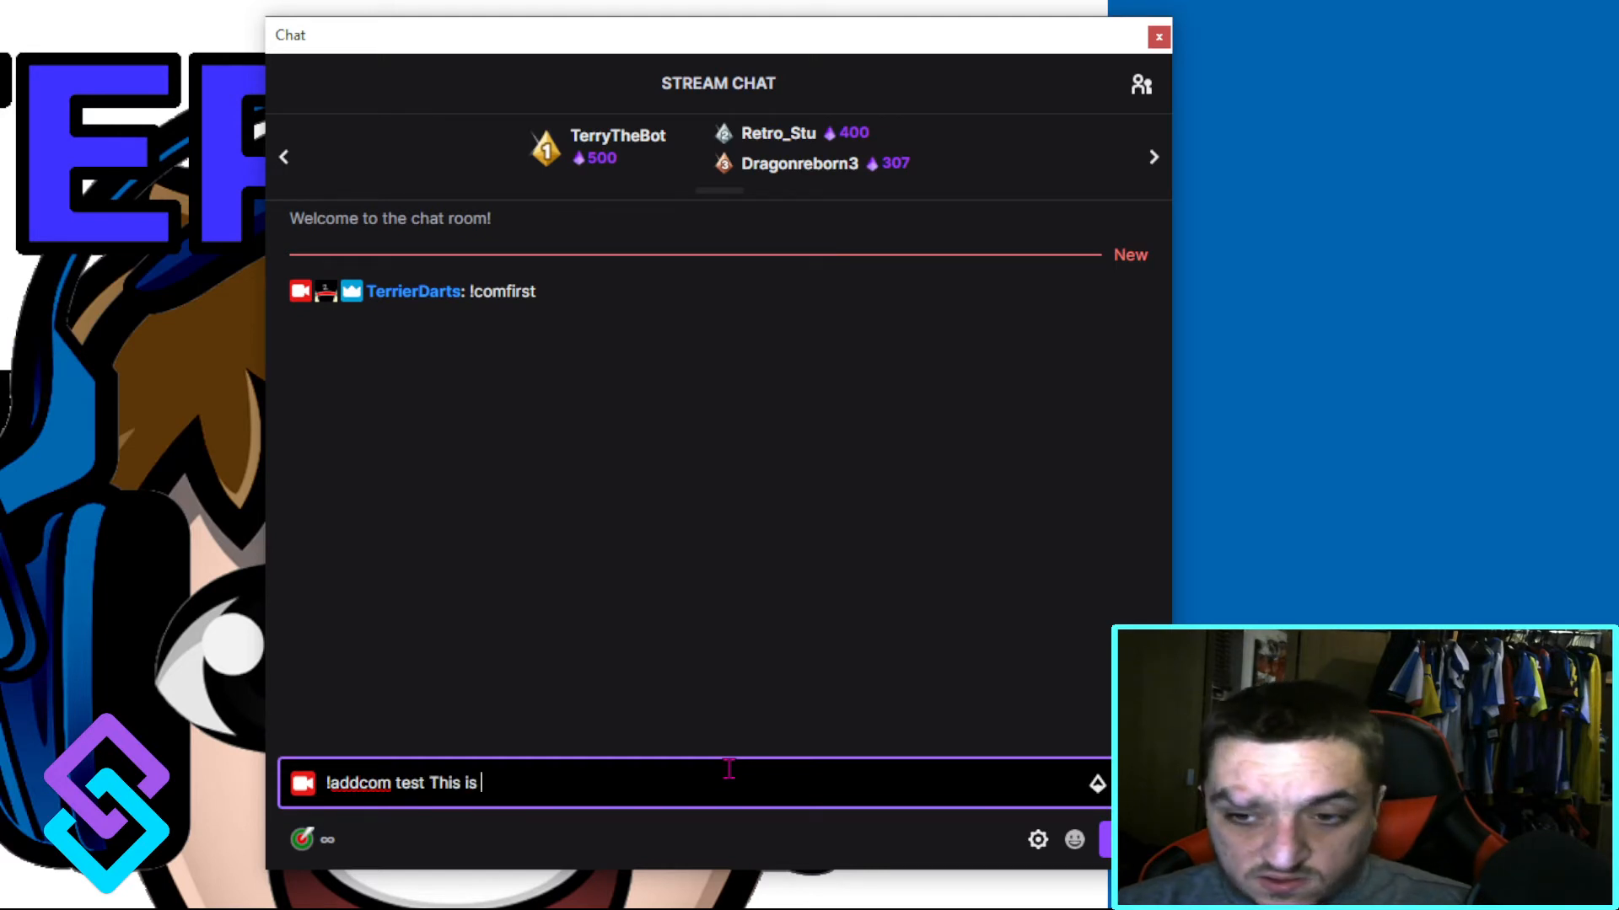
text(Test)
key(Return)
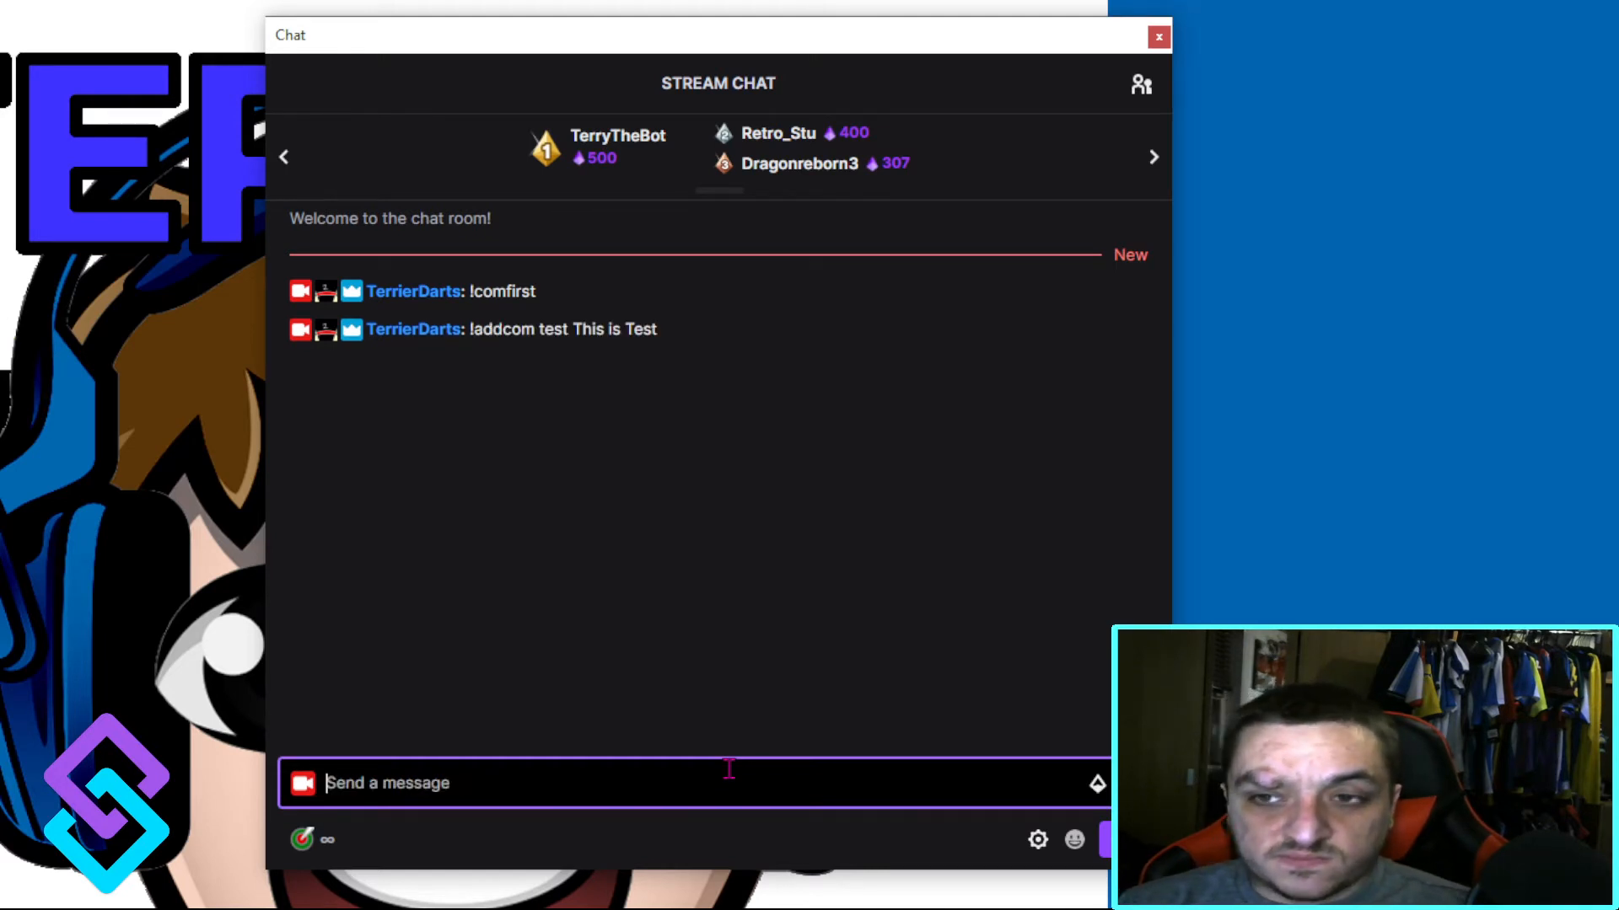
text(#test)
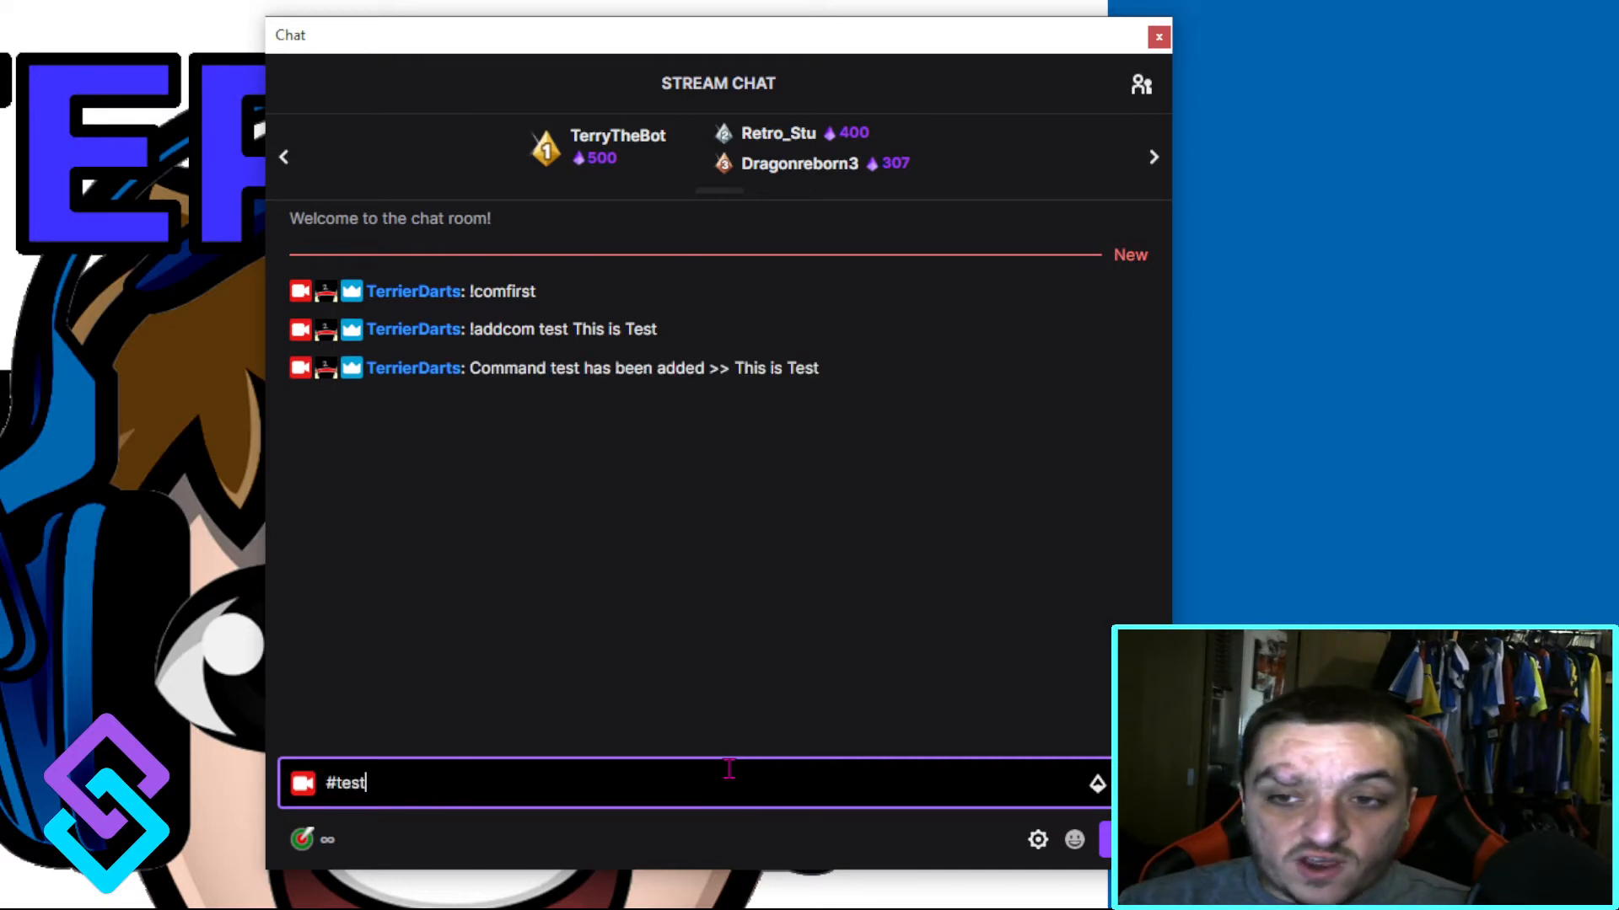
key(Return)
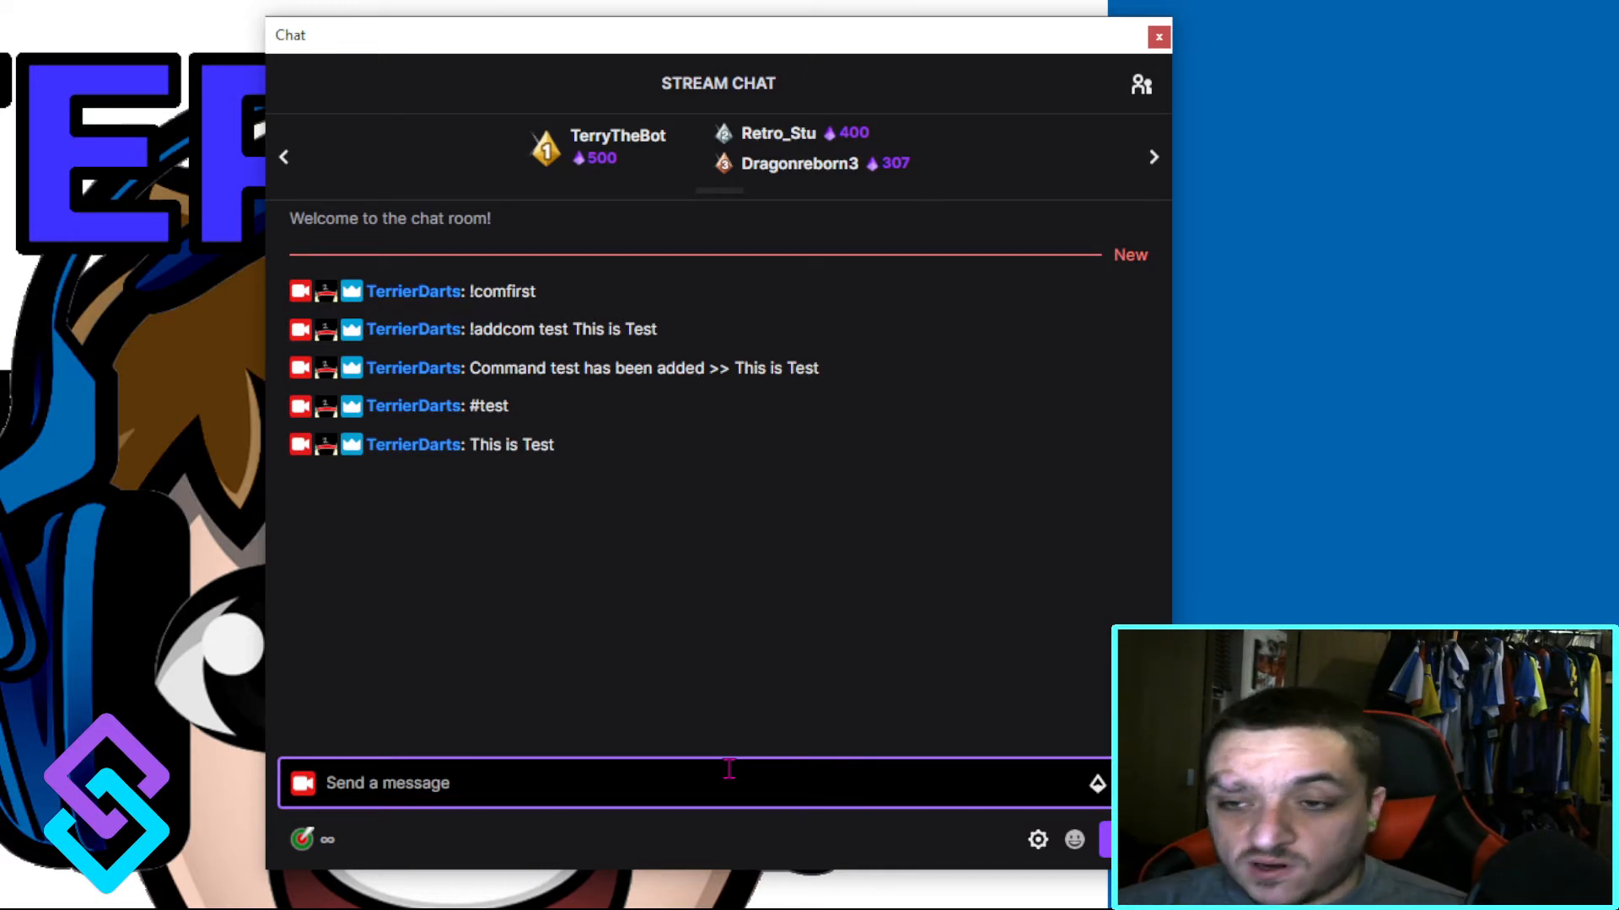
Step: Send "!editcom test this is edited" in the chat and run the edited command with #test
text(!edi)
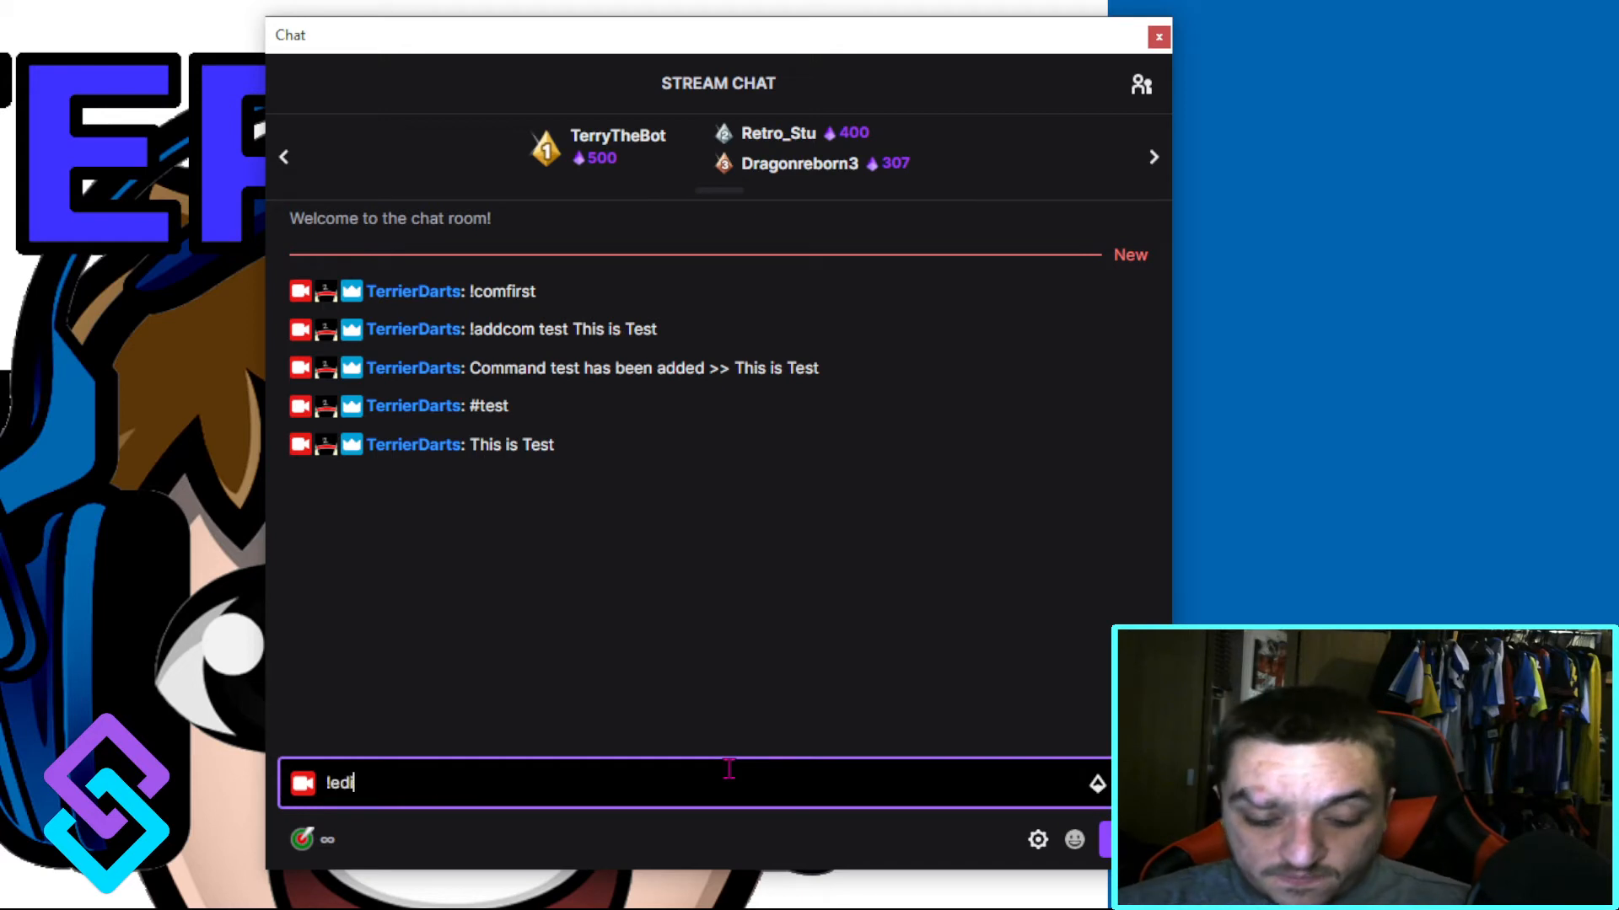
text(tcom )
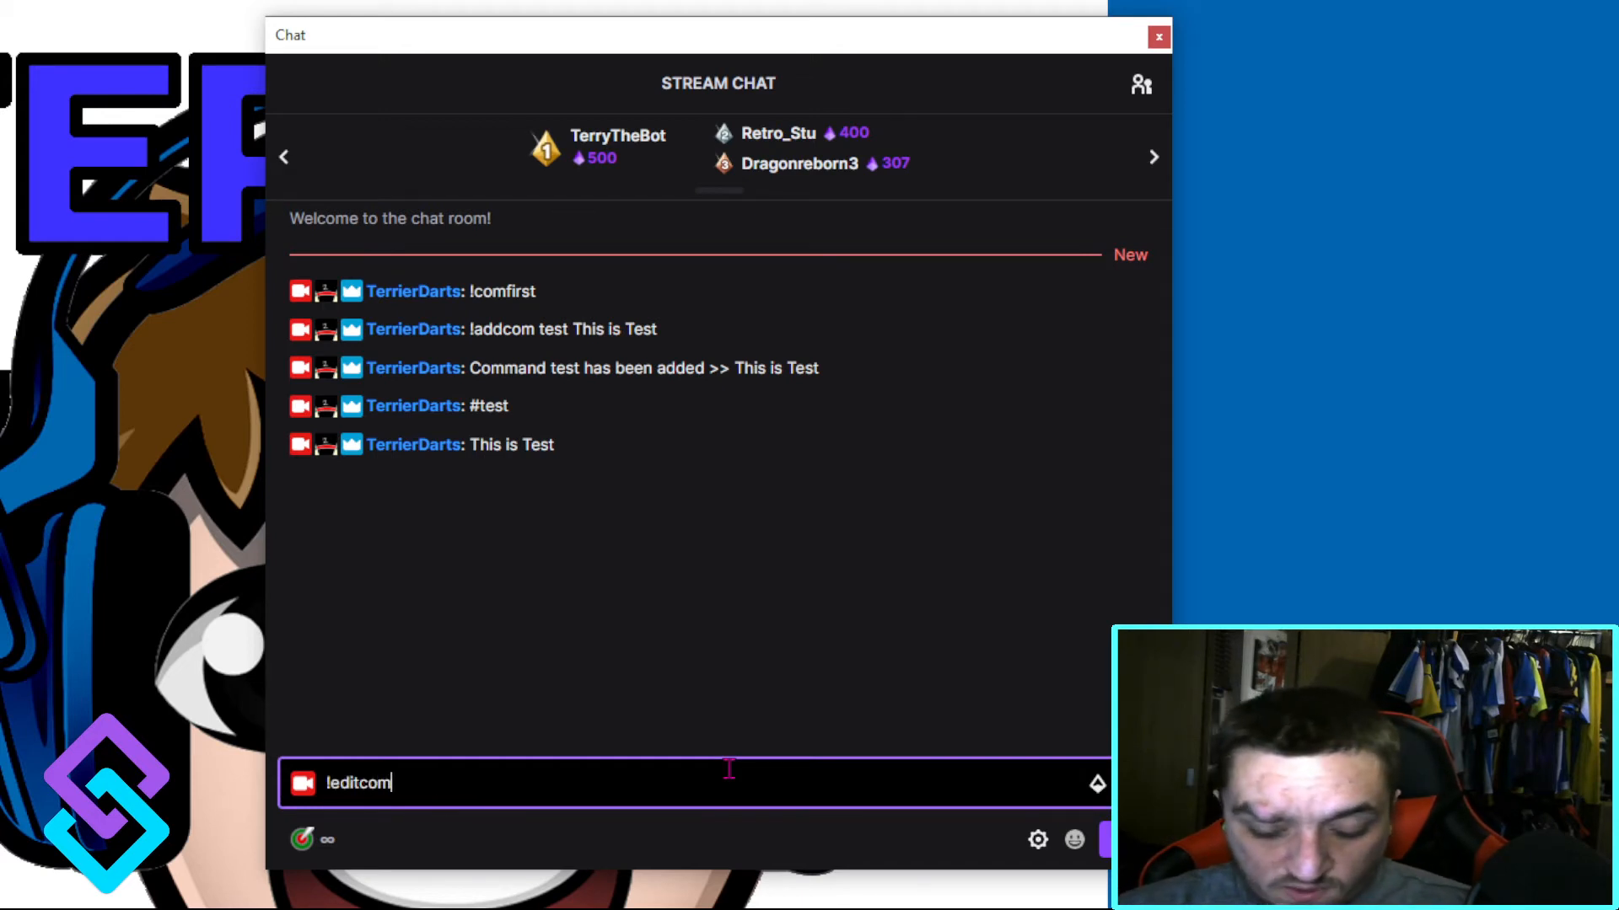
text(test)
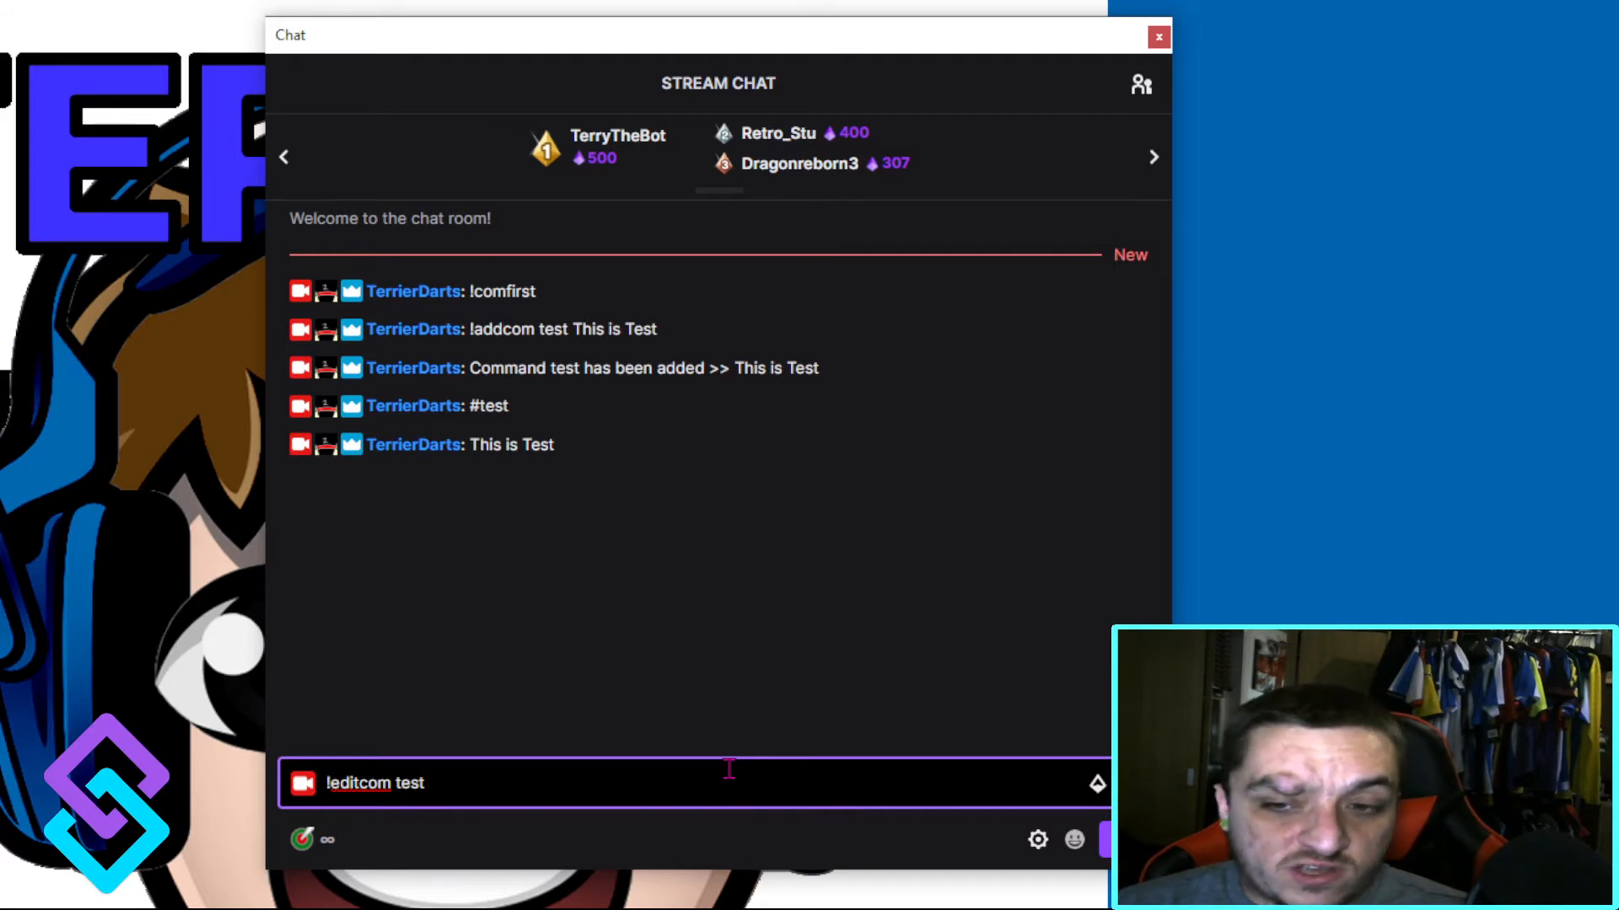
text(-)
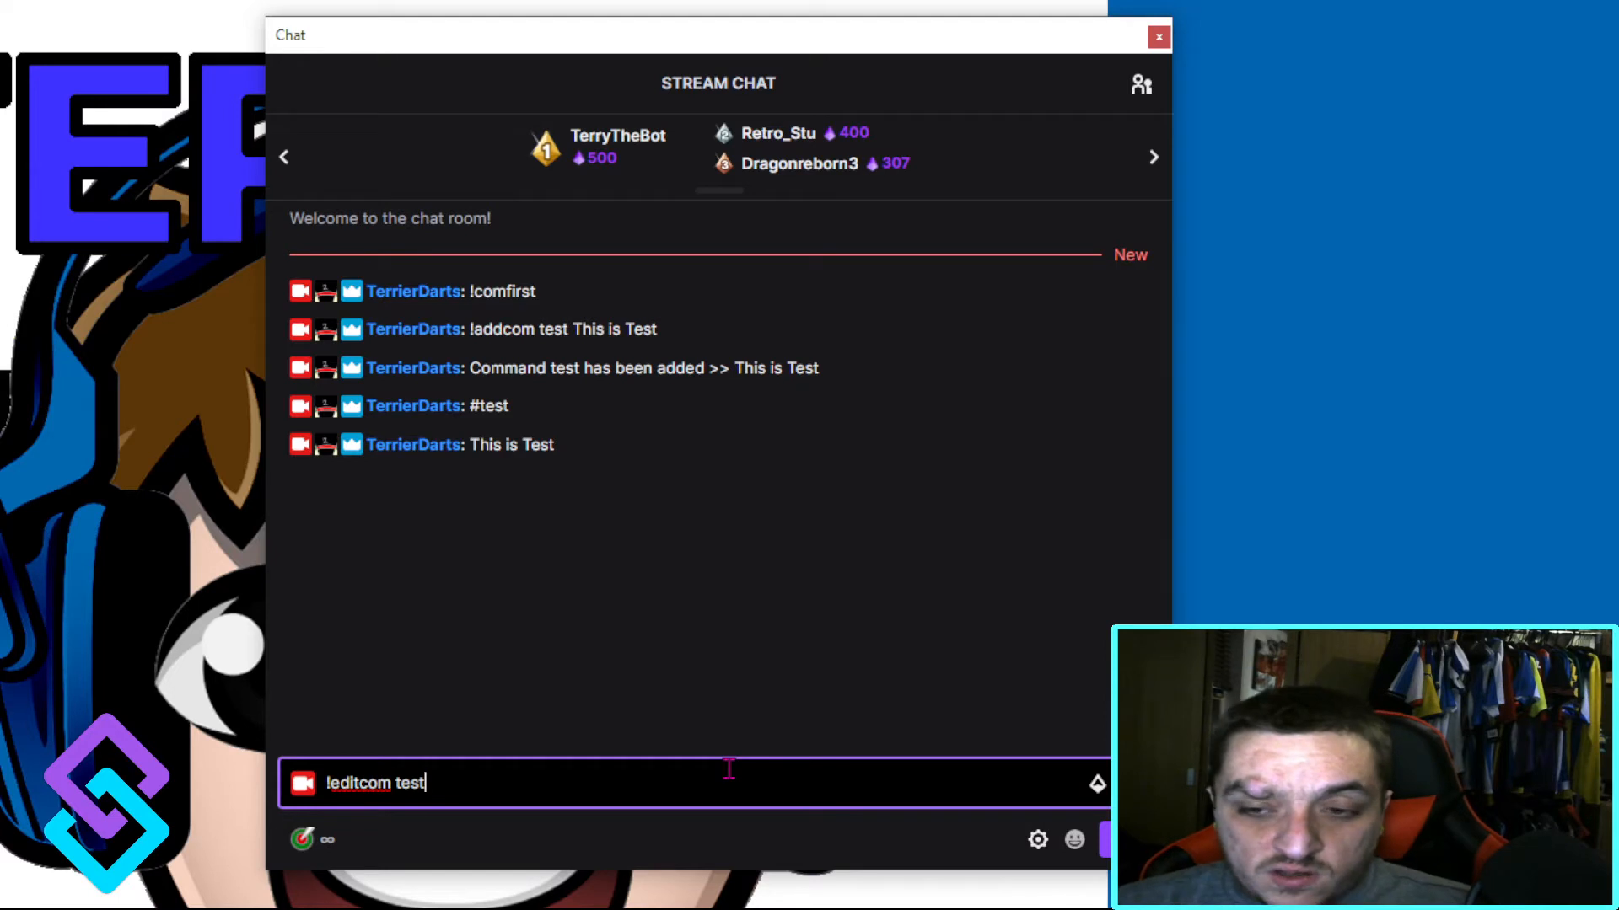
text( this is edited)
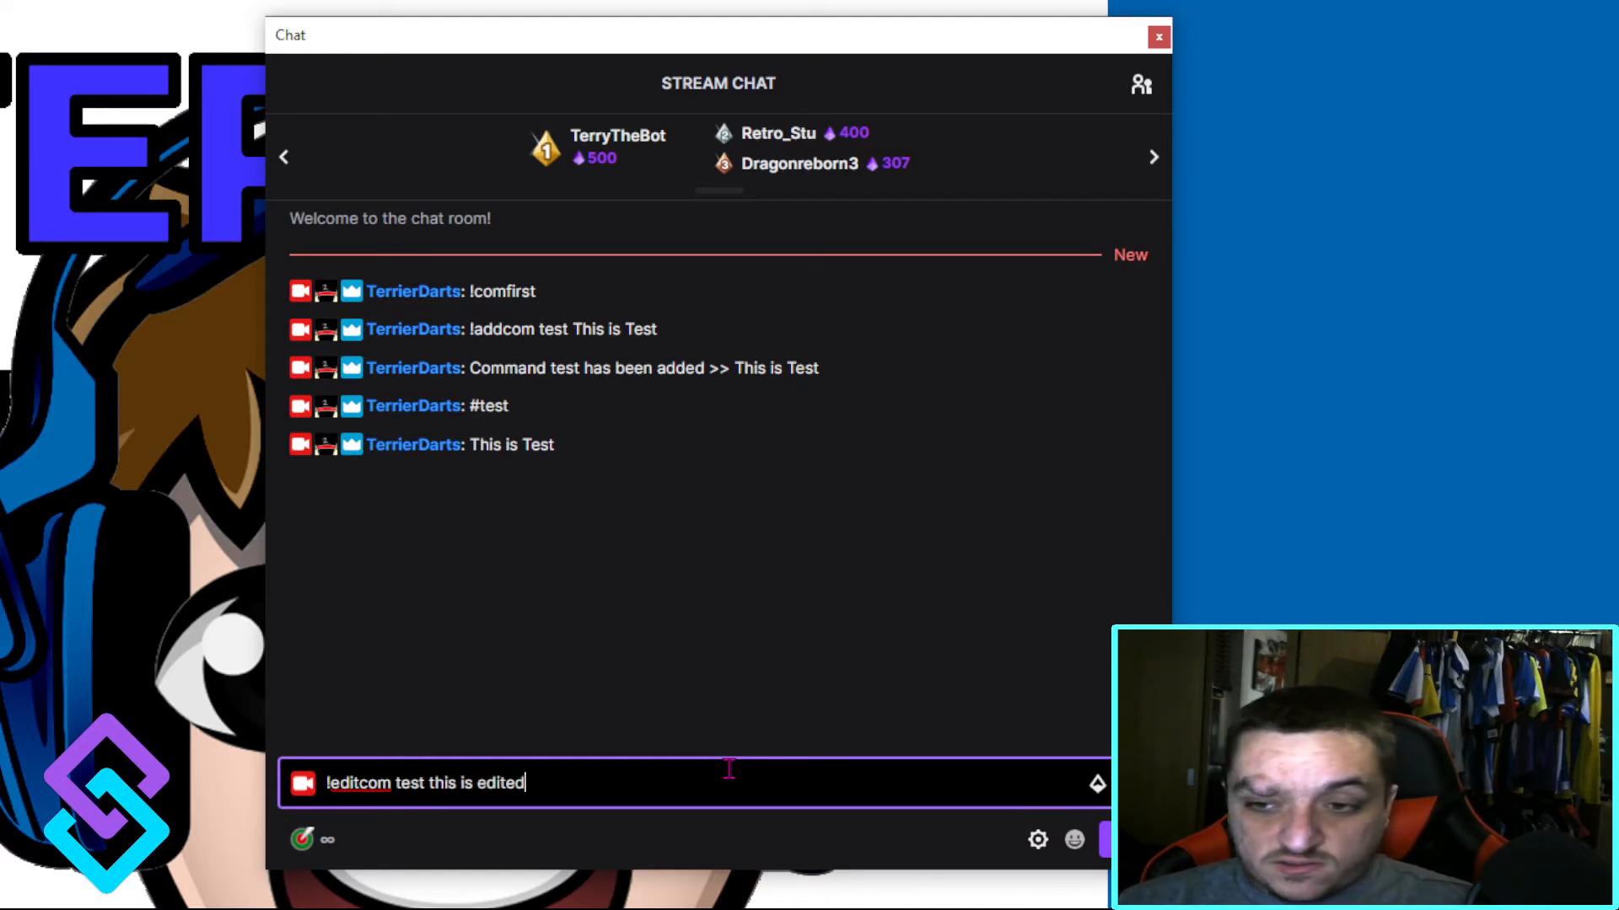
key(Return)
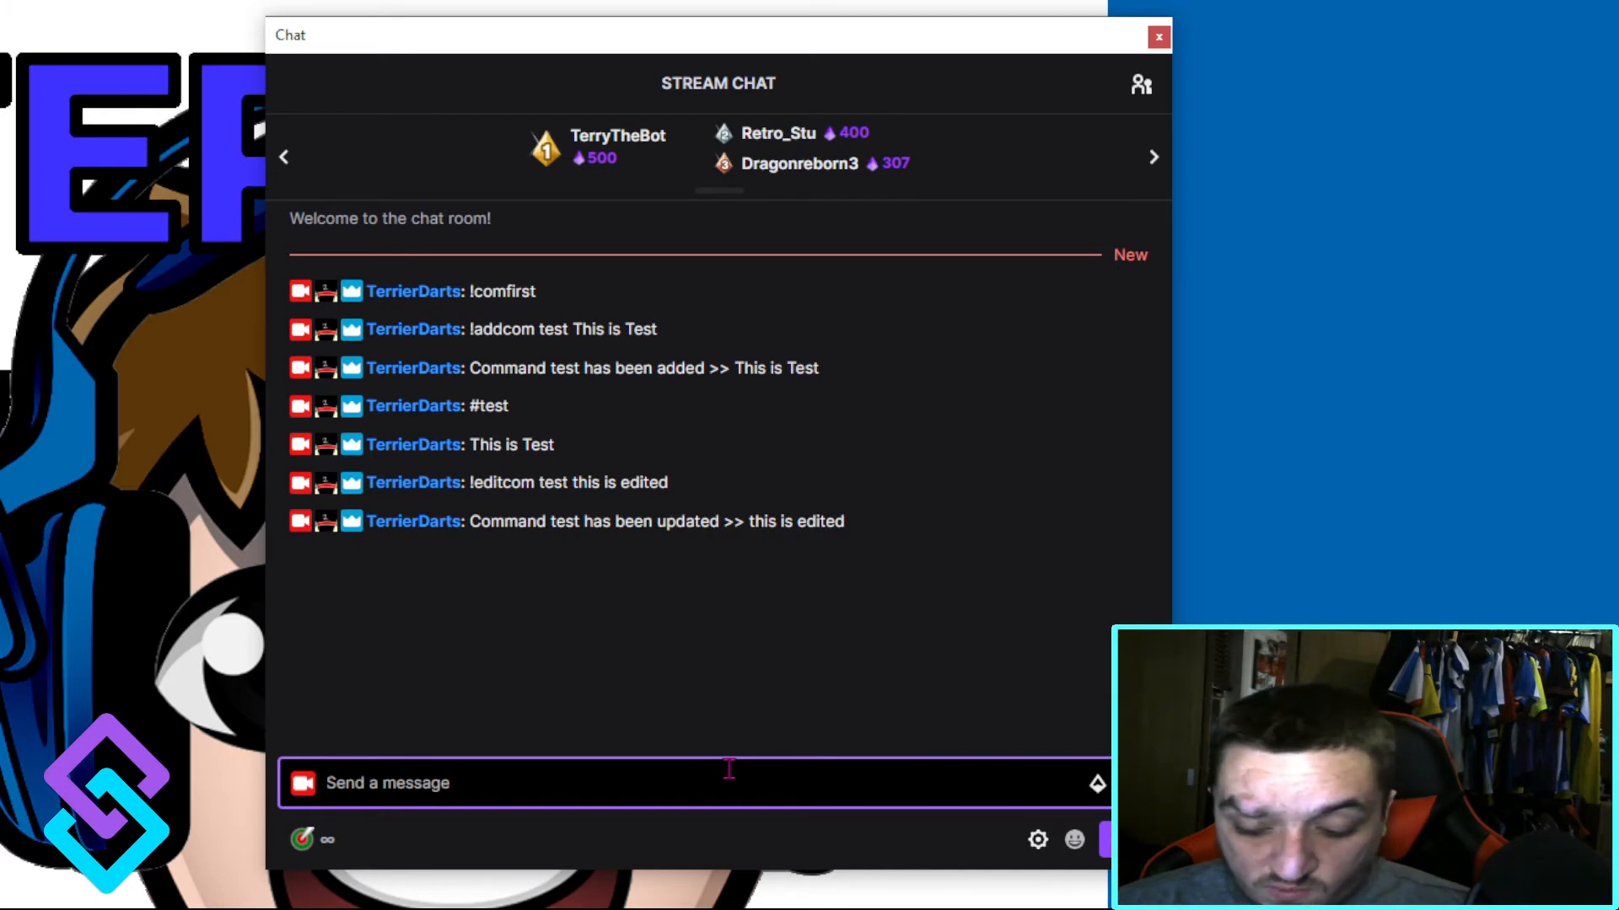
text(#test)
key(Return)
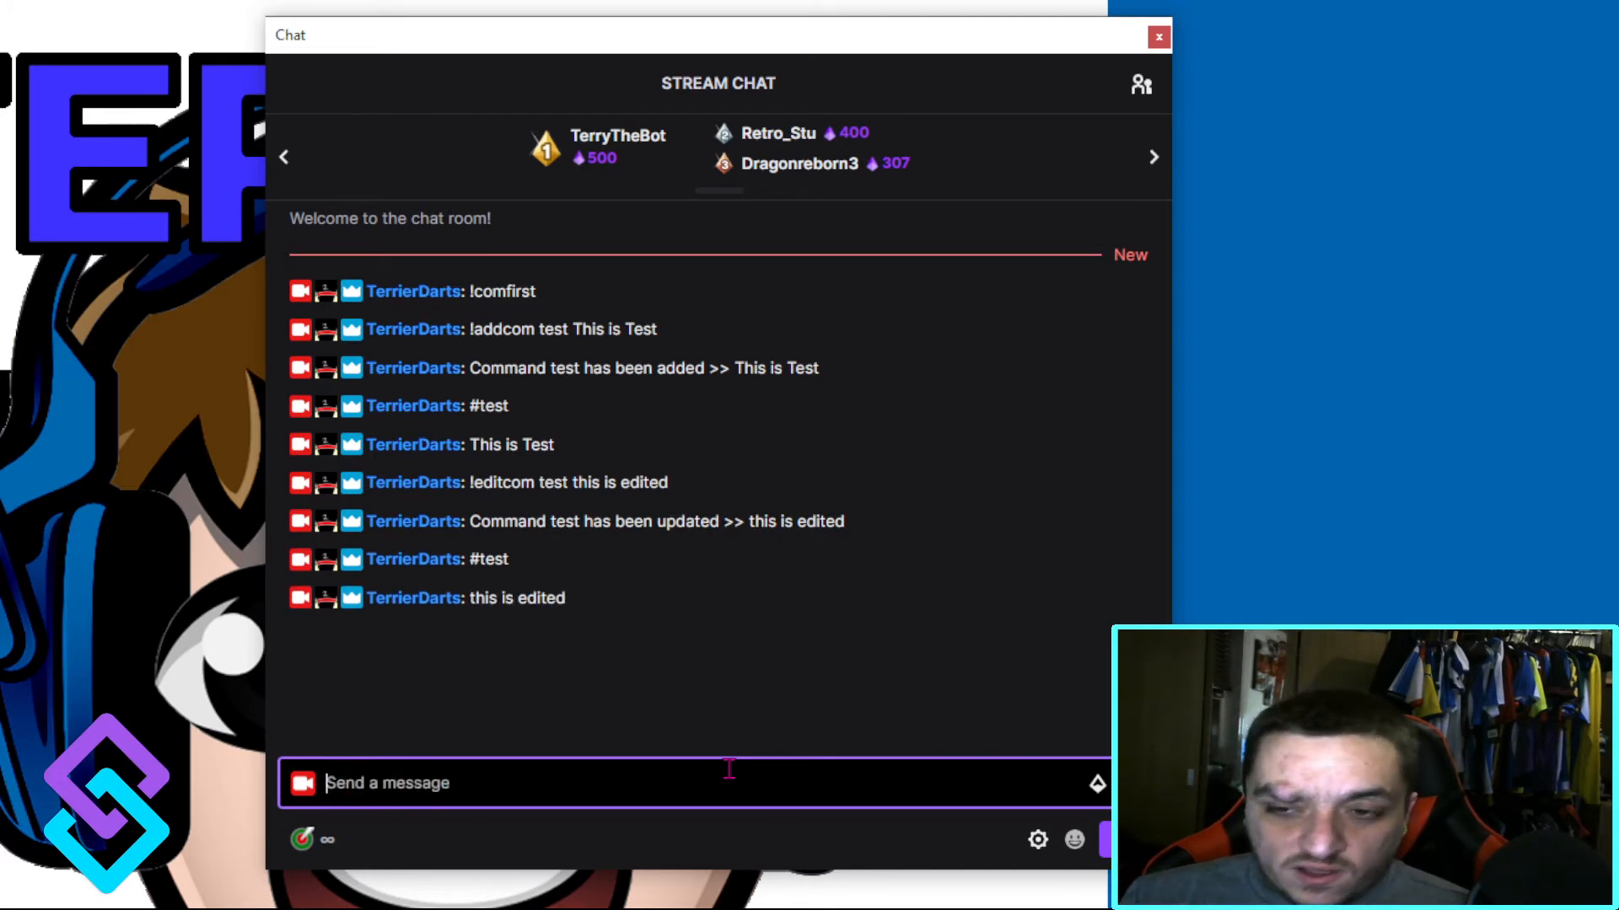
Step: List the stored commands by sending !comlist in the chat
text(!)
key(BackSpace)
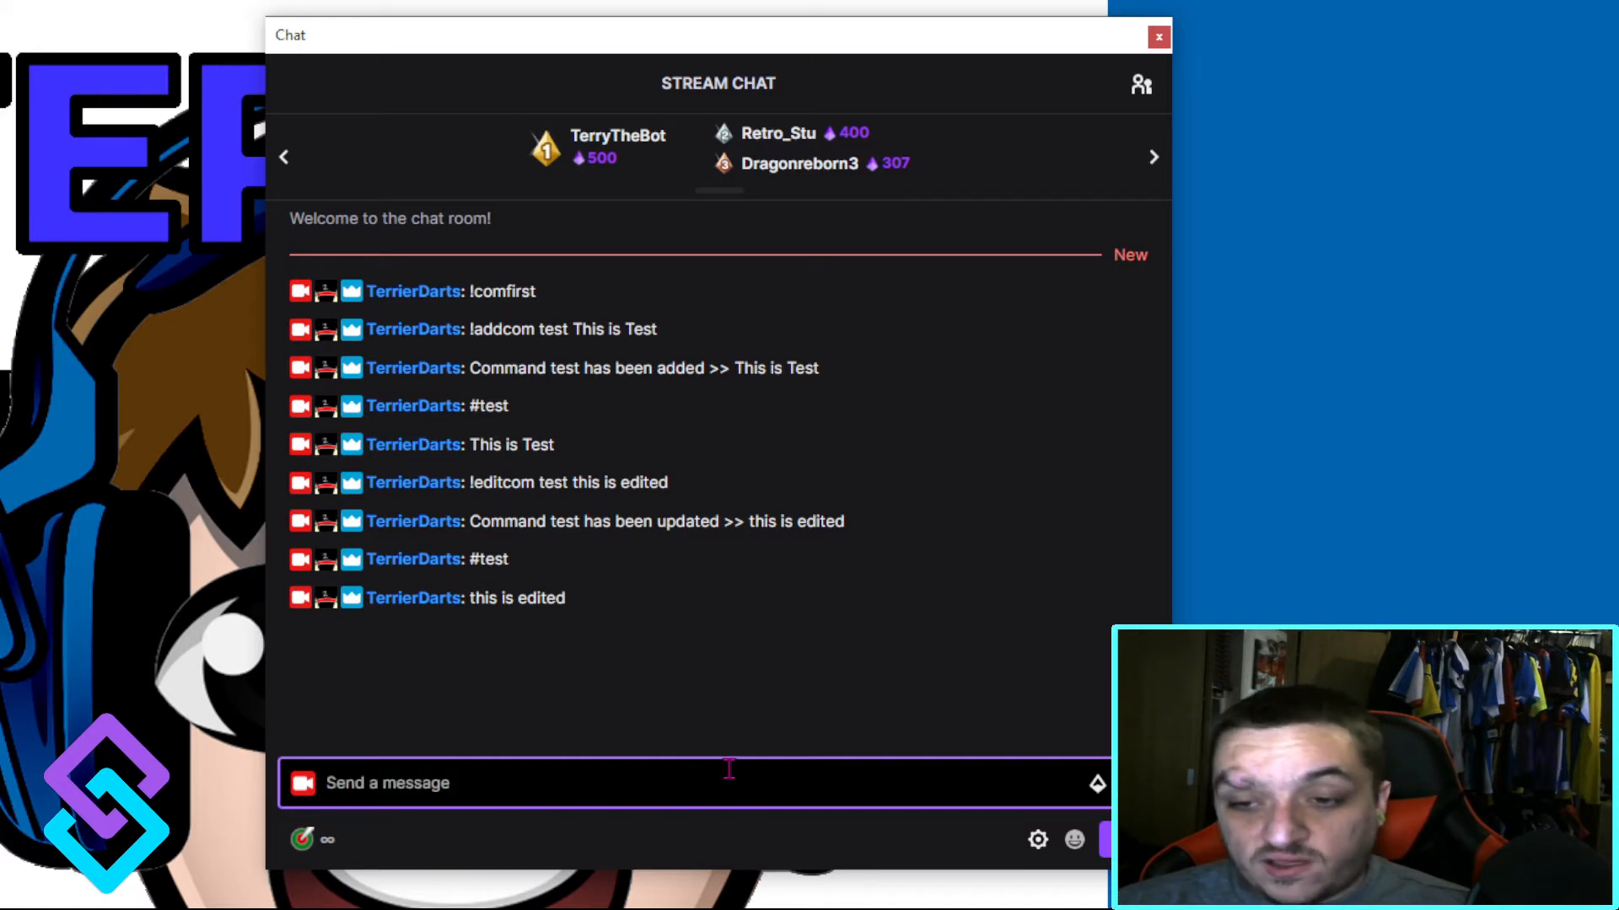
text(!comlist)
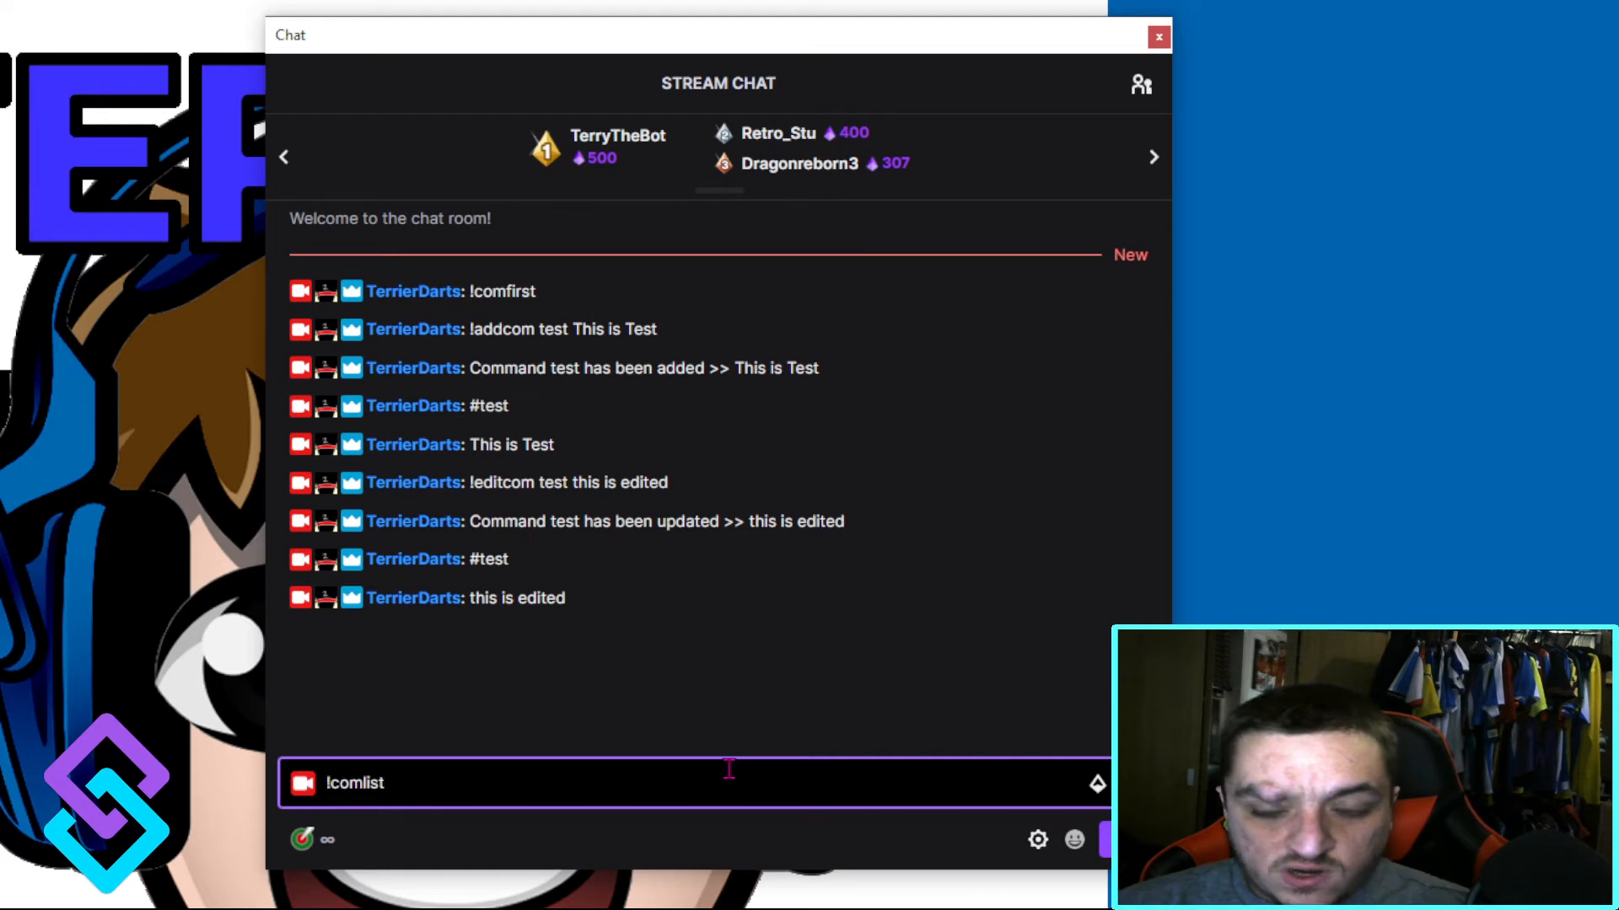
key(Return)
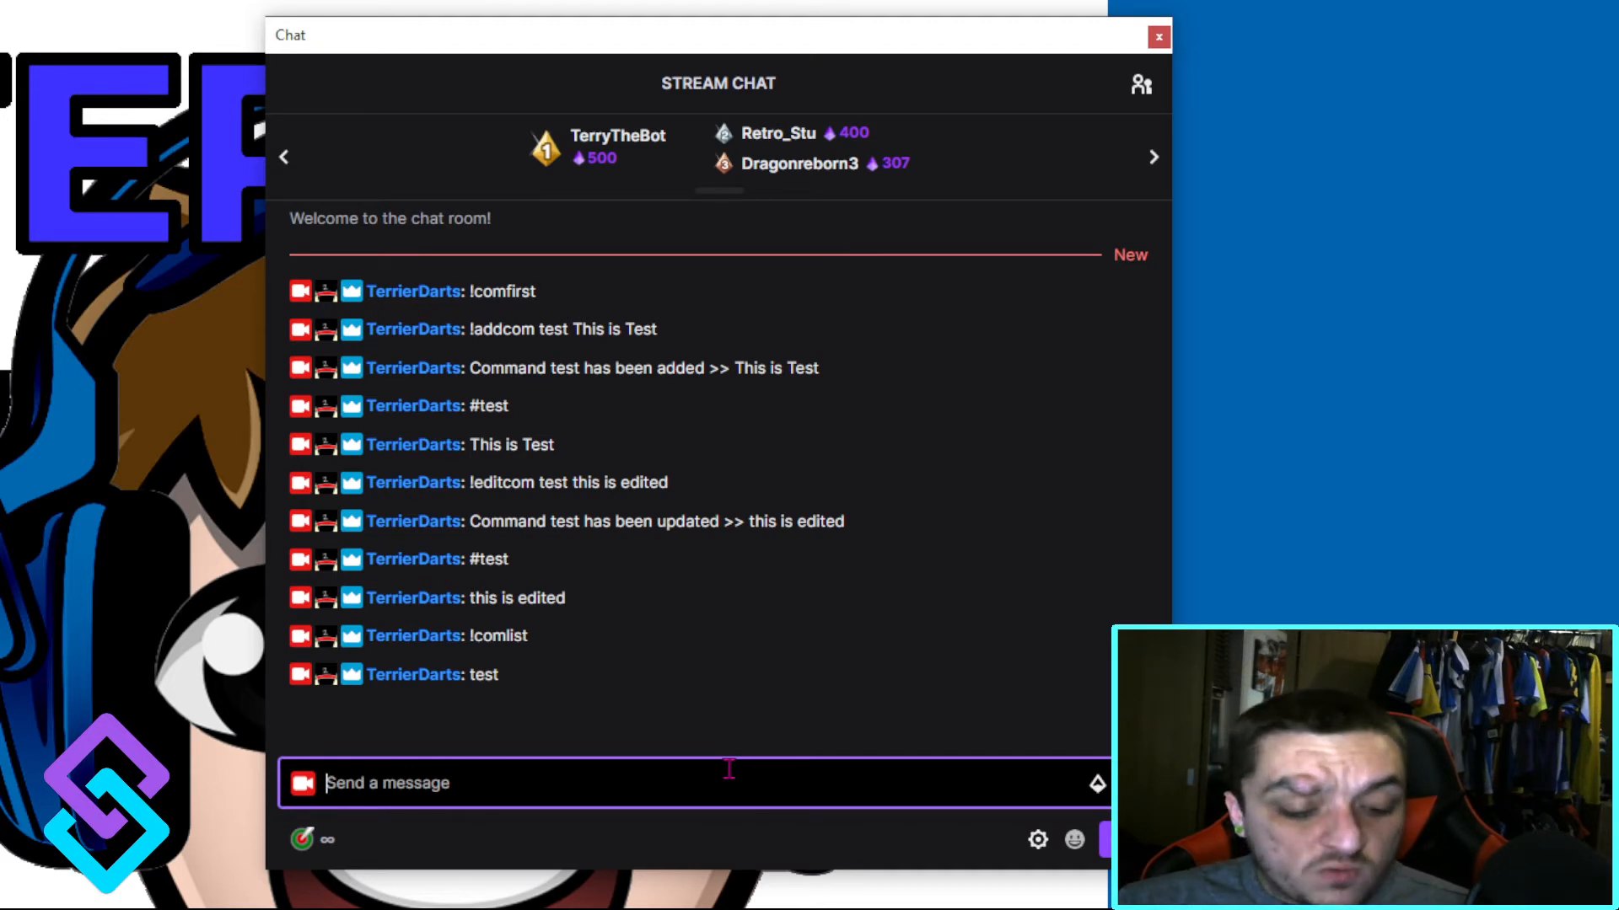
Step: Add a how-to command by sending "!addcom how-to To add command do !addcom <trigger> <output>" in the chat
text(!add)
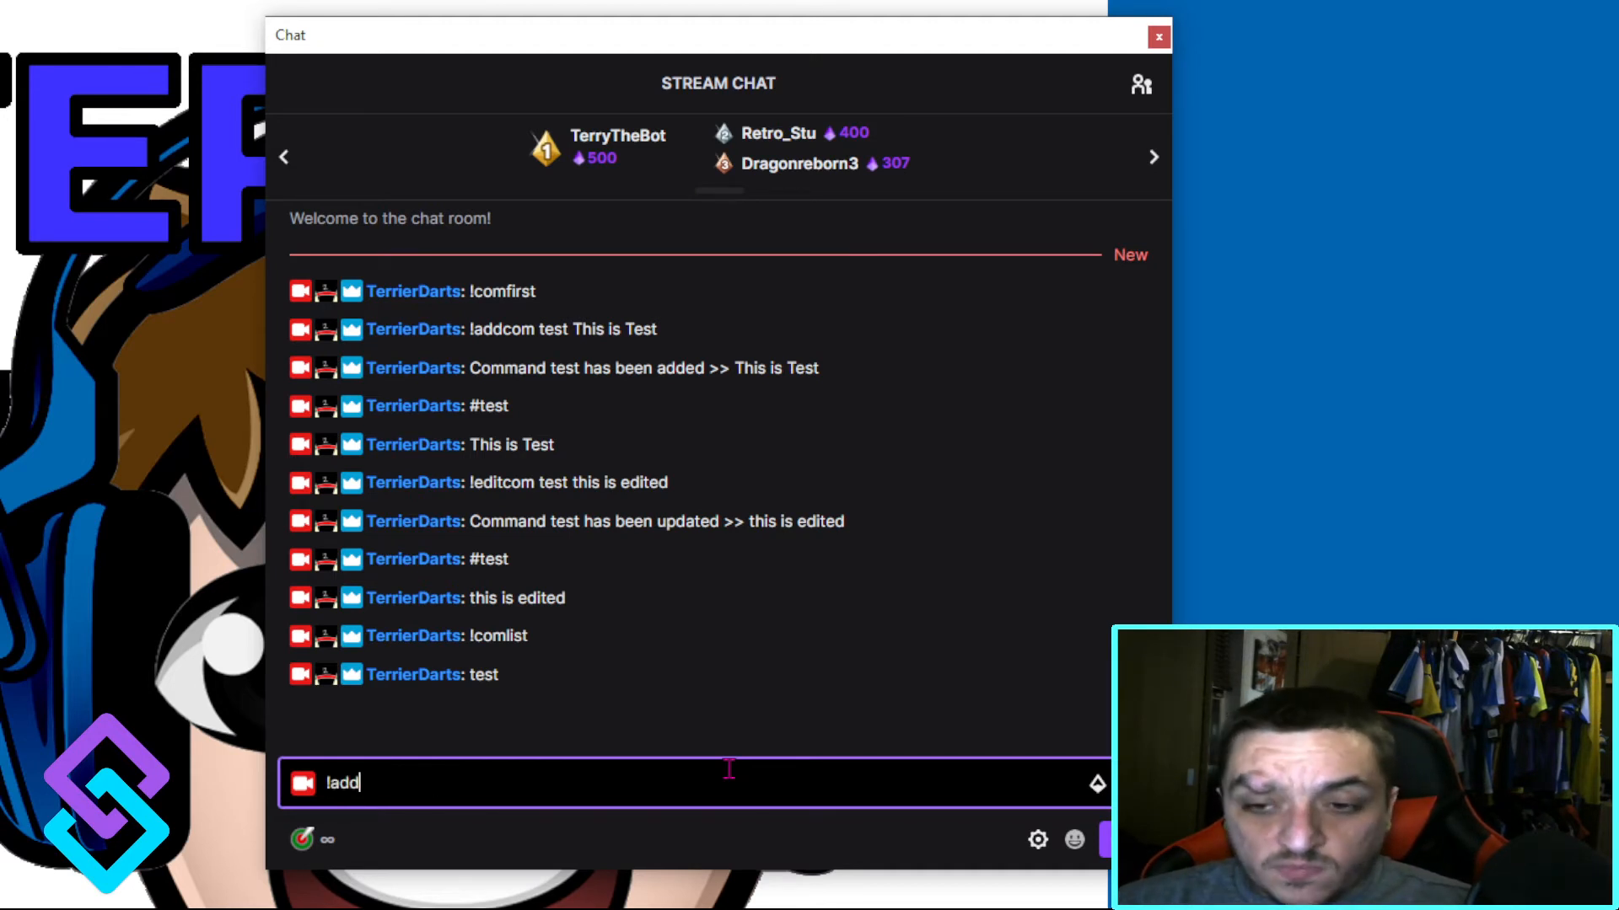
text(com hot)
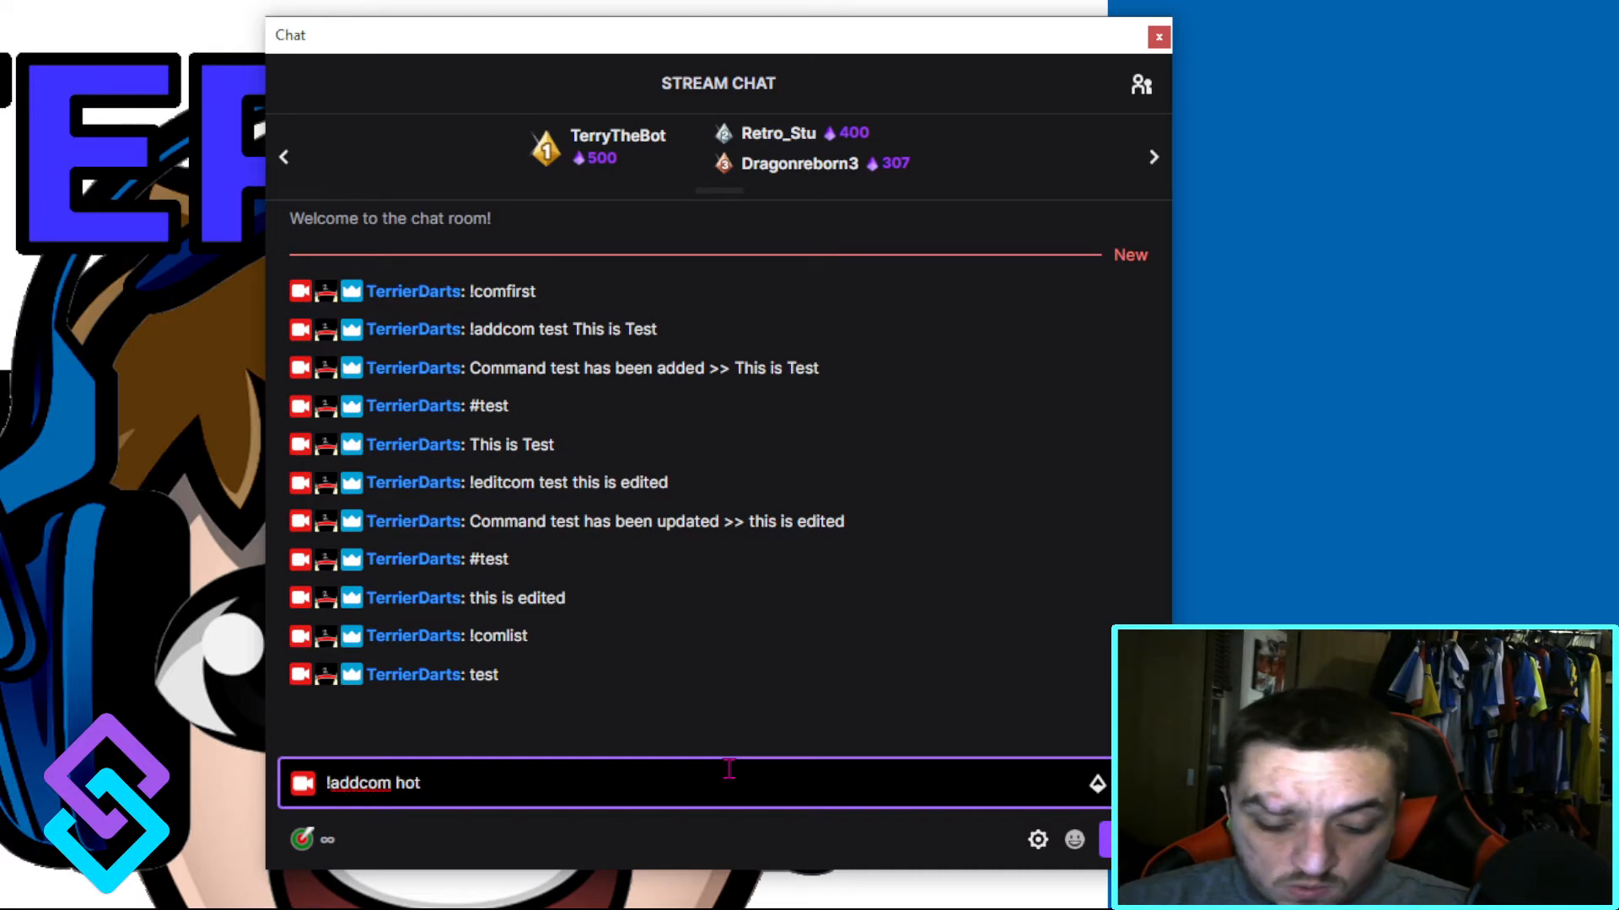
key(BackSpace)
text(w-)
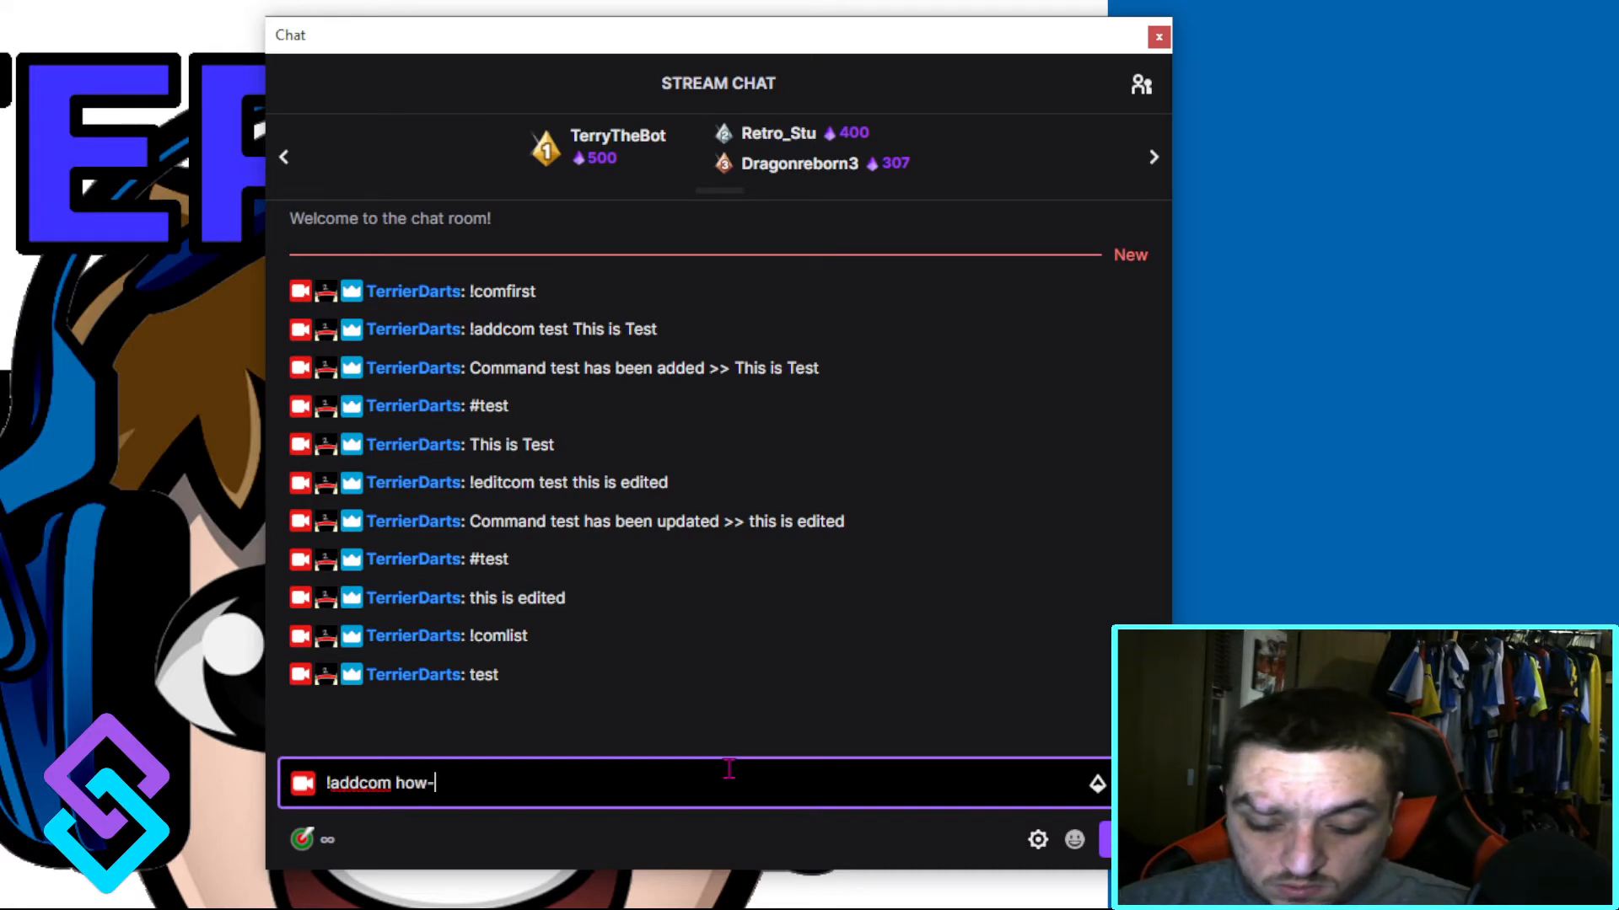
text(to )
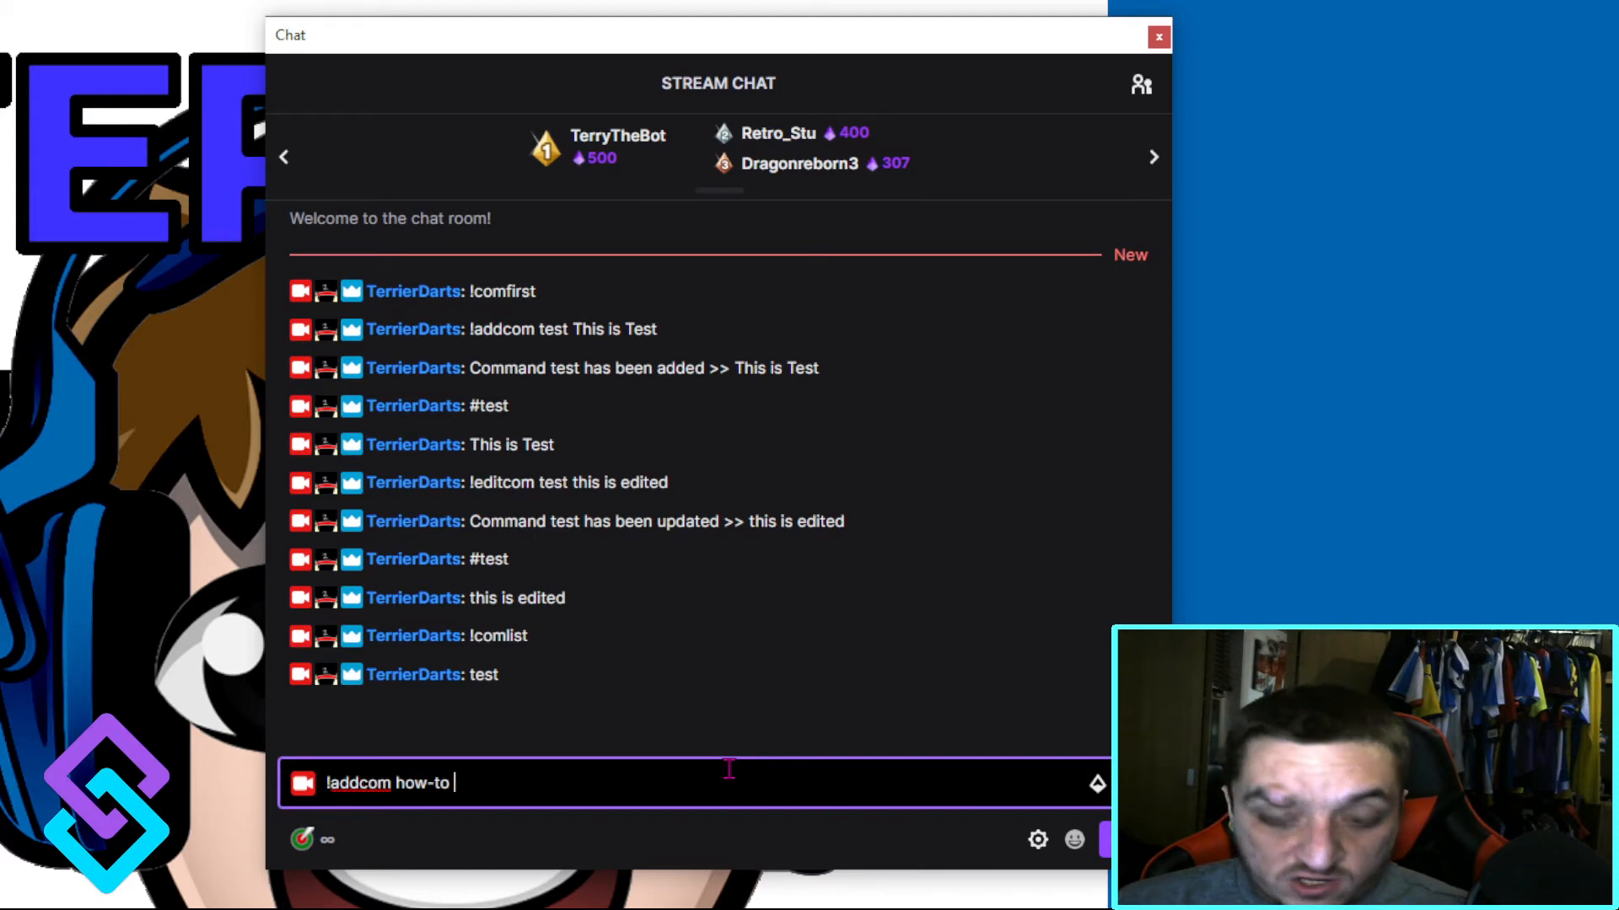
text(To add)
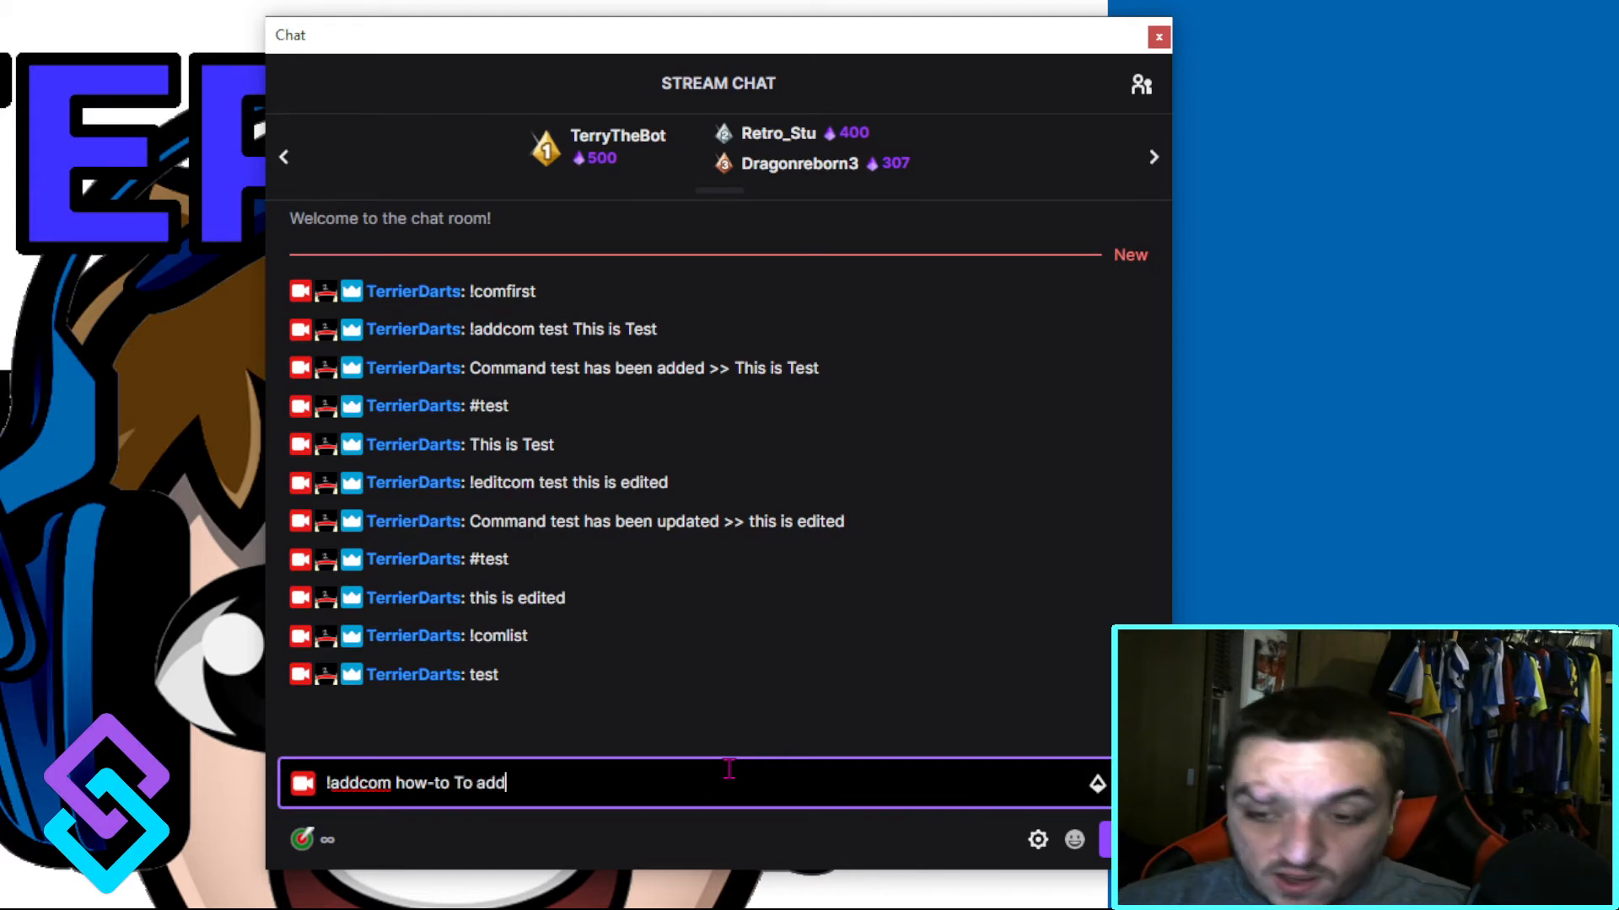
text( command )
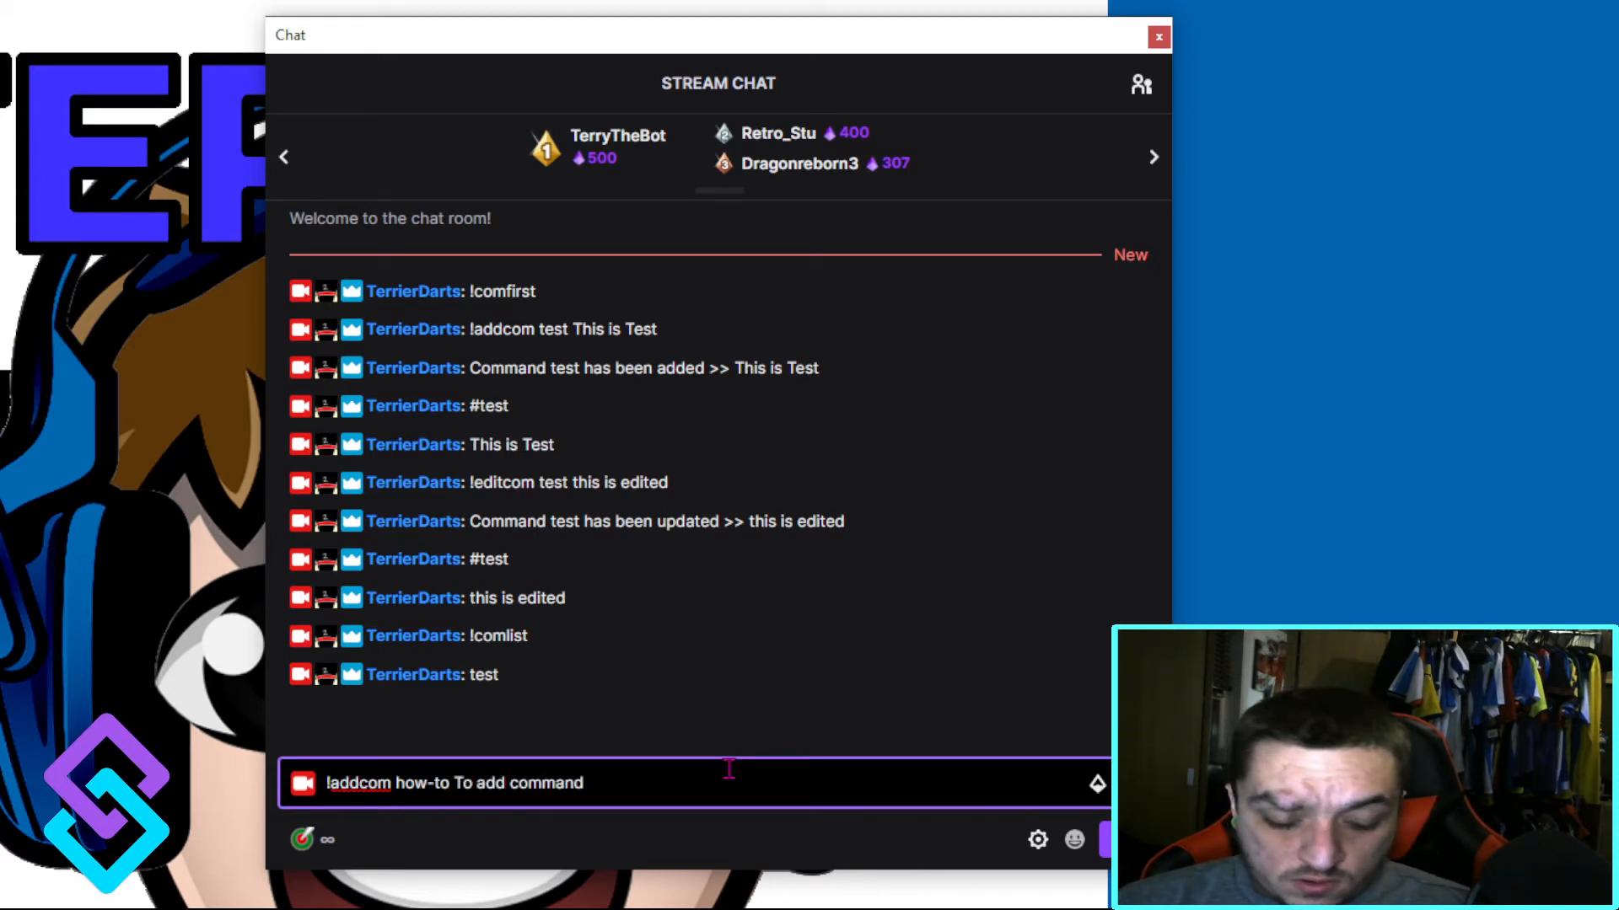
text(do !)
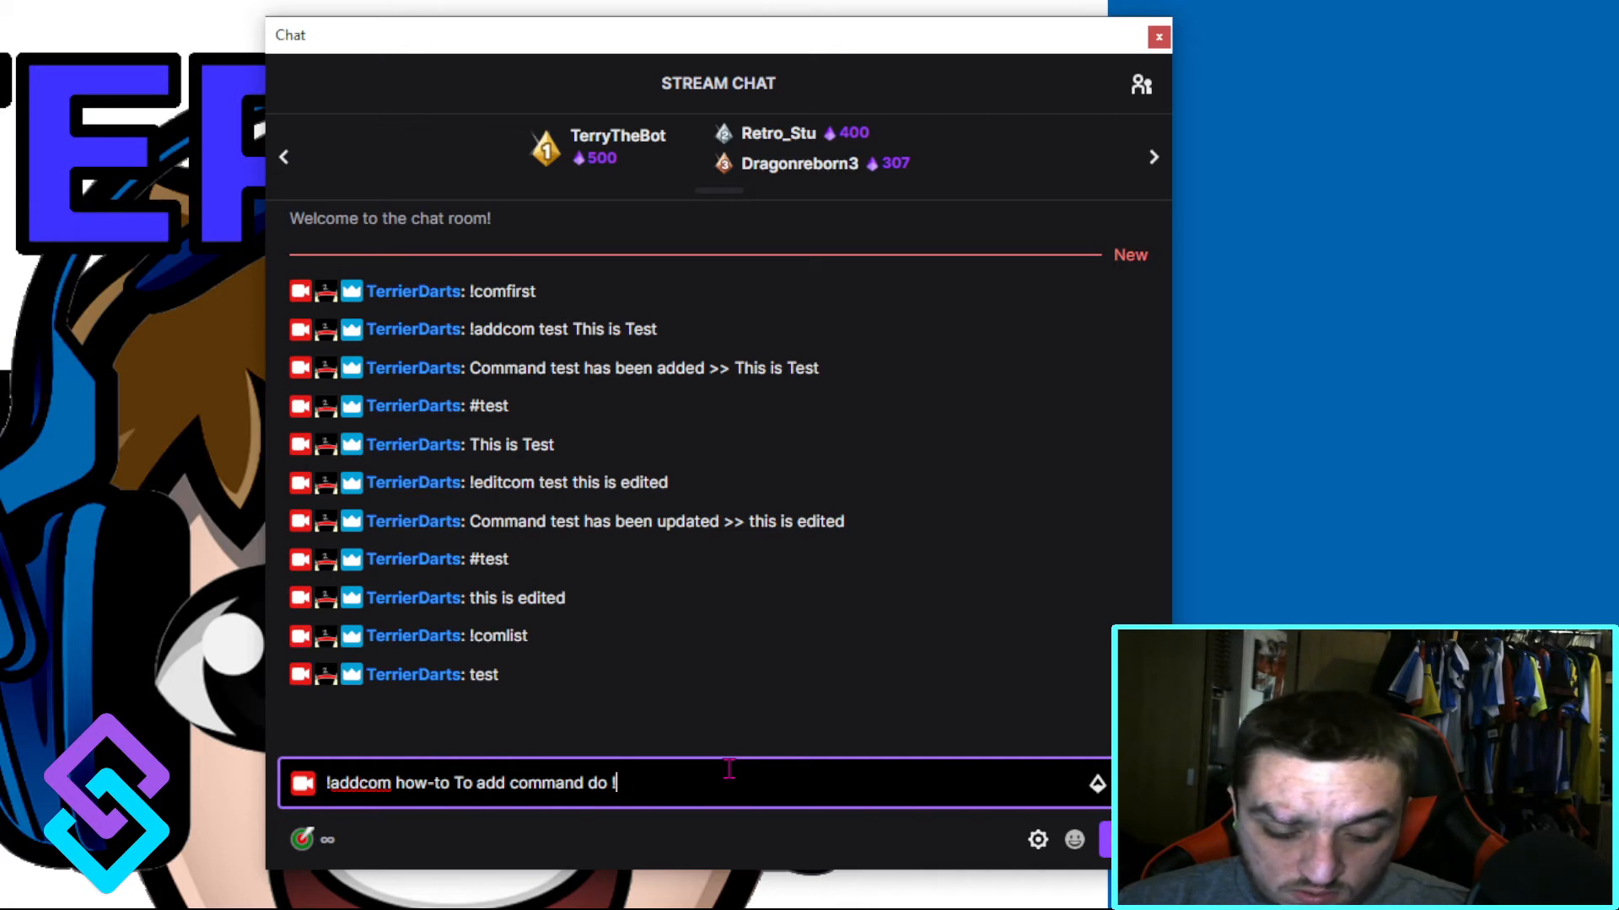
text(addcom)
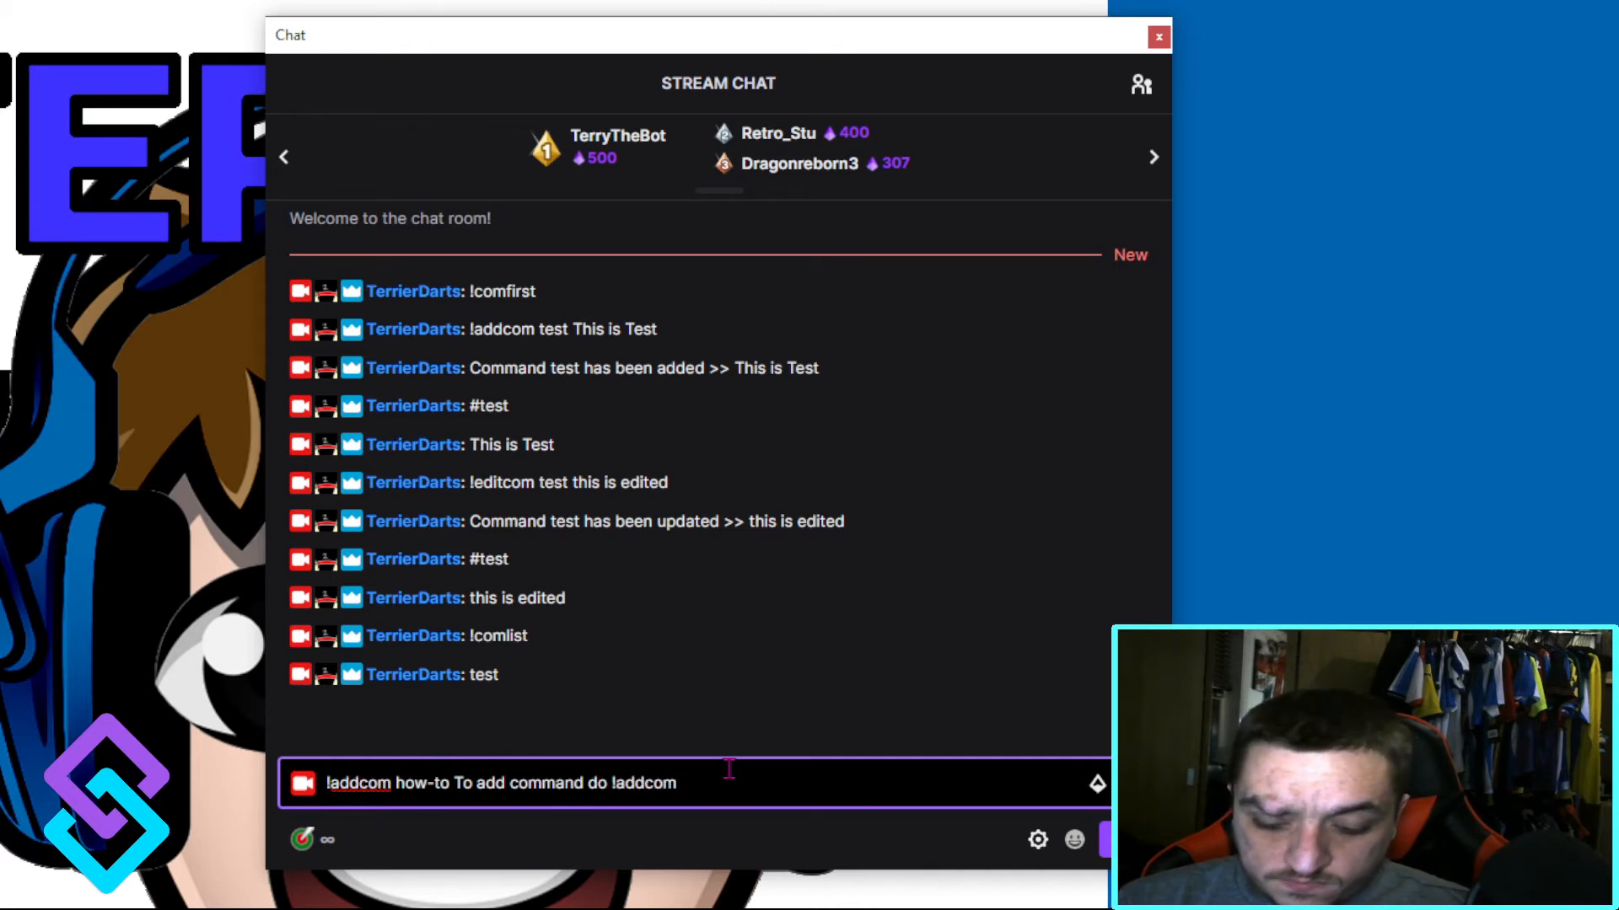
text( <)
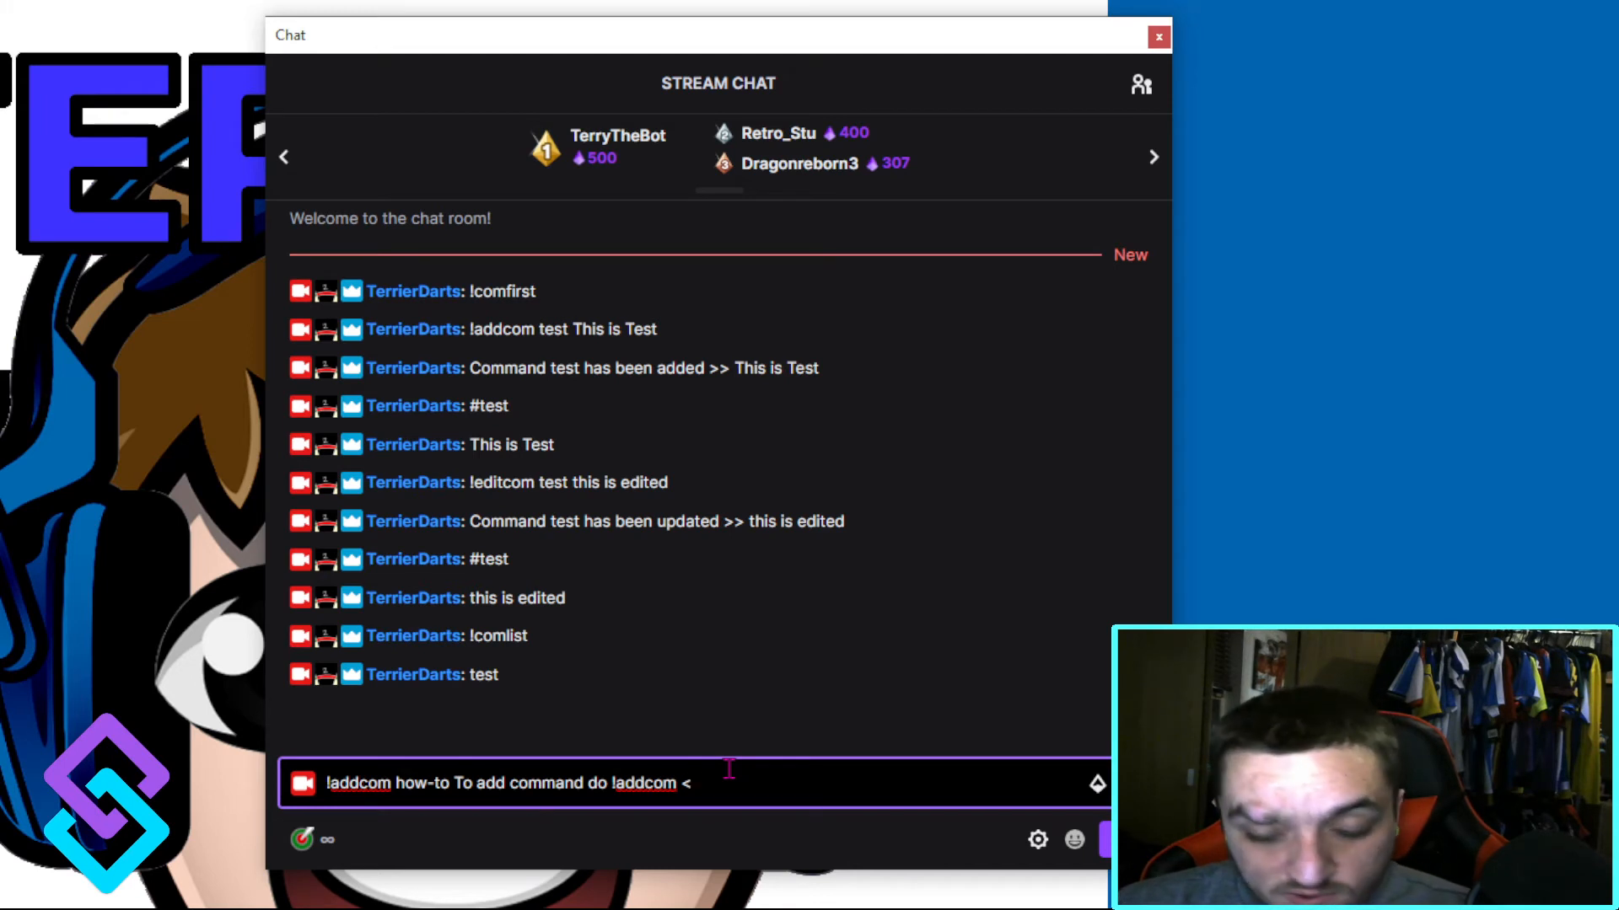
text(trigger)
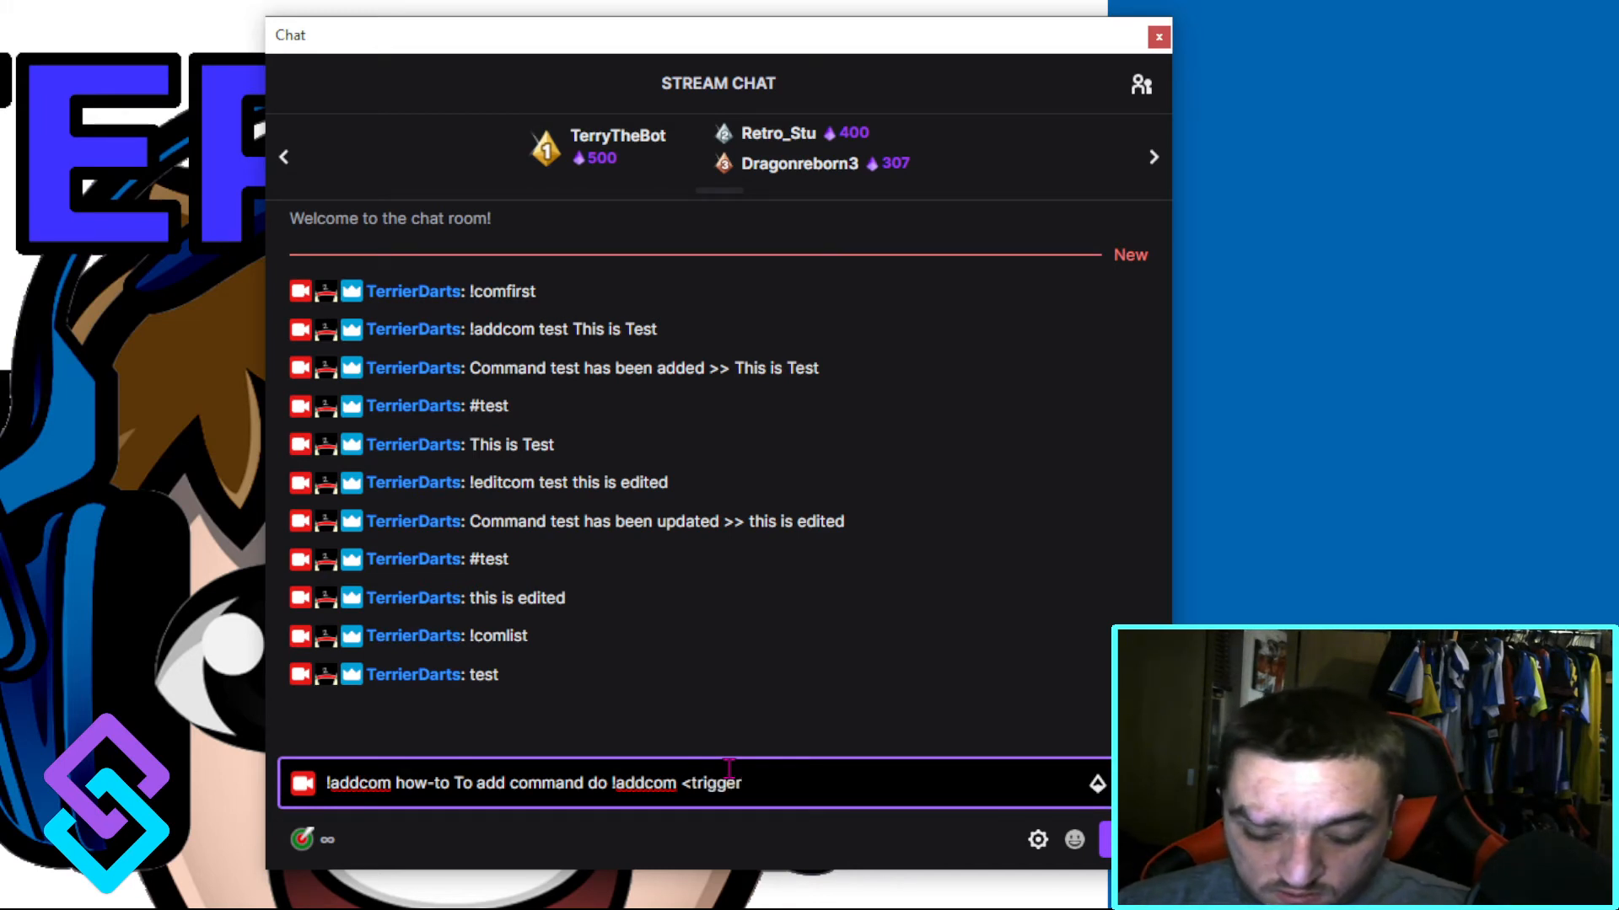
text(> <)
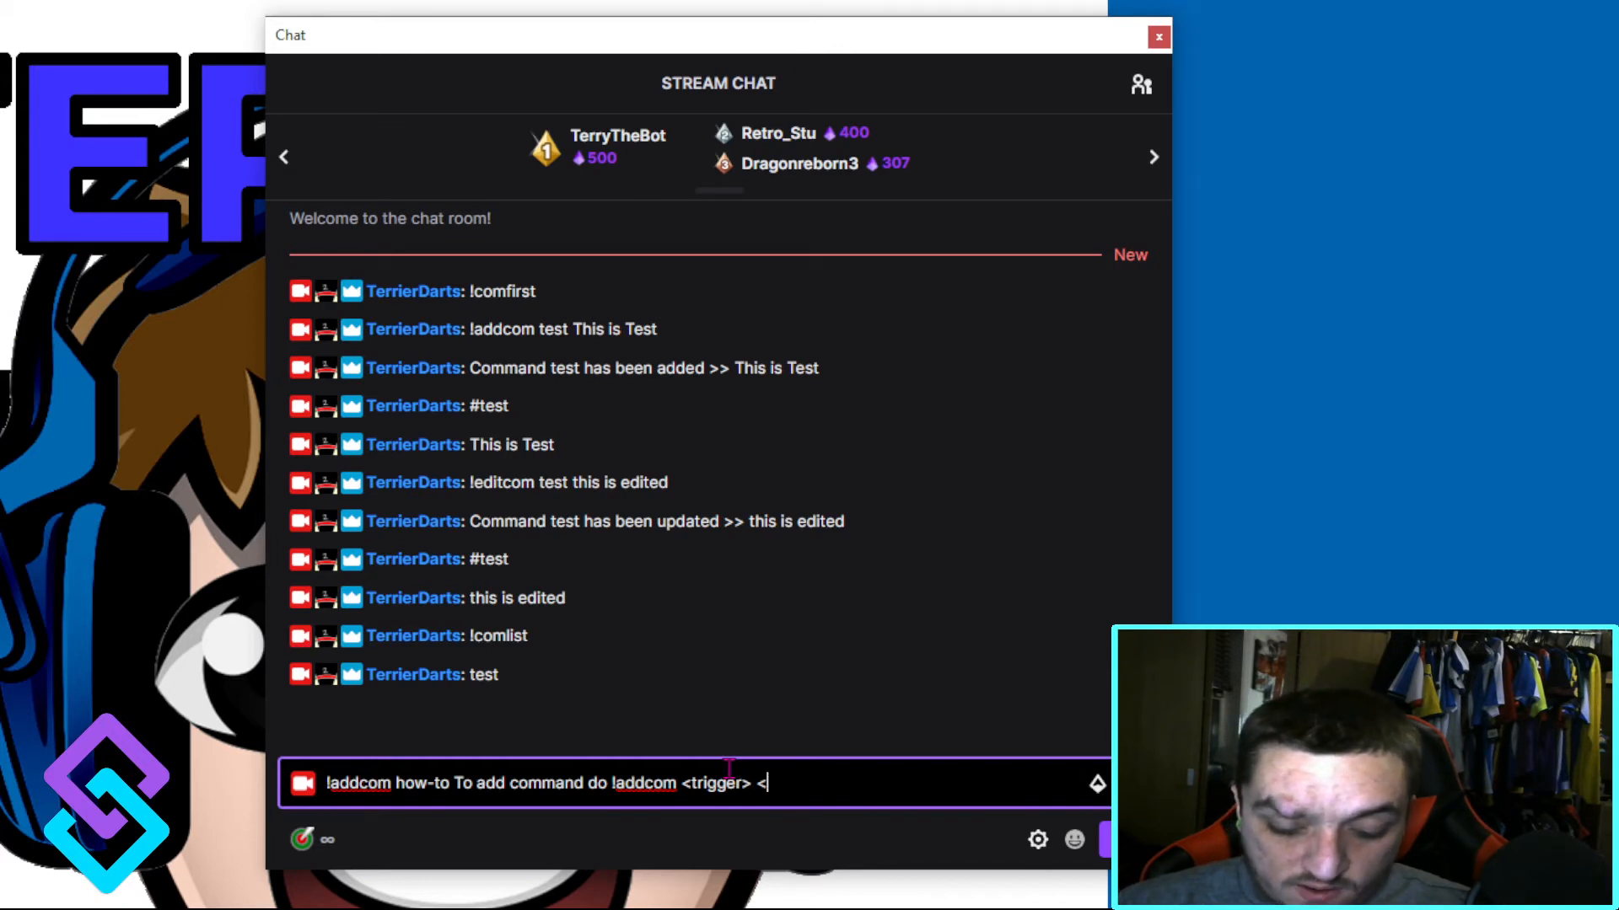
text(output)
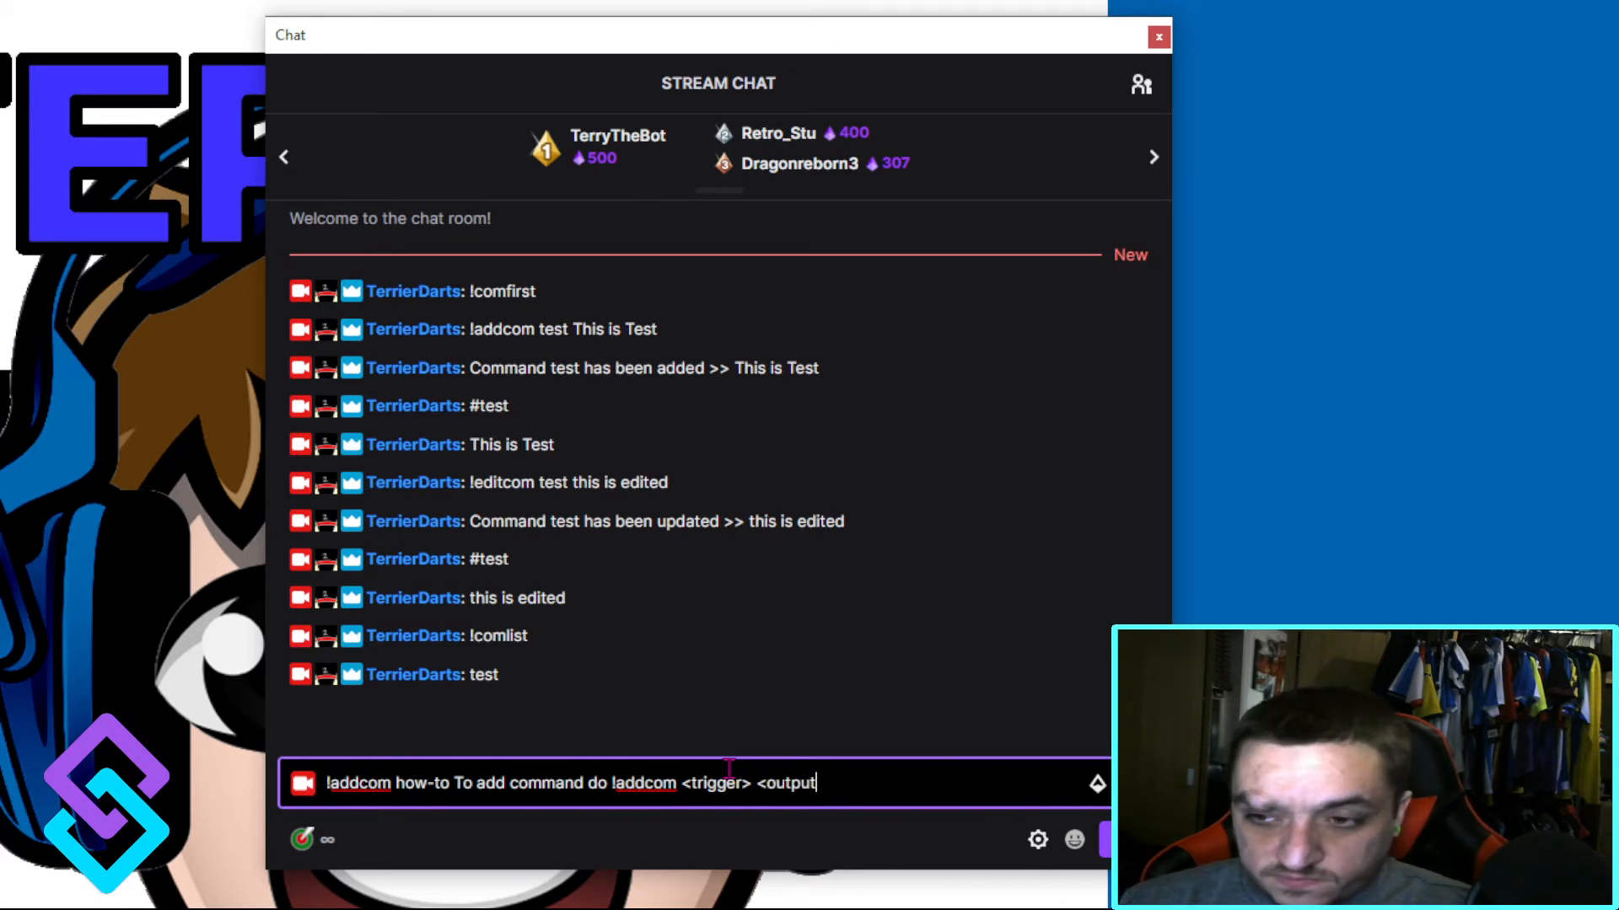
text(>)
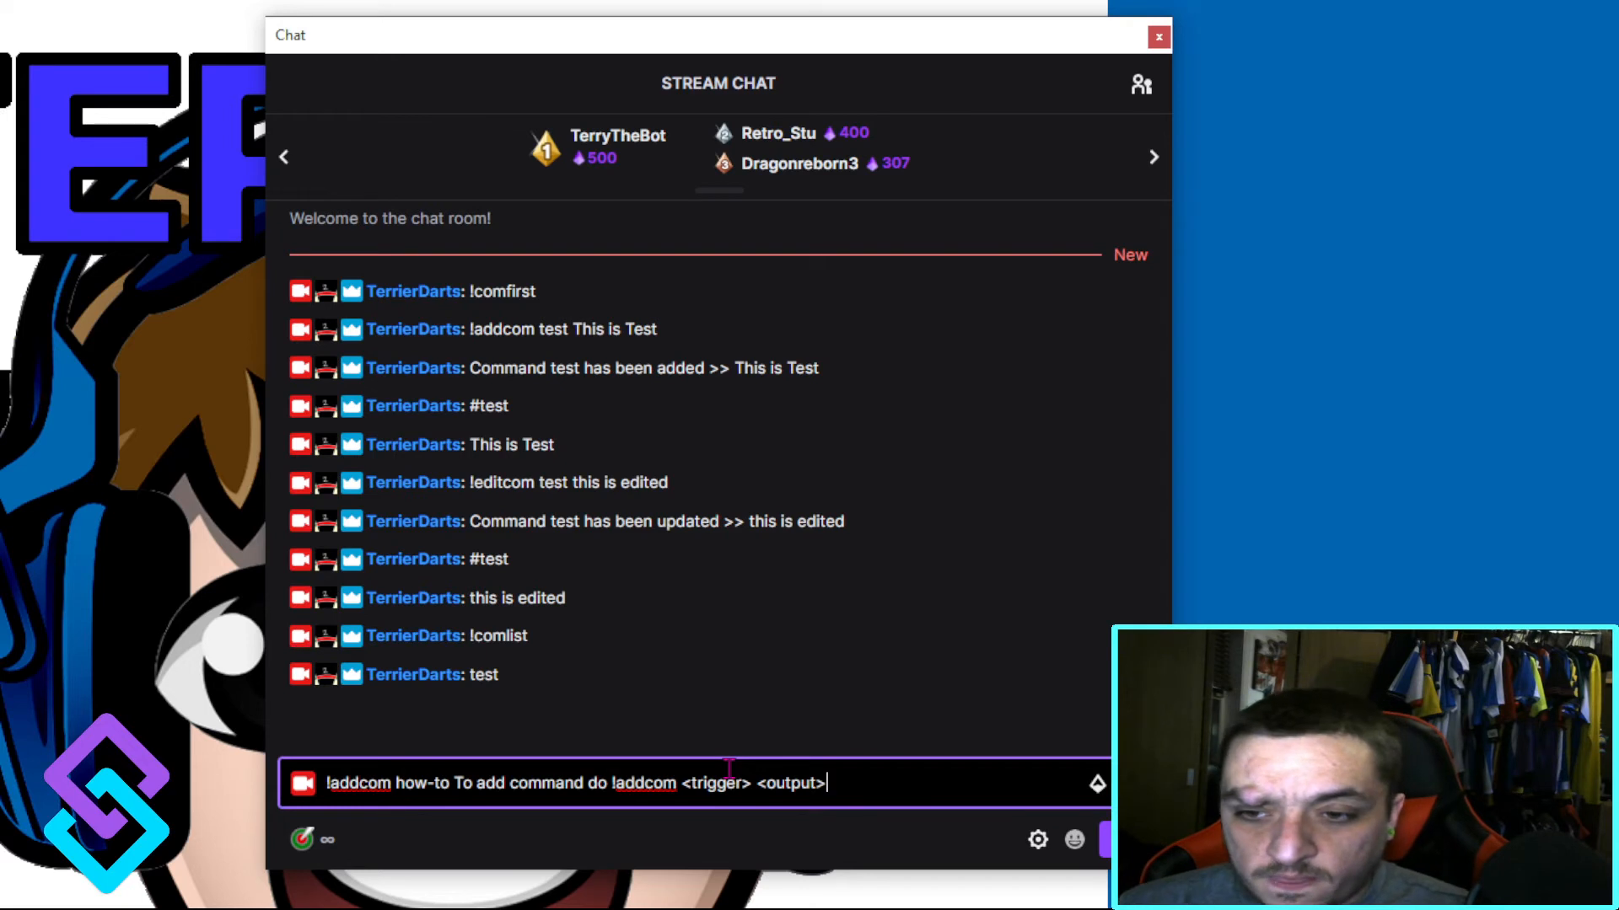
key(Return)
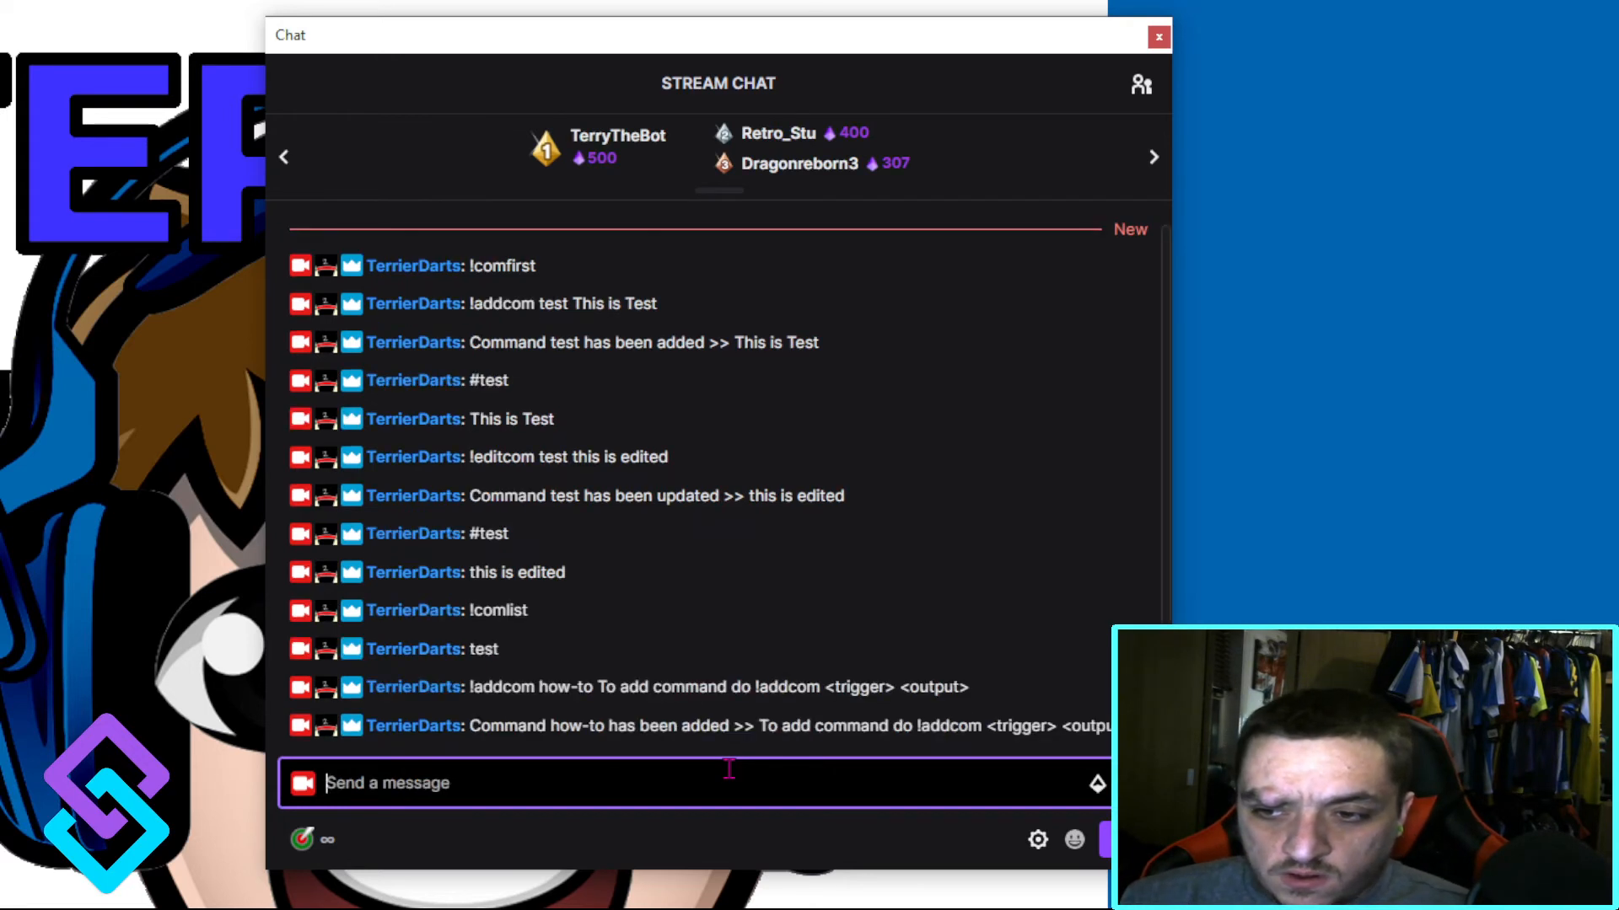
Step: Run the new command with #how-to and list all stored commands with !comlist
text(#ho)
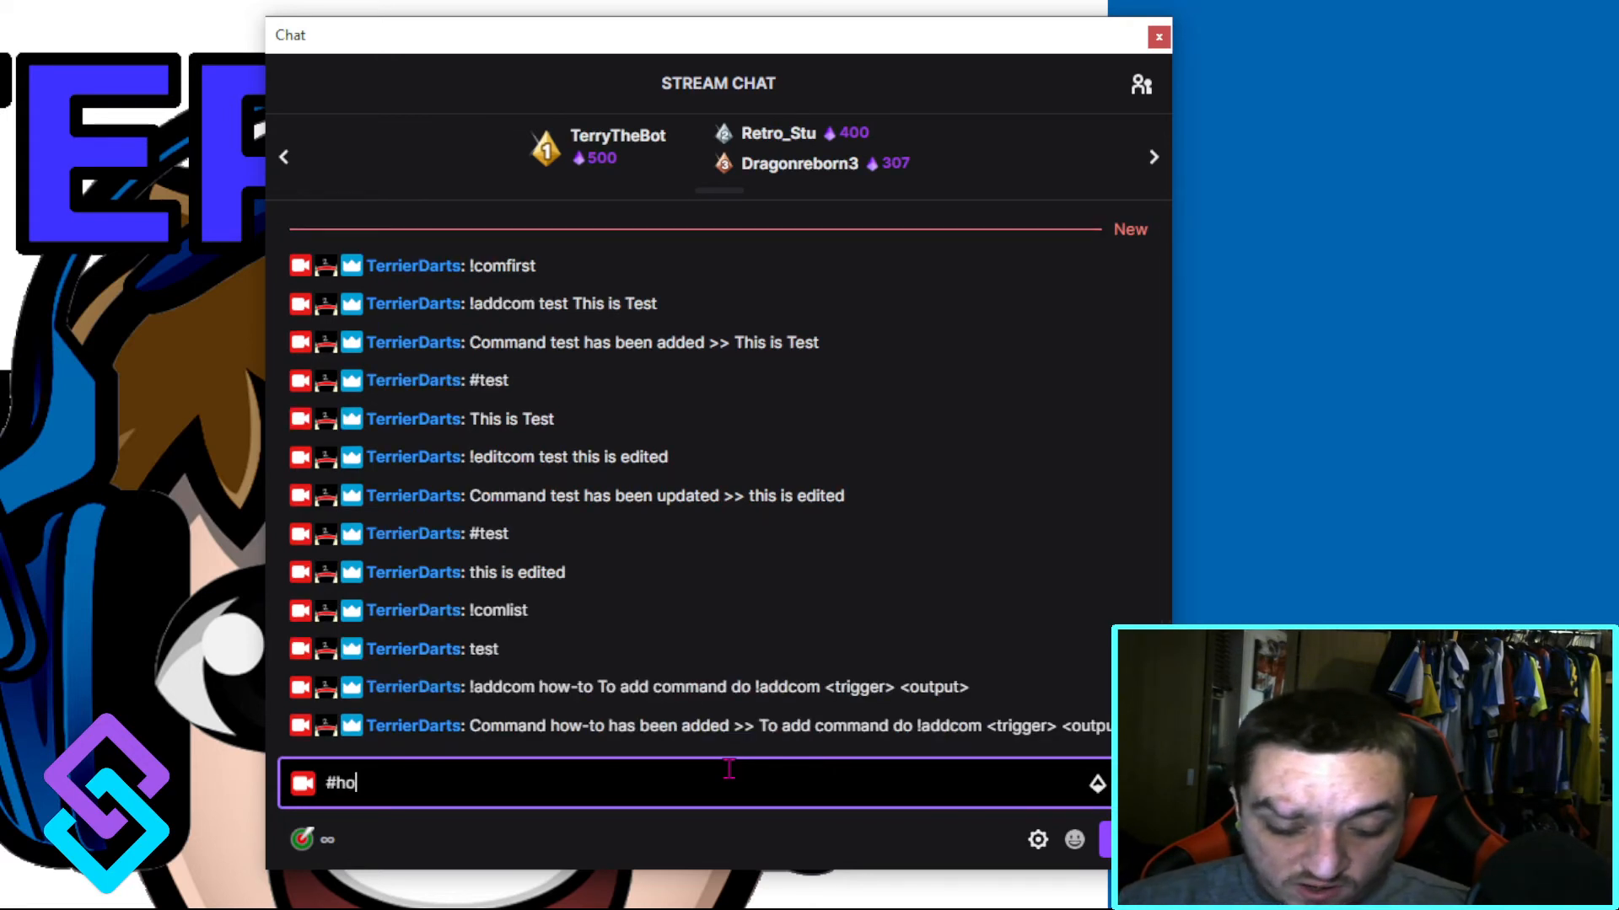
text(w-to)
key(Return)
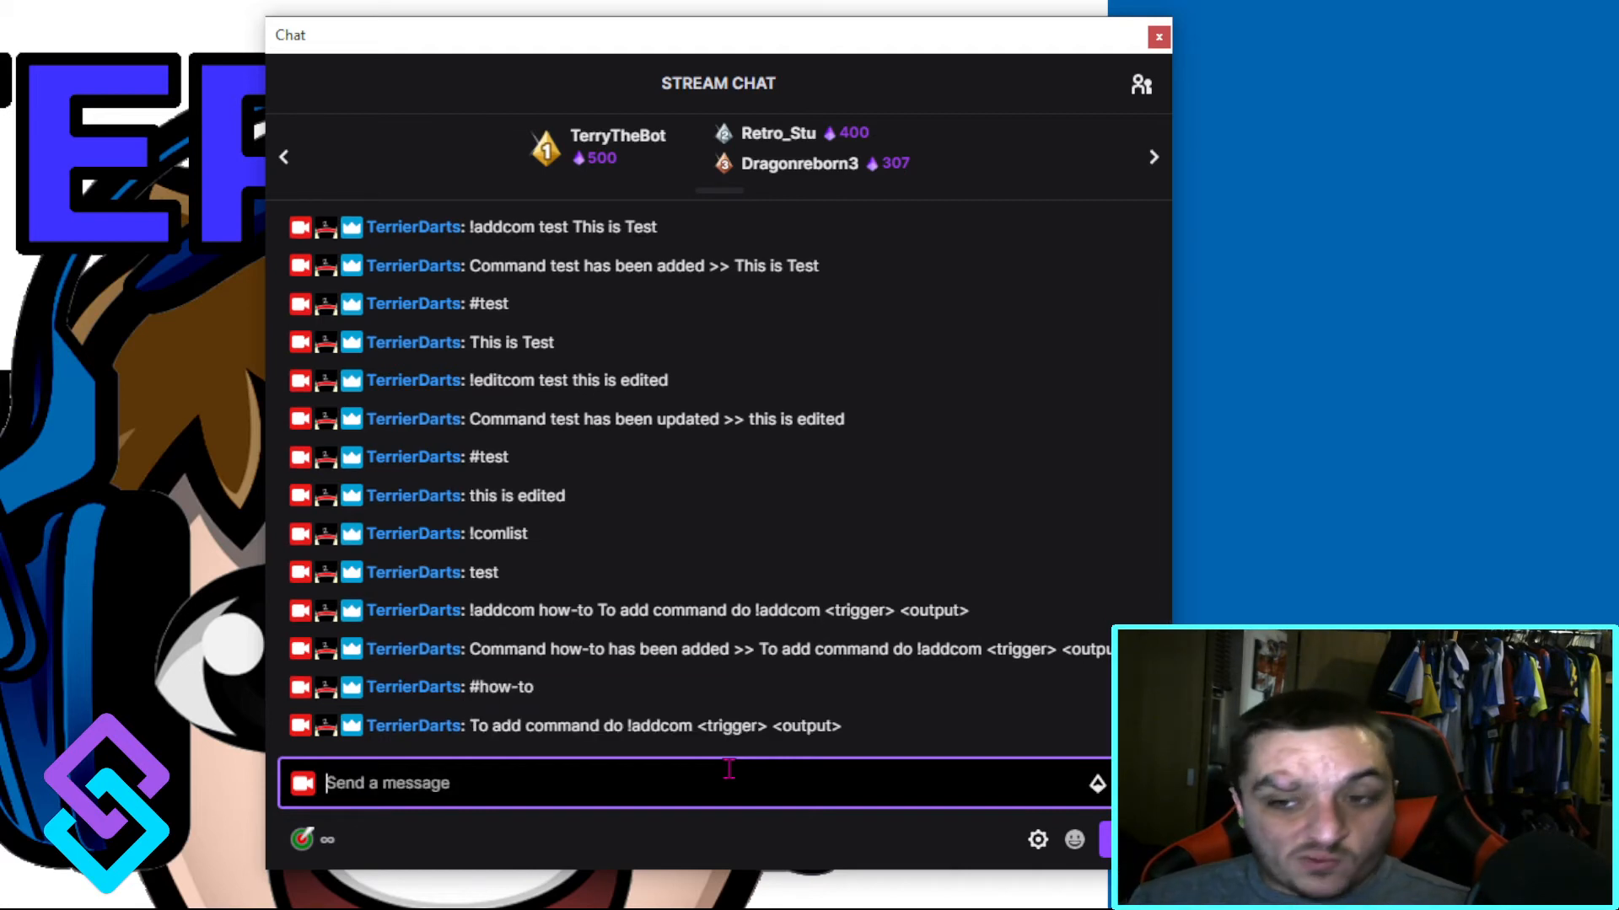
text(!co)
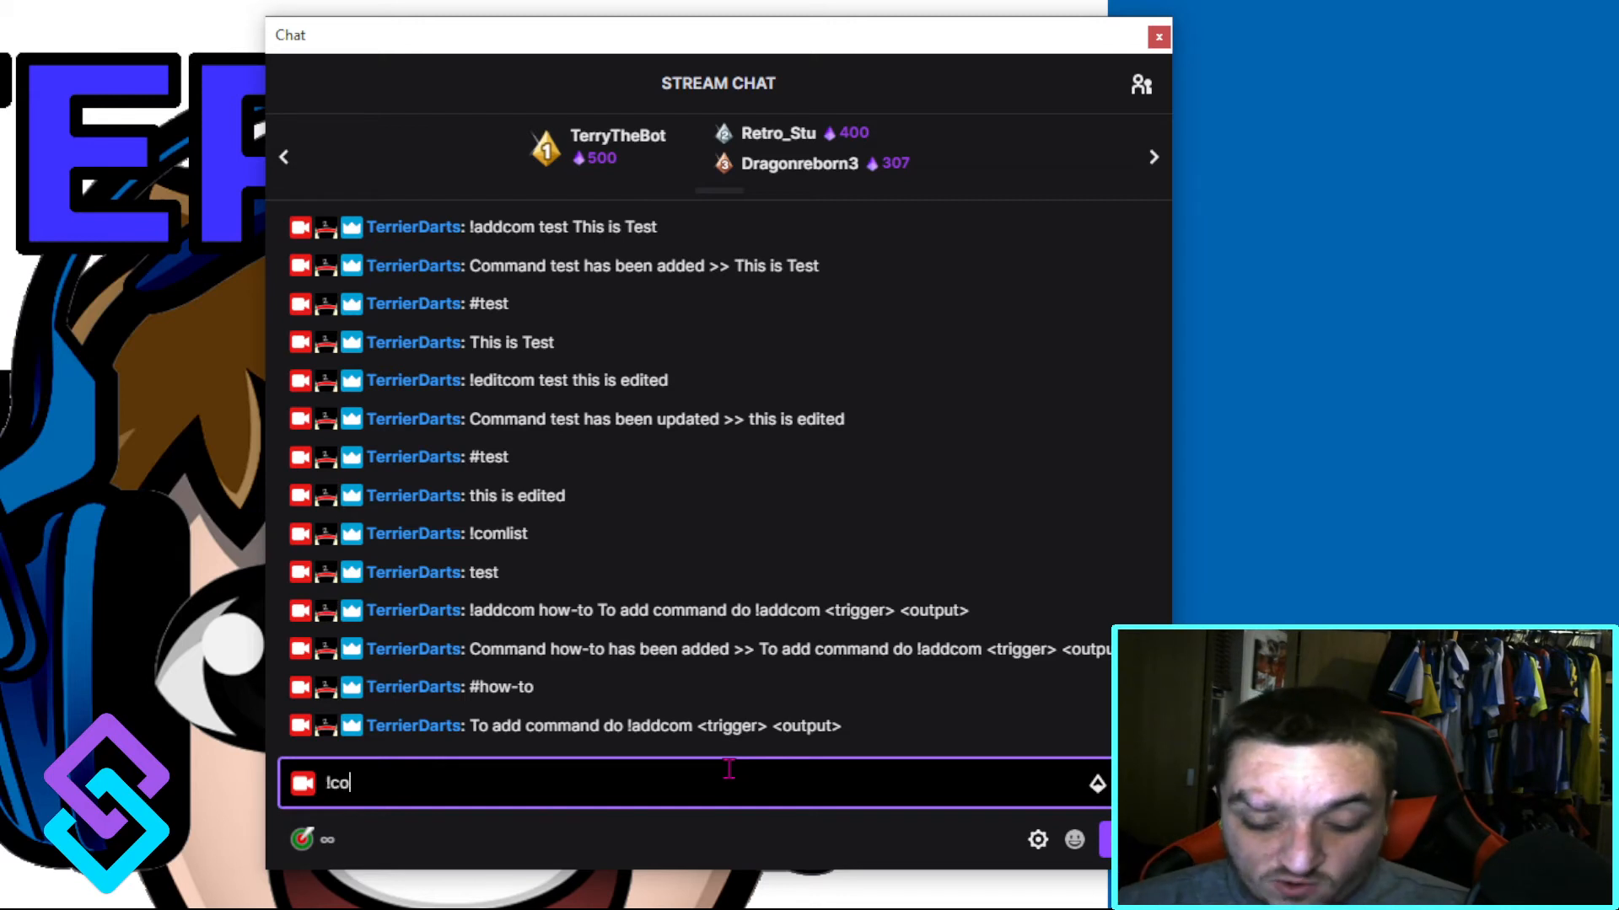
text(mlist)
key(Return)
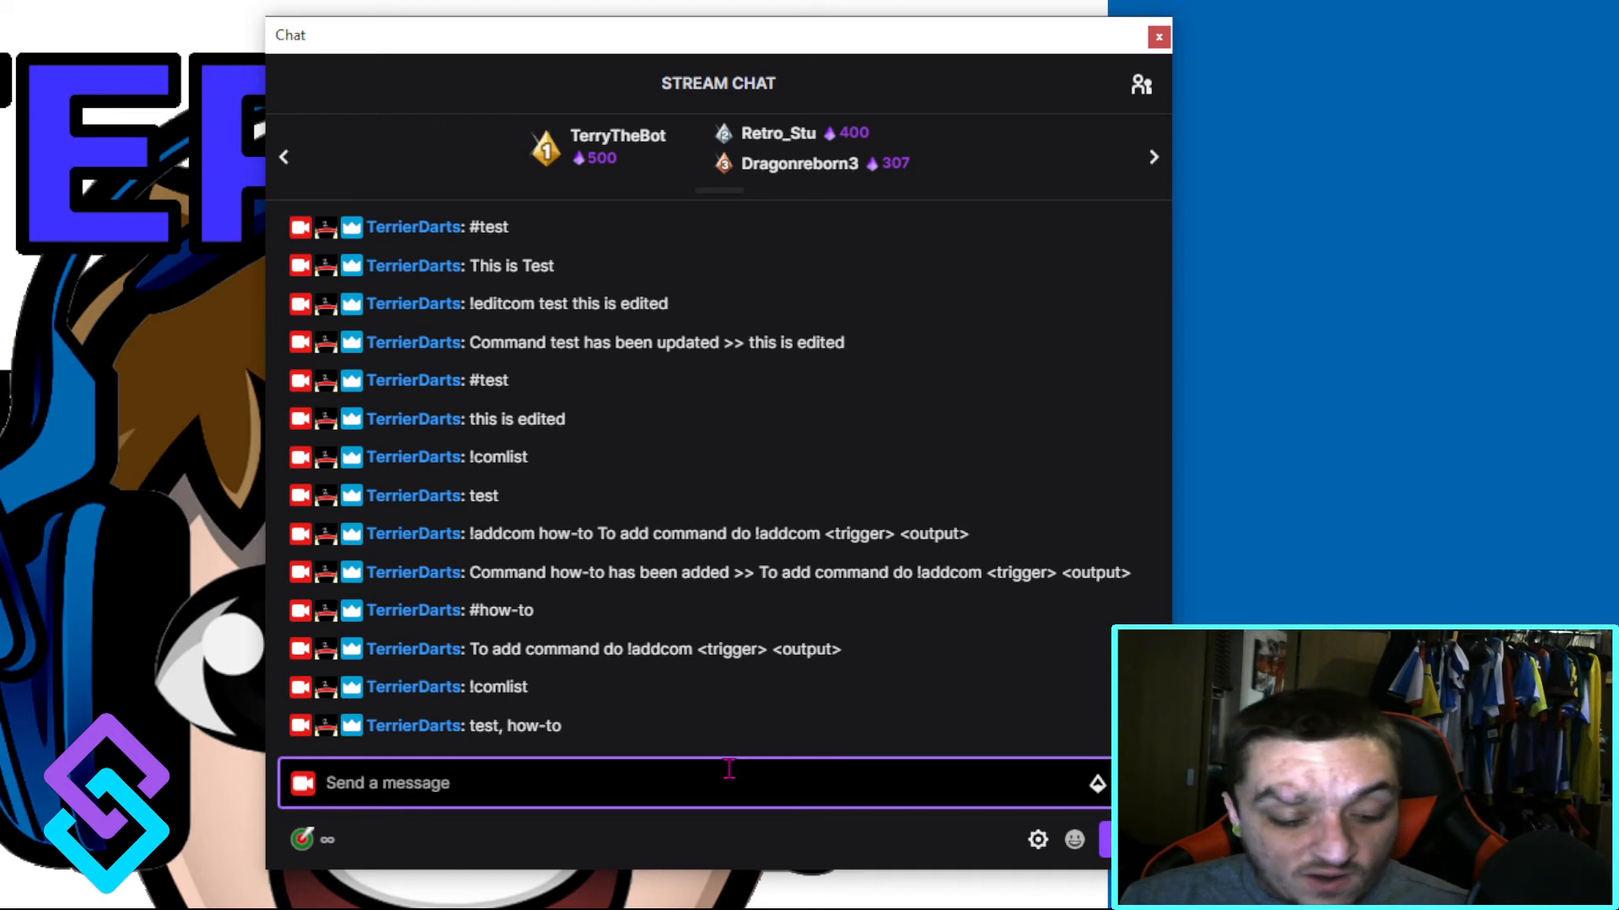
Step: Delete the test command by sending "!delcom test" and list the remaining commands with !comlist
text(!delcom test)
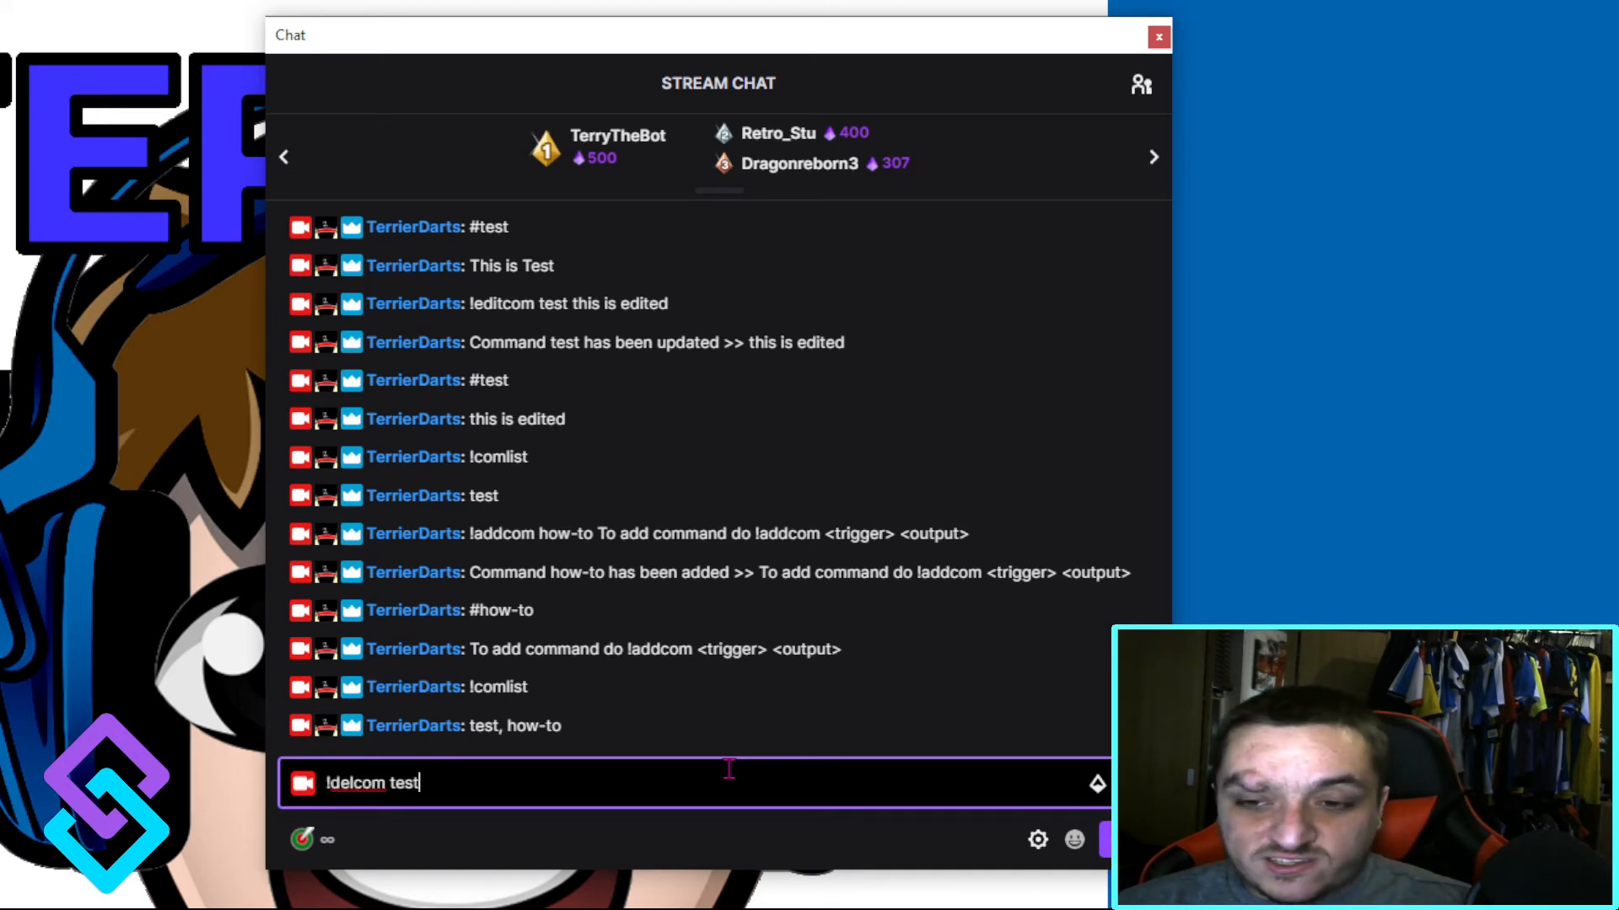
key(Return)
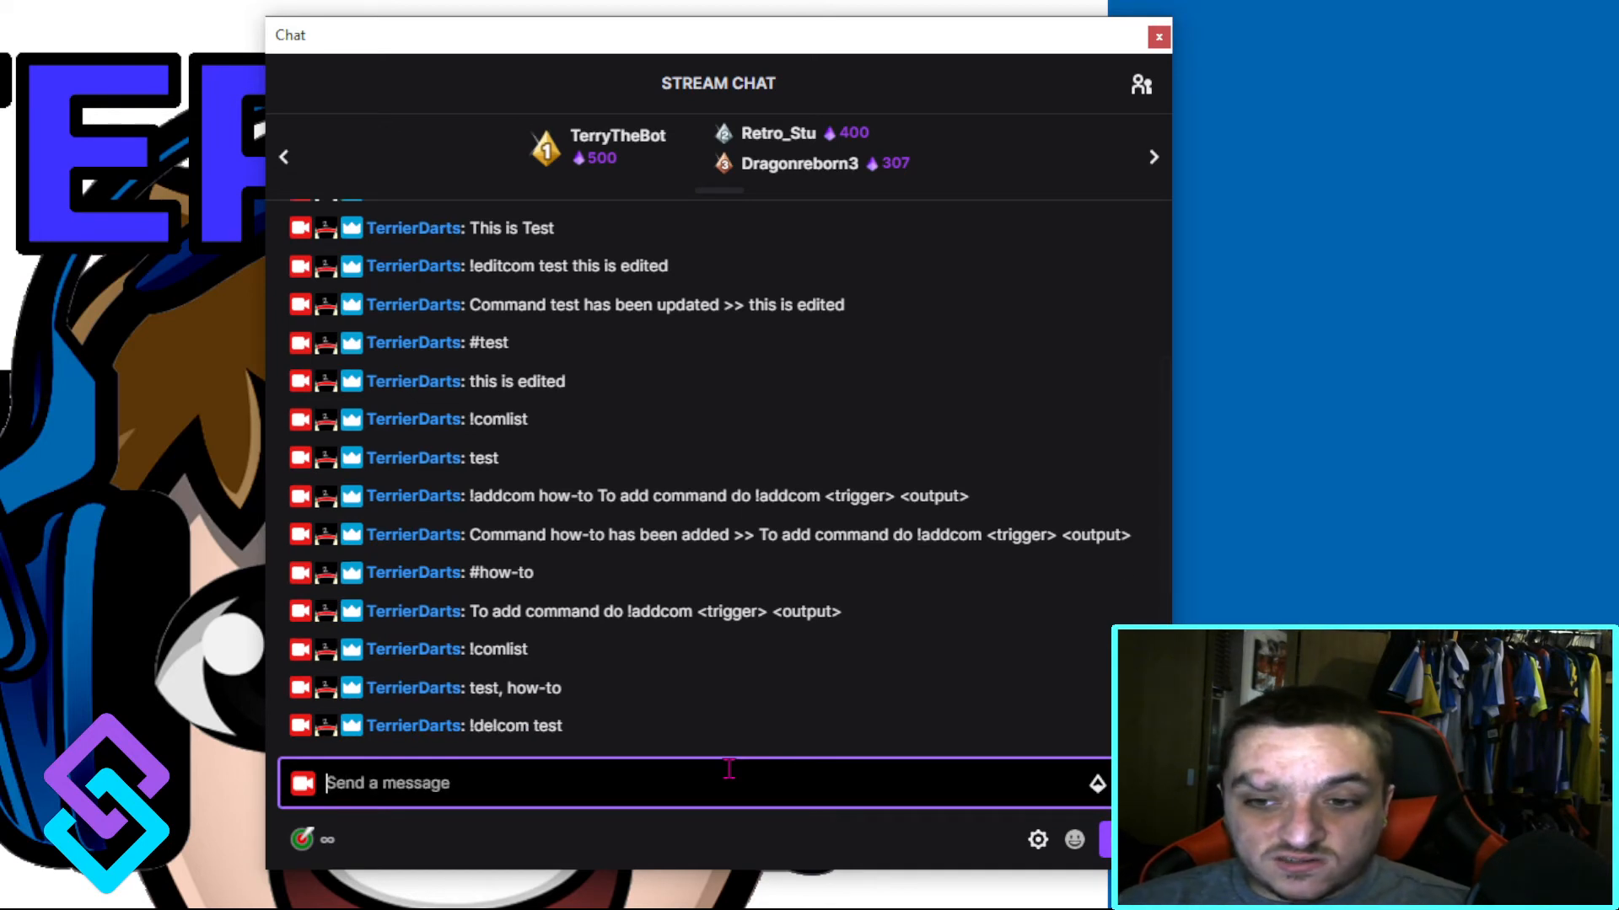
text(!)
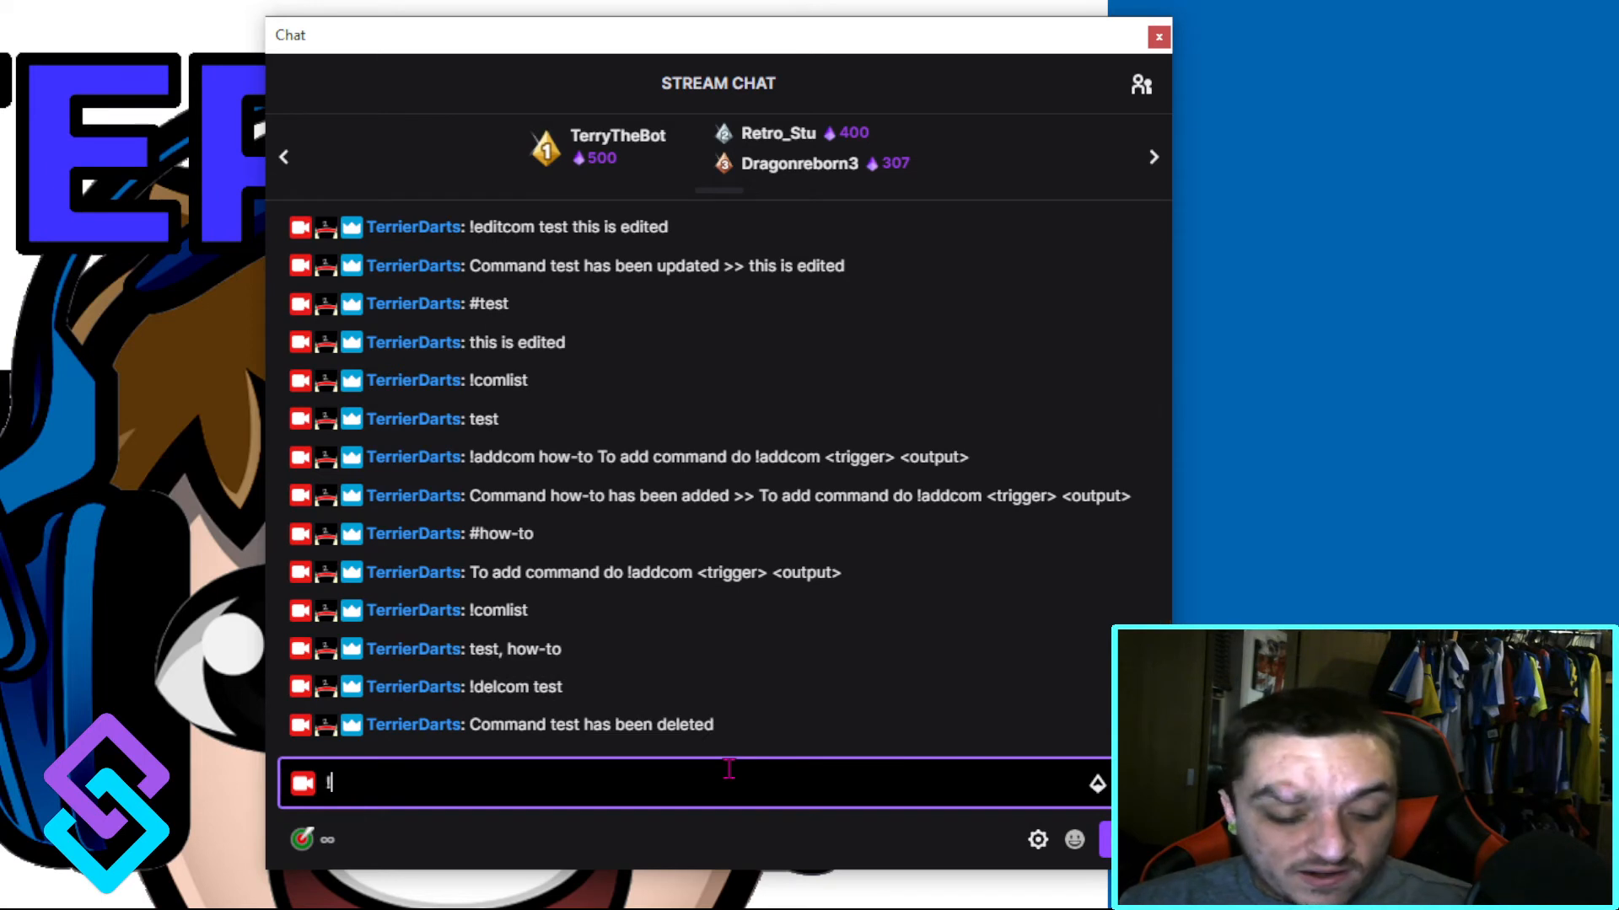
text(comlist)
key(Return)
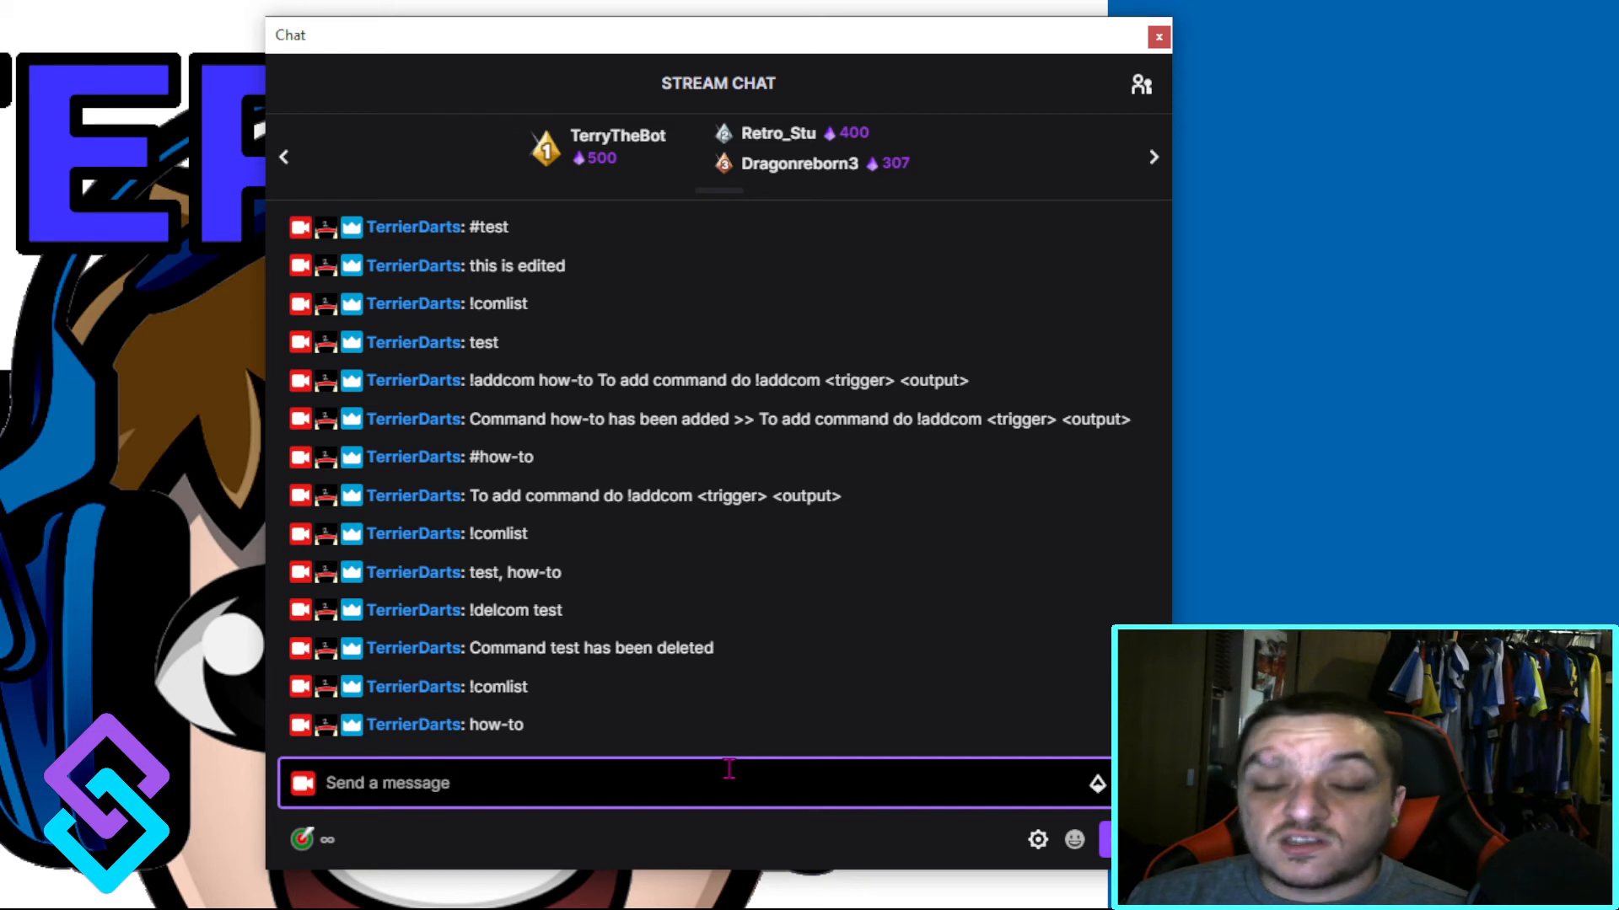
Step: Try to delete a nonexistent command by sending "!delcom gg" in the chat
text(!delcom)
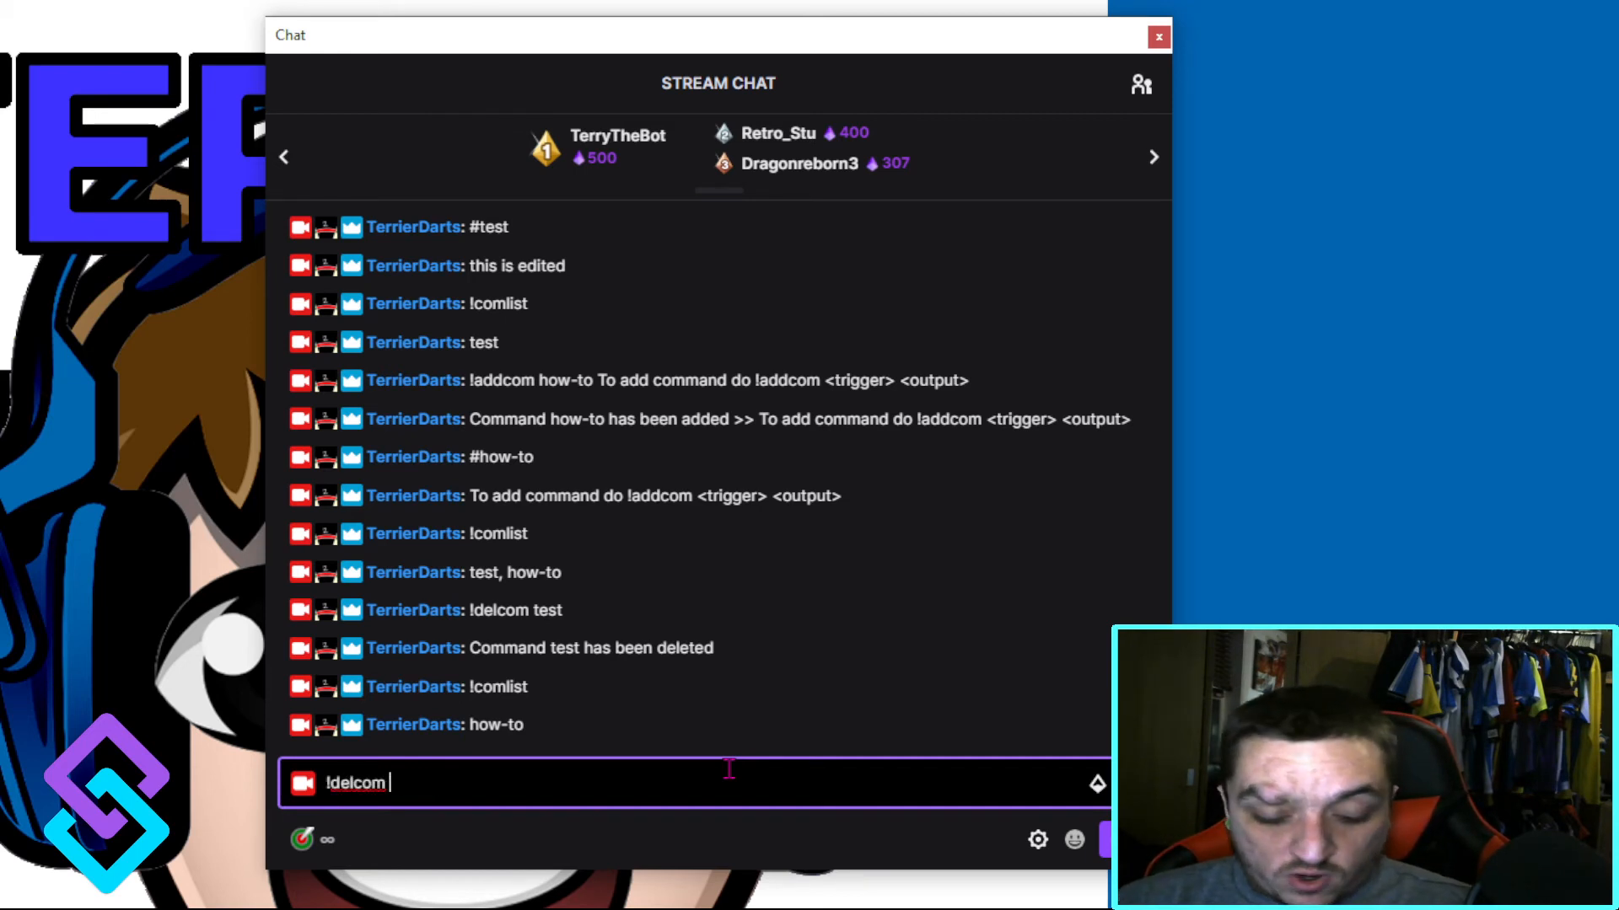
text( gg)
key(Return)
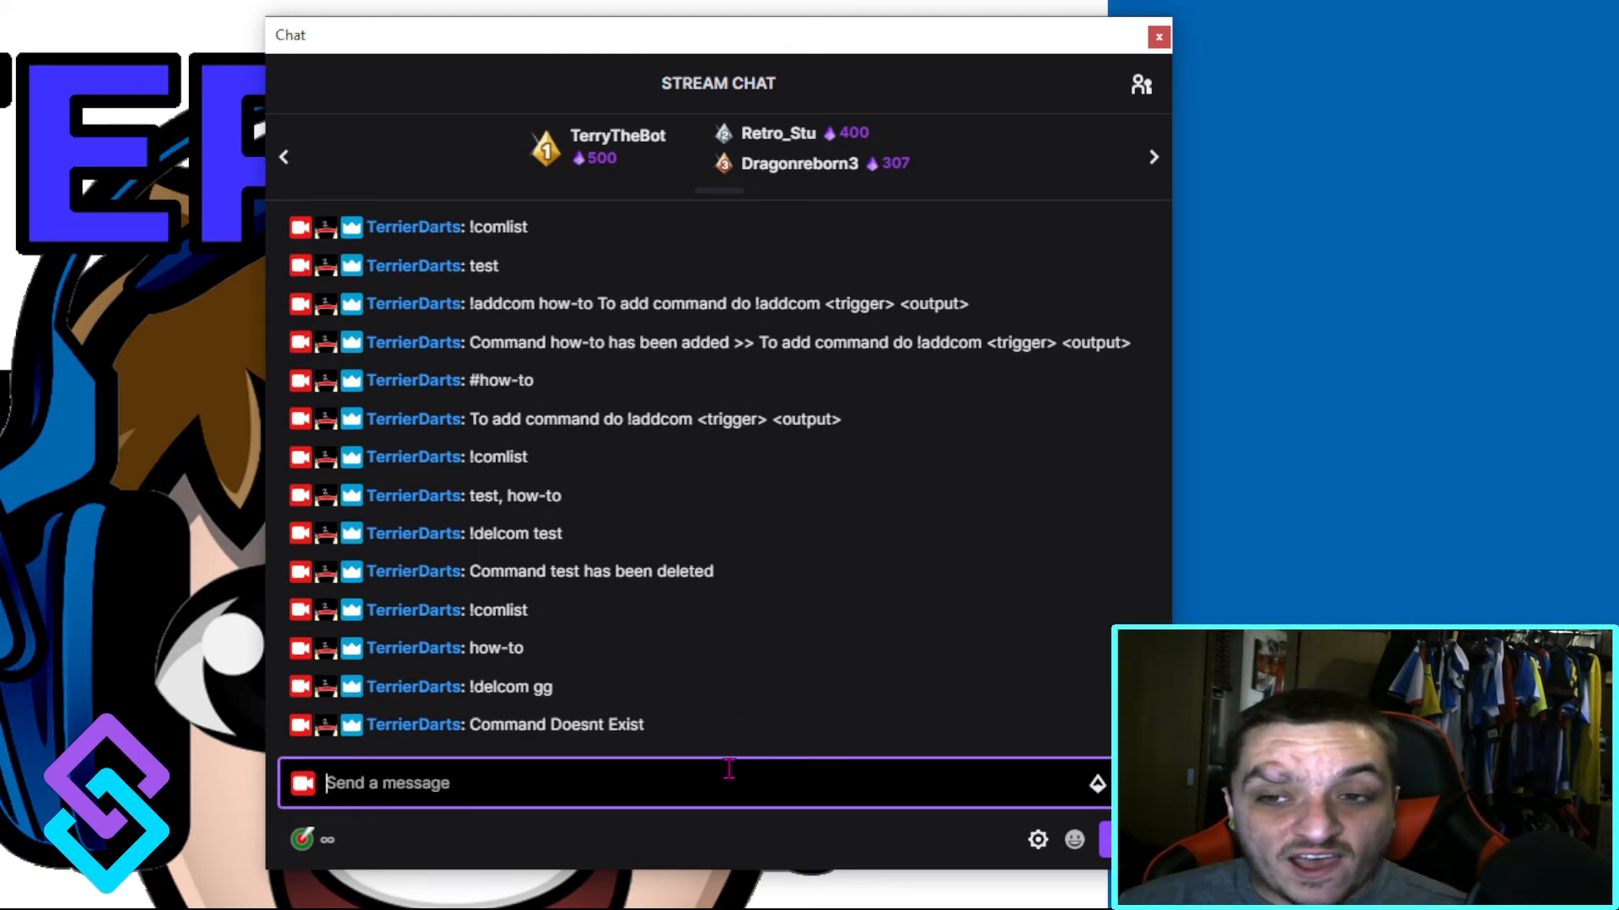
Step: Try to add a command under the existing how-to trigger by sending "!addcom how-to" in the chat
text(!)
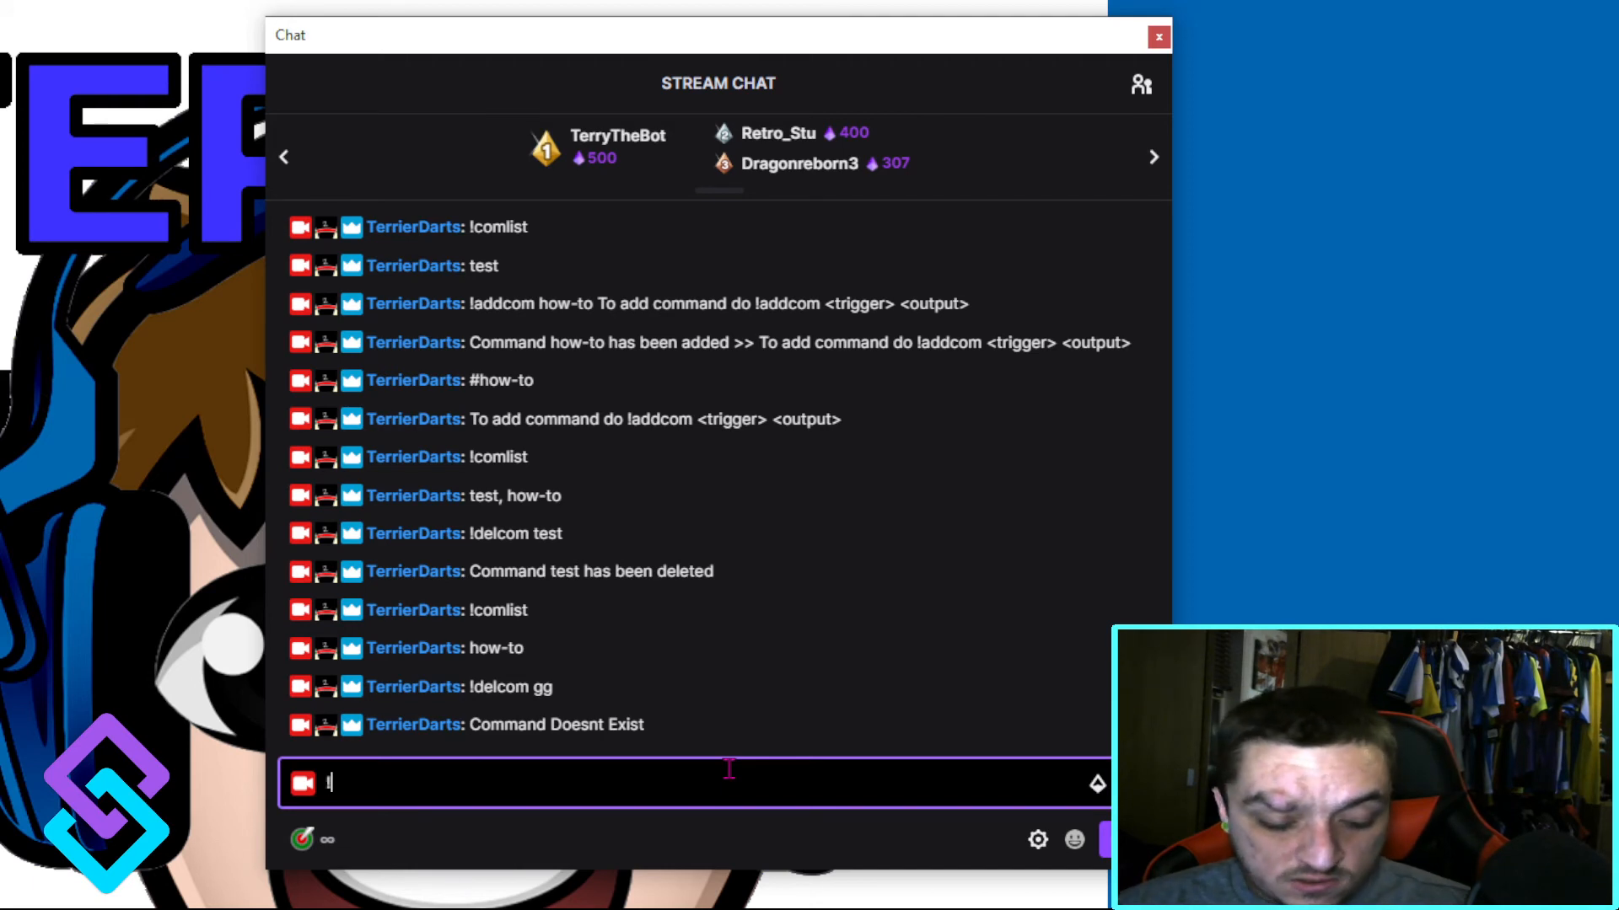
text(addcom )
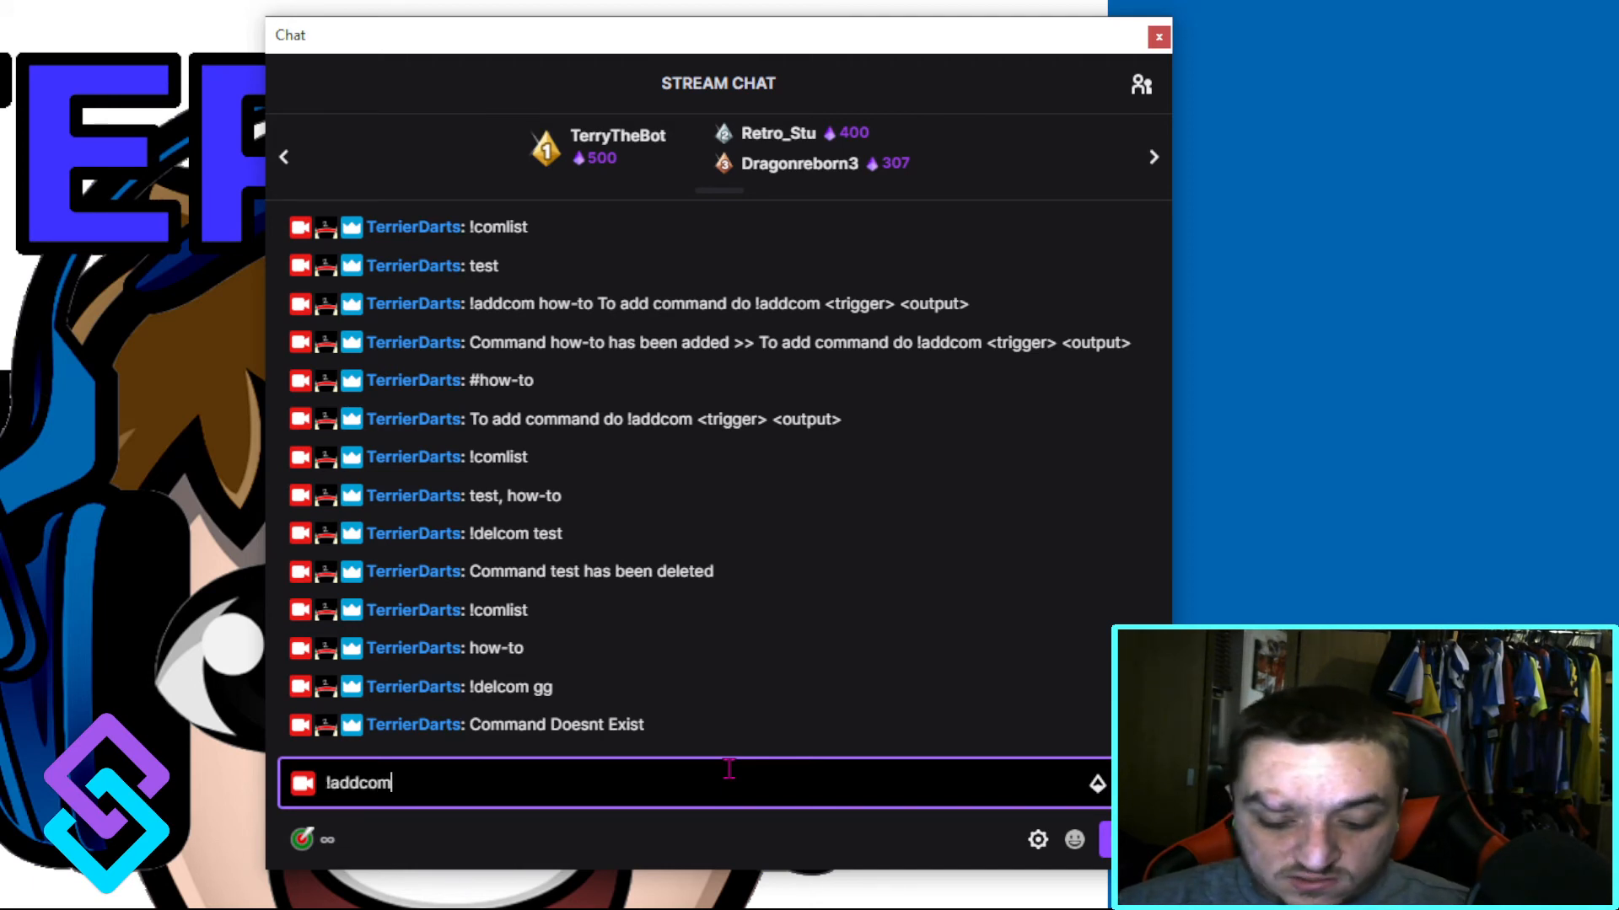
text(how-to)
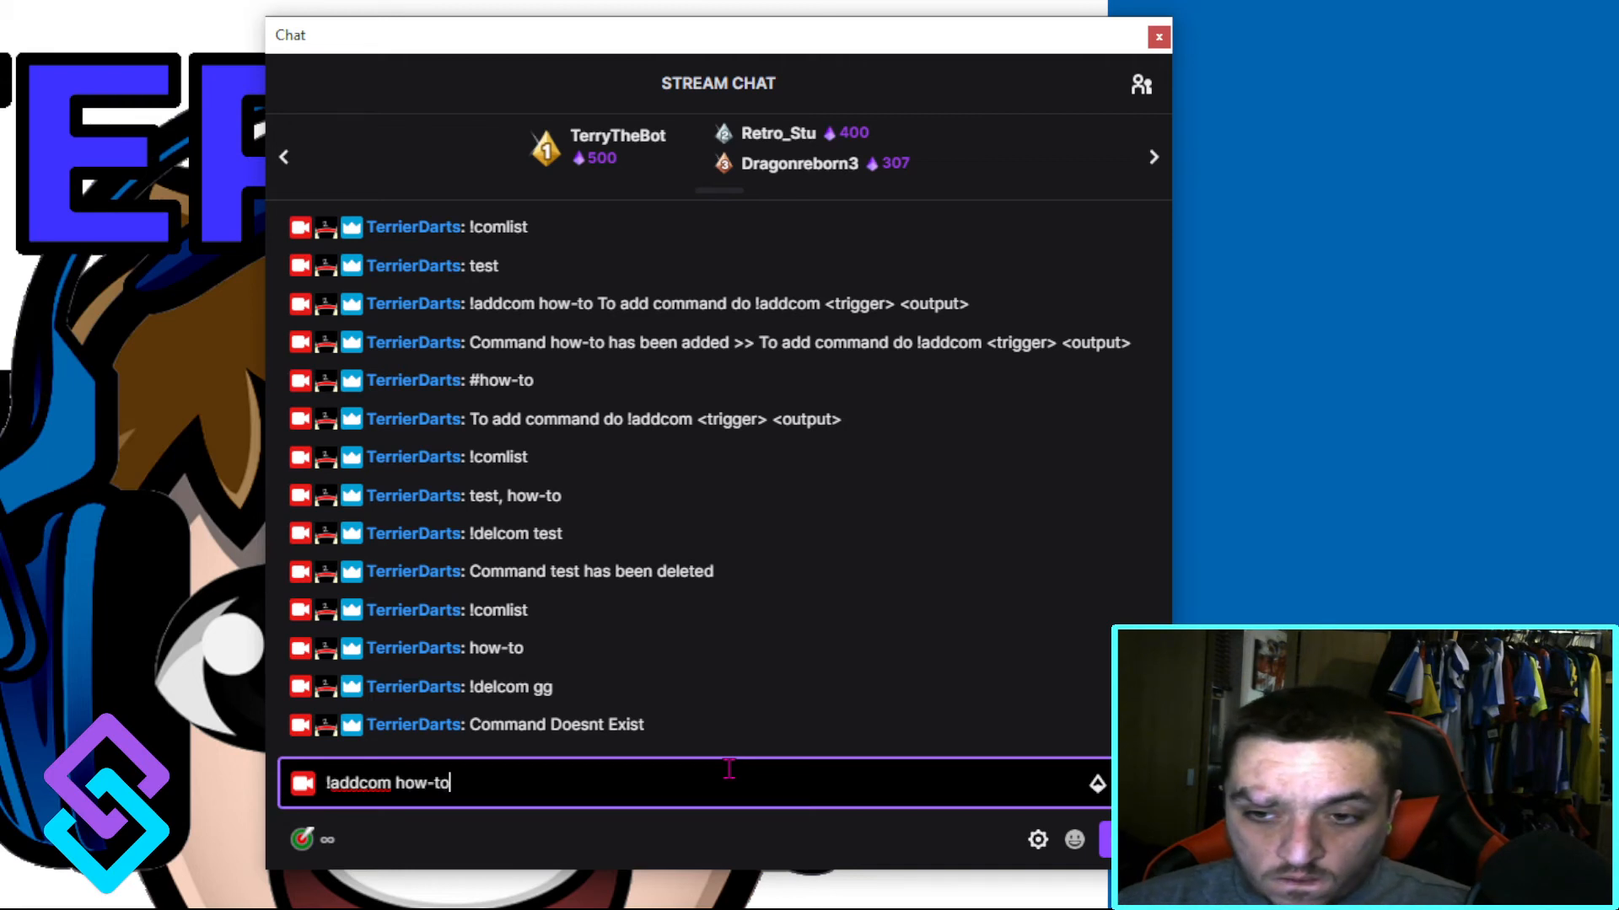
key(Return)
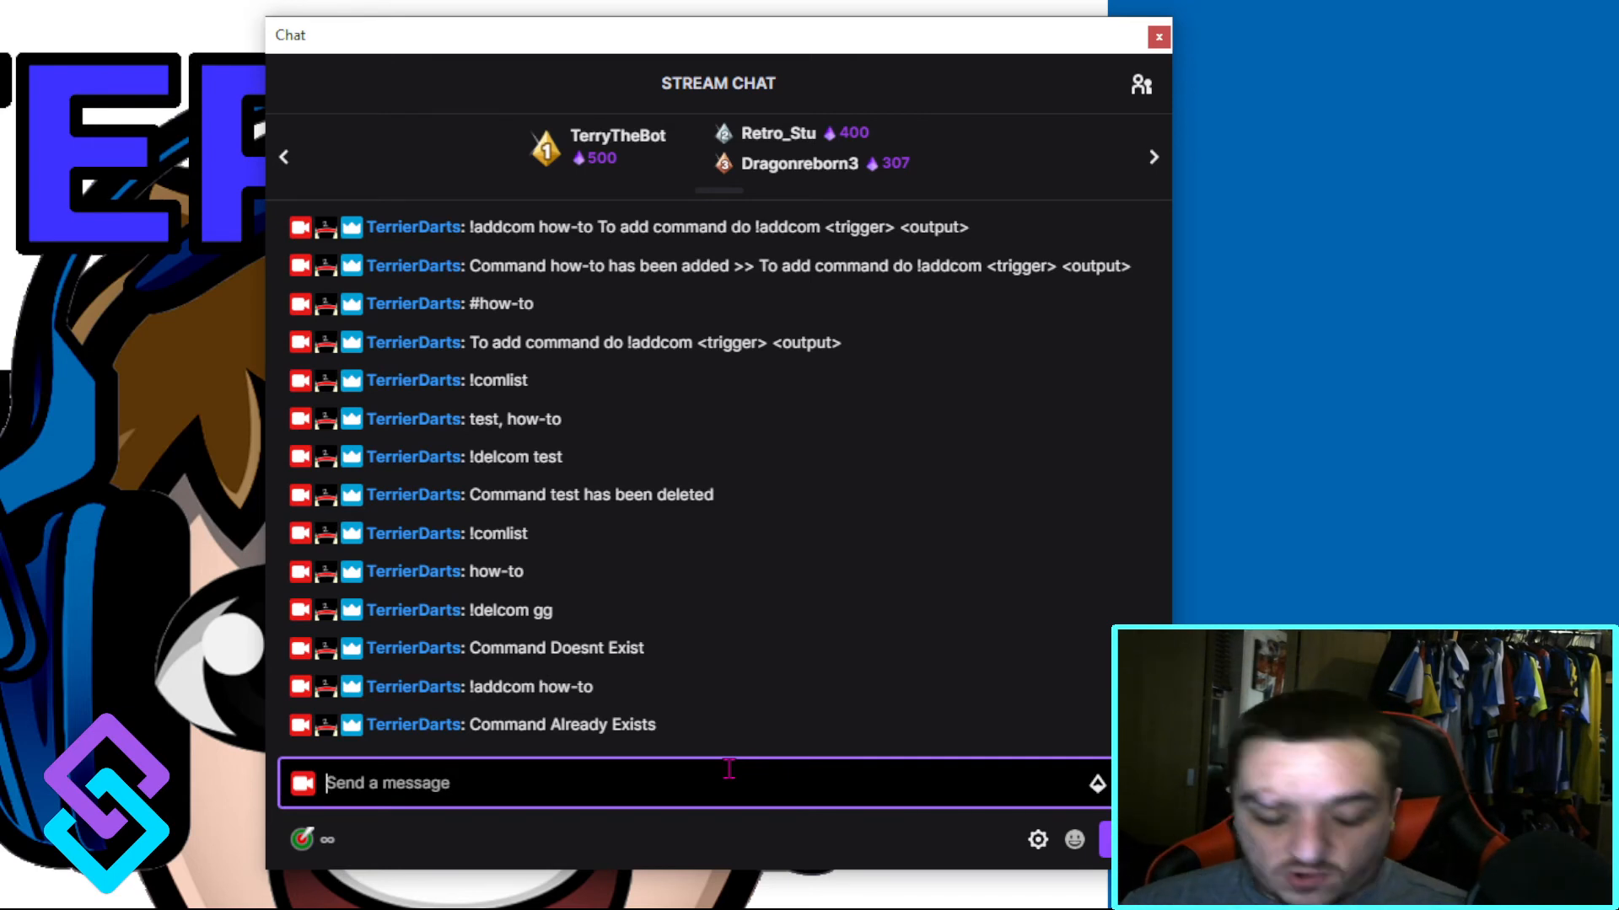
Step: Add a user command by sending "!addcom user You are %user%" in the chat and run it with #user
text(!addcom)
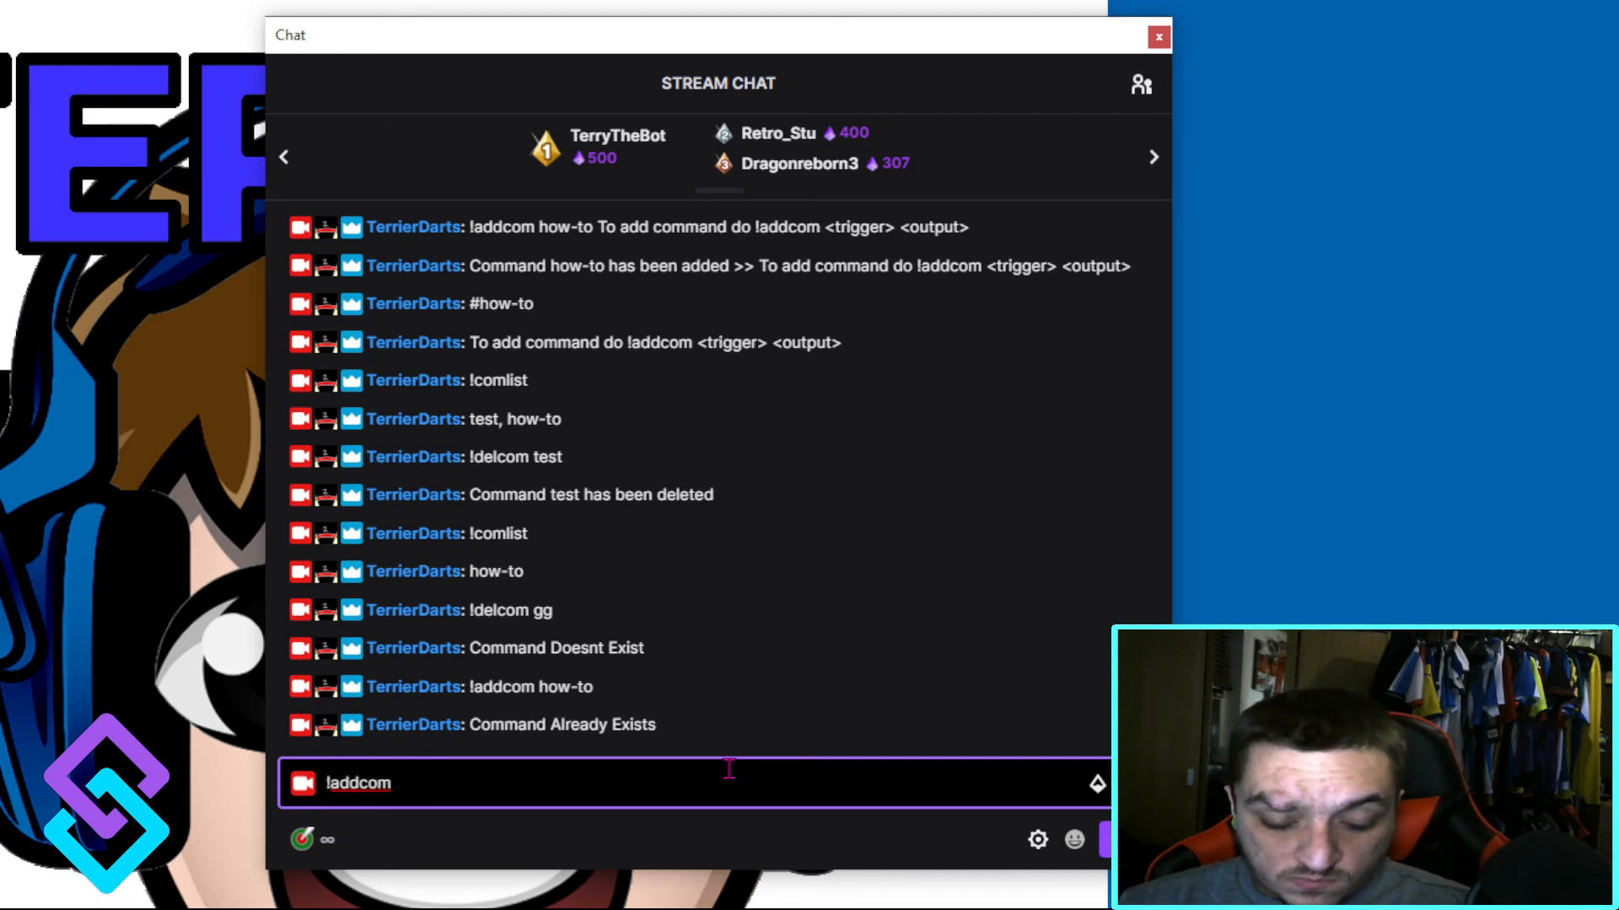
text( user You are )
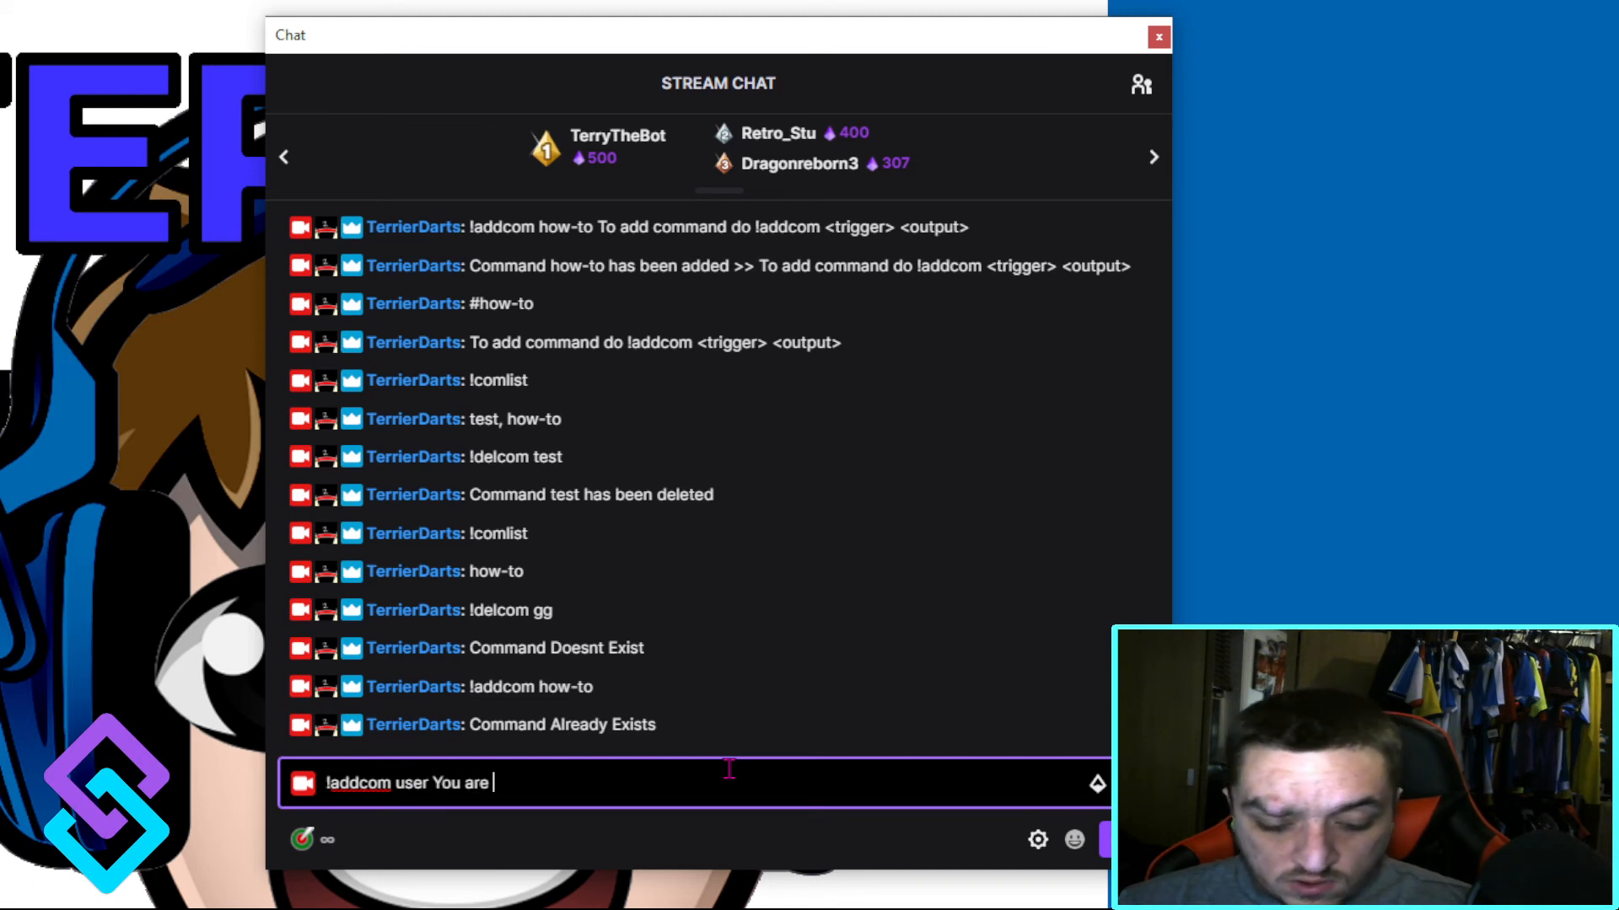
text(%user%)
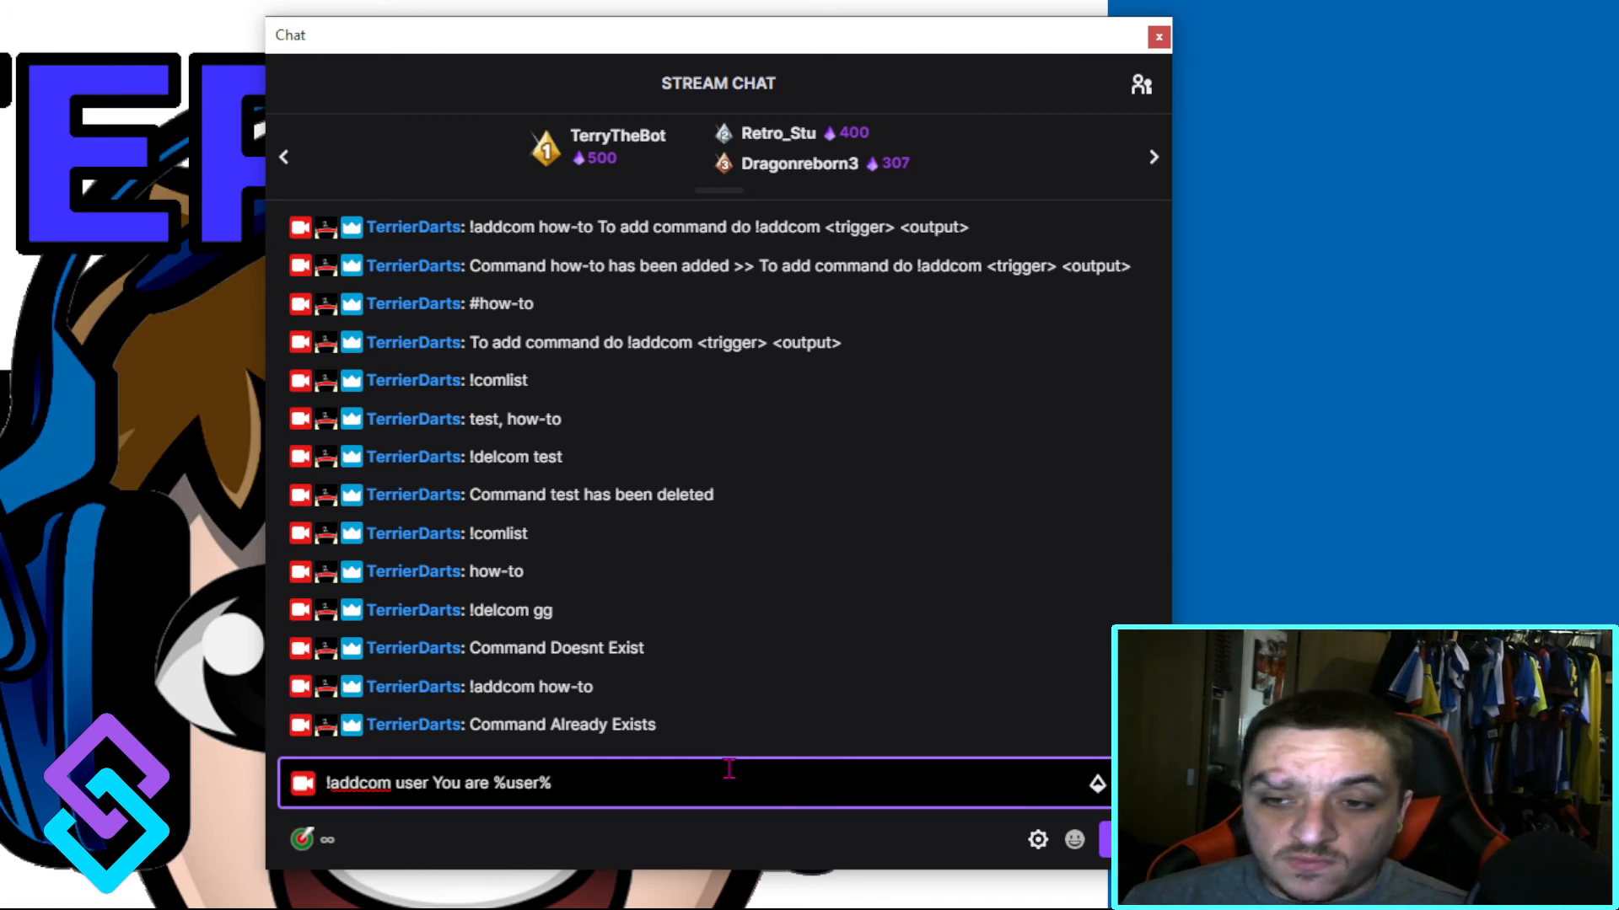
key(Return)
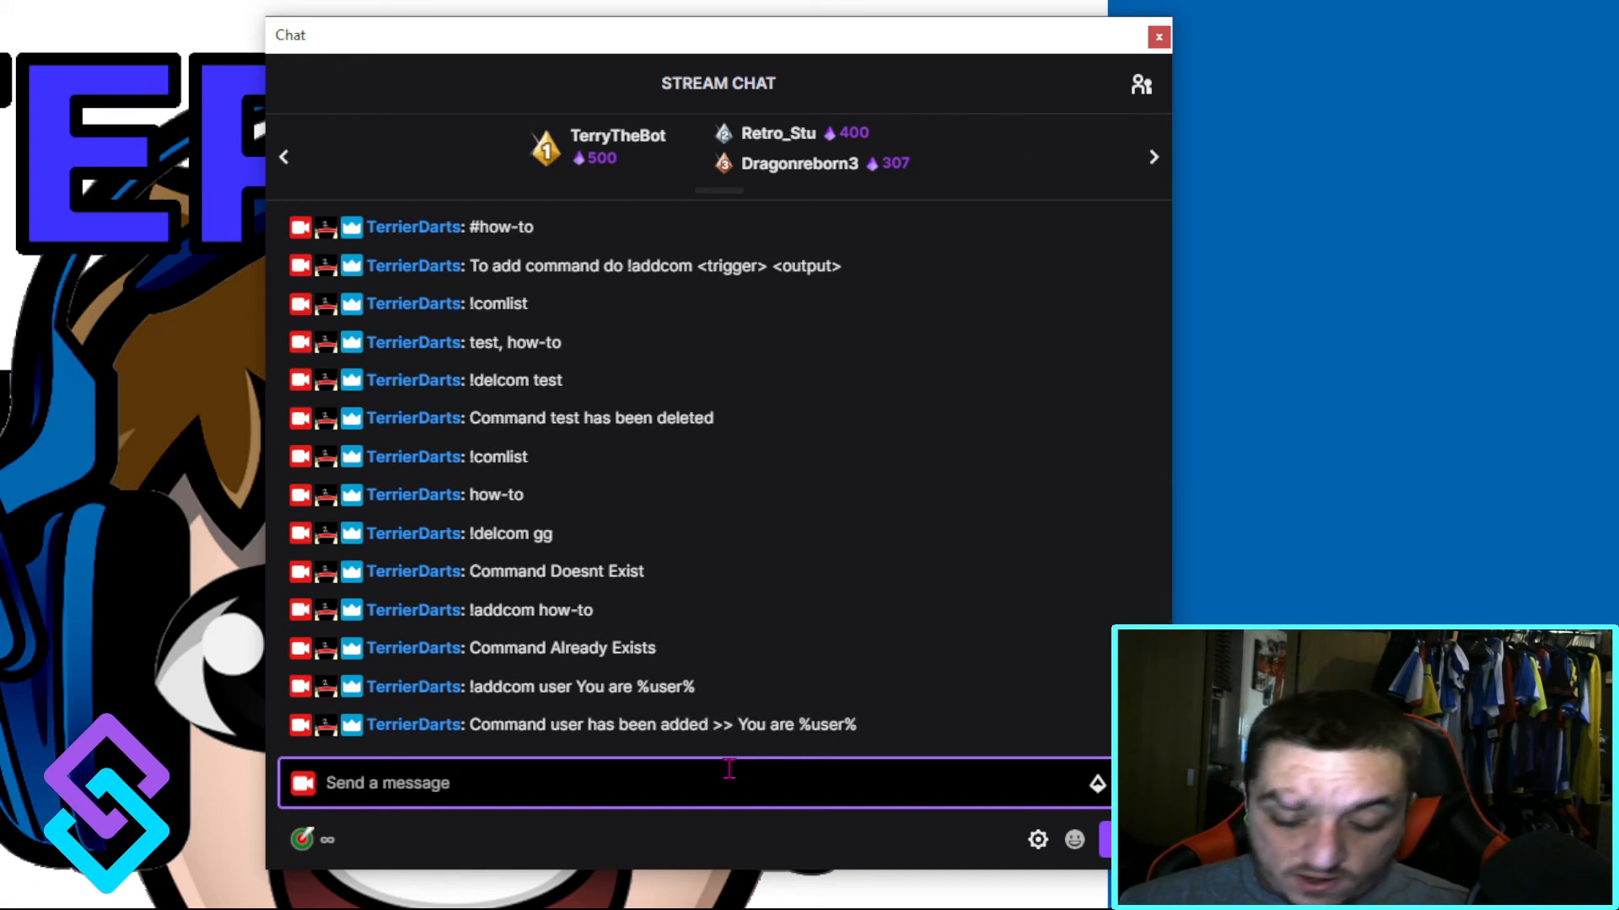
text(#user)
key(Return)
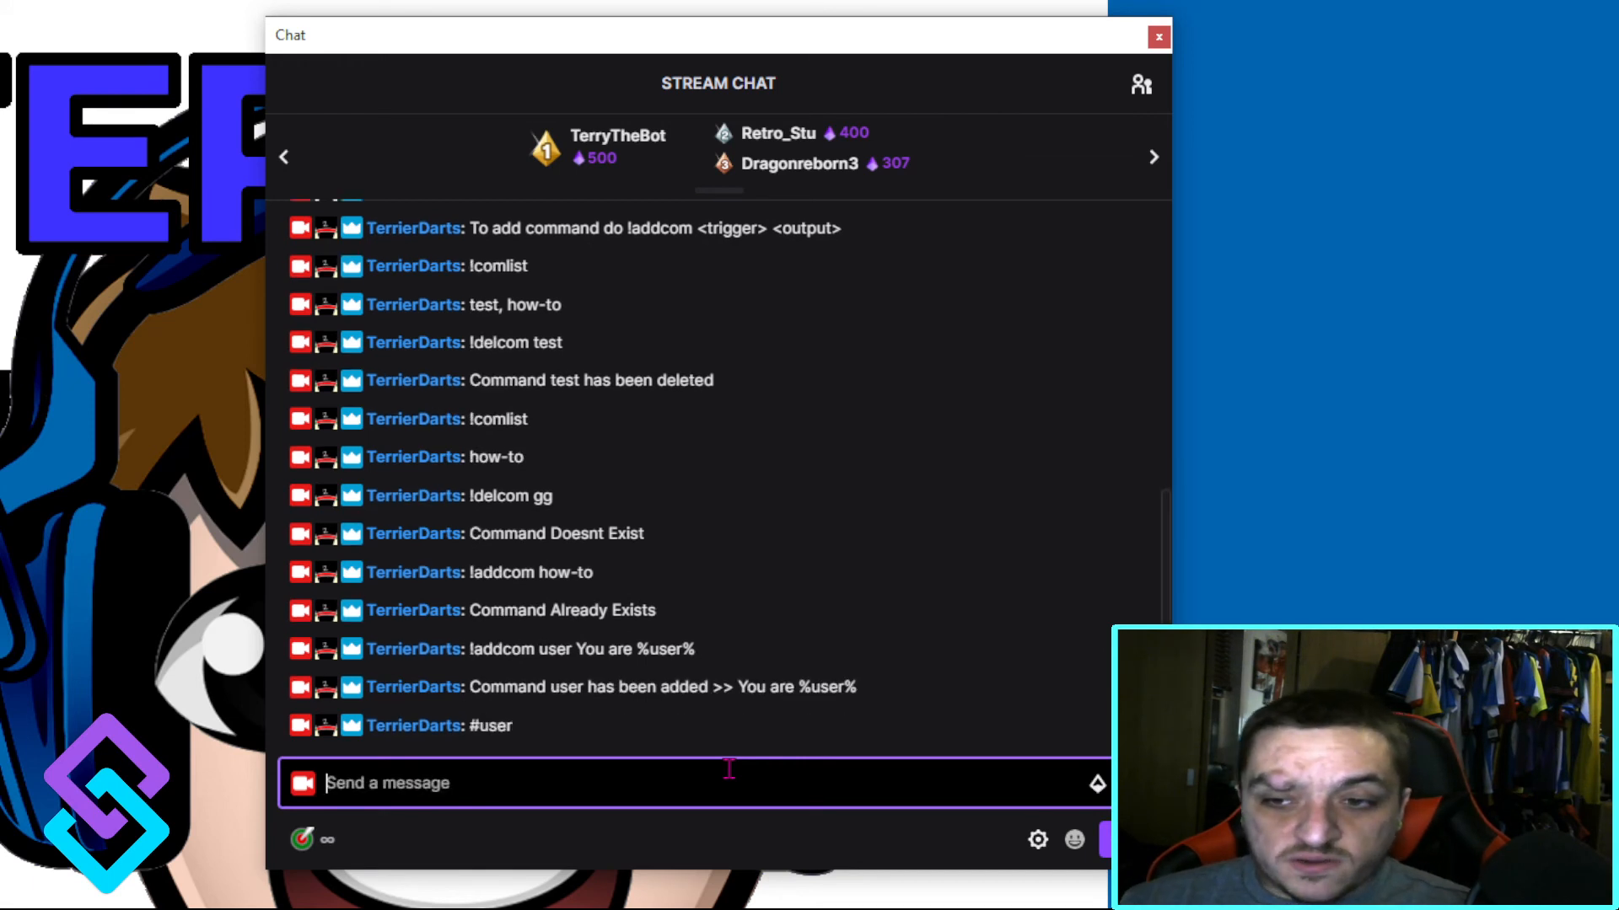